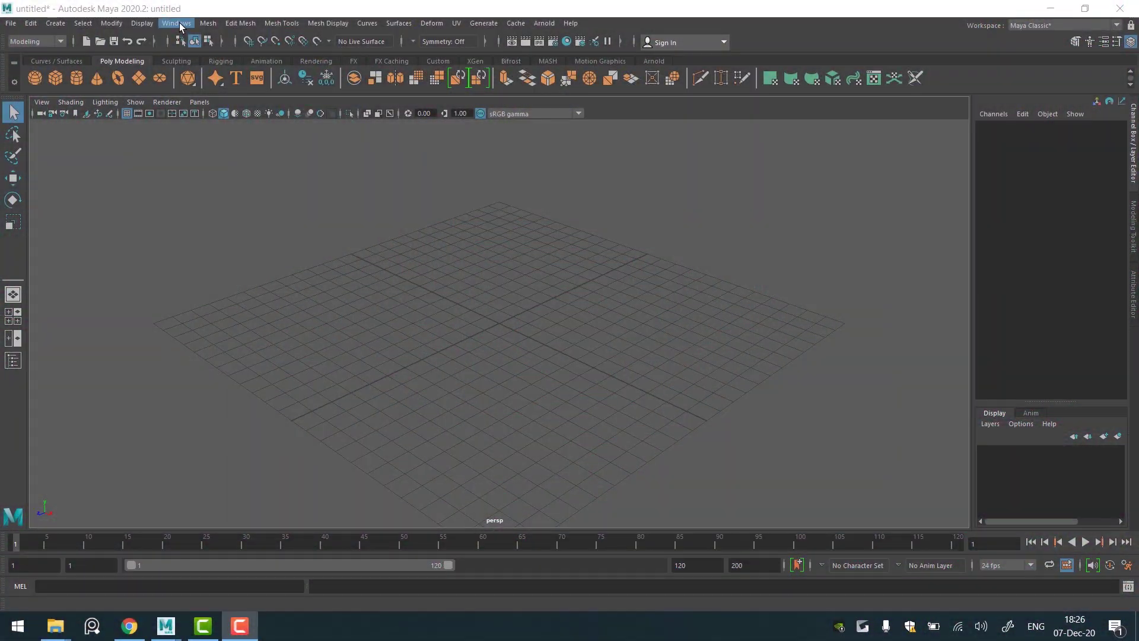
- Open the Outliner and dock it at the left edge beside the viewport
left_click(179, 22)
left_click(211, 169)
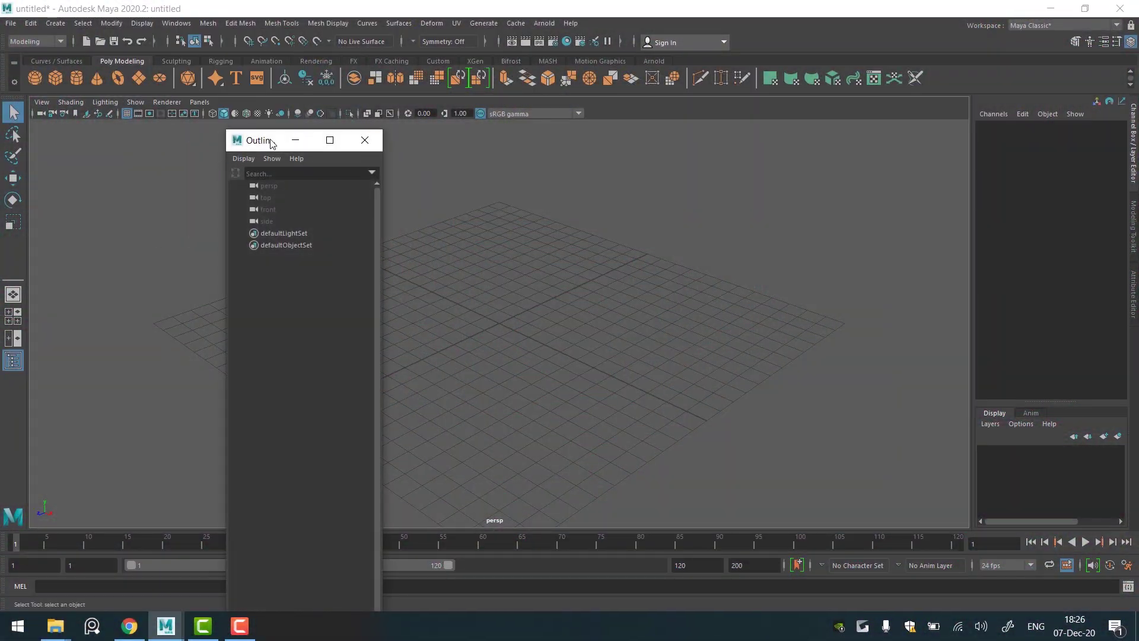
left_click_drag(271, 144, 26, 138)
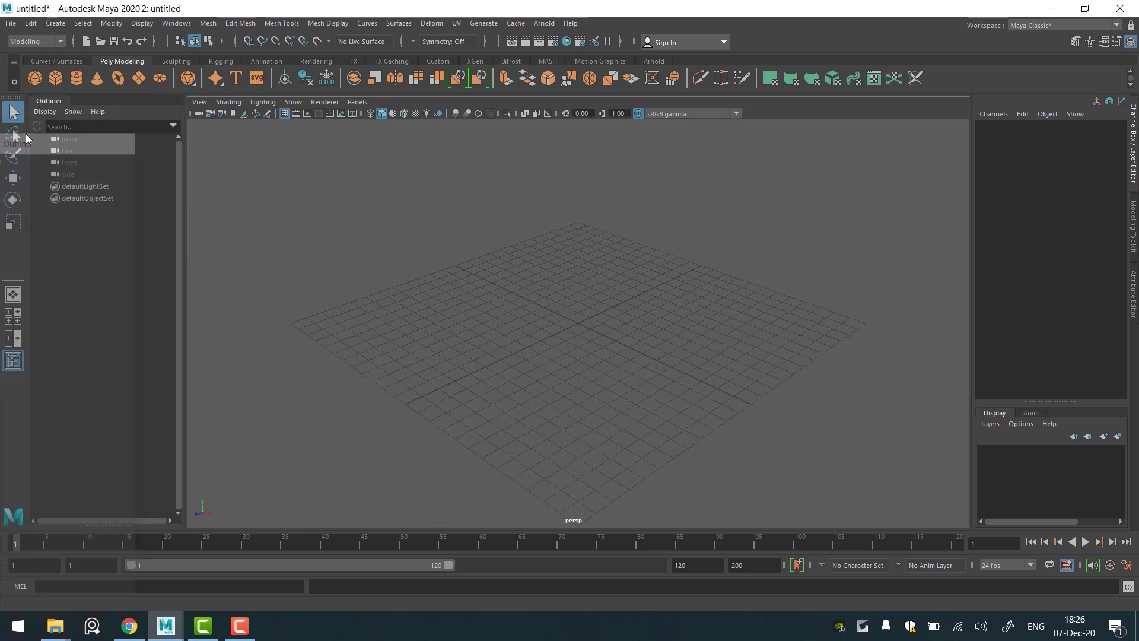
- Create a polygon disc with 5 subdivisions
left_click(159, 78)
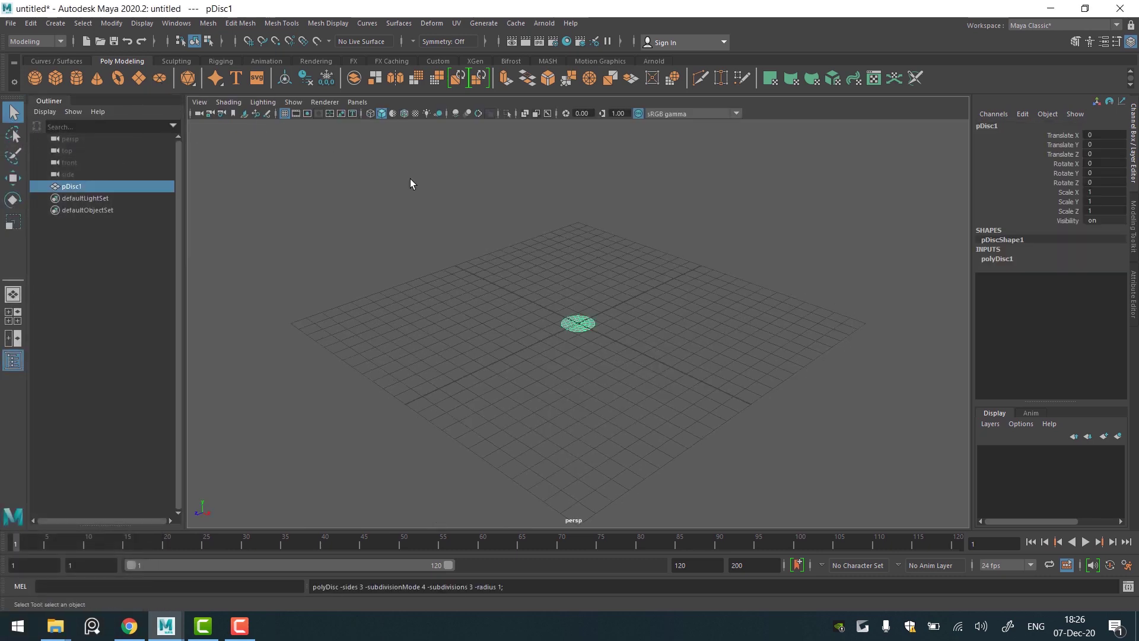
left_click(1016, 262)
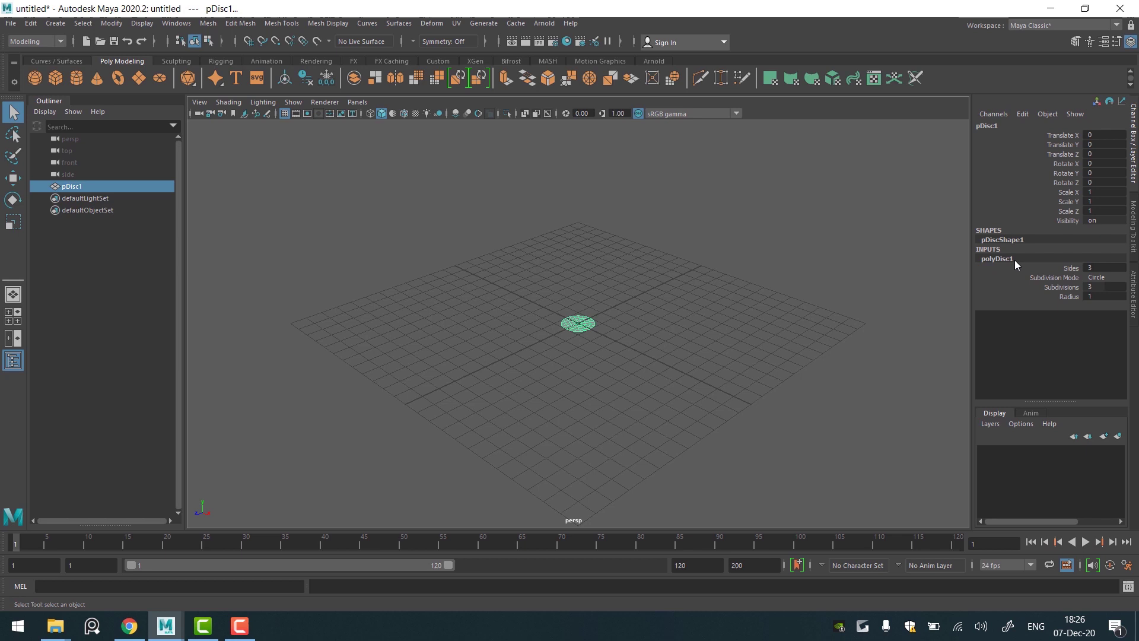
left_click(1102, 287)
type("5")
key("Return")
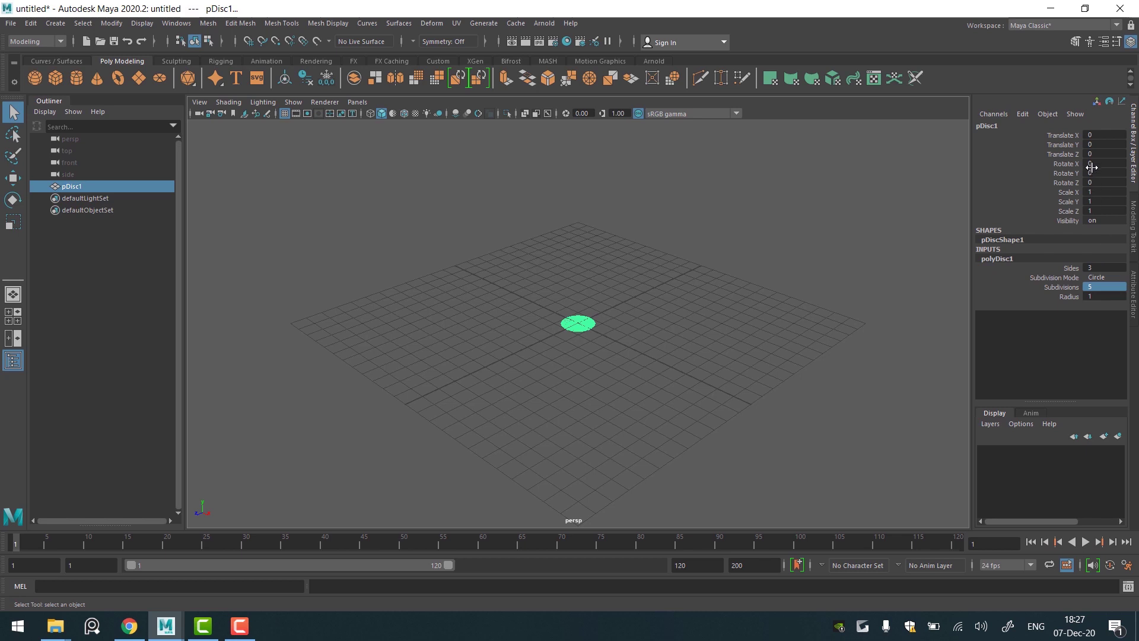
- Rotate the disc 90° on X so it stands upright
left_click(1093, 164)
type("90")
key("Return")
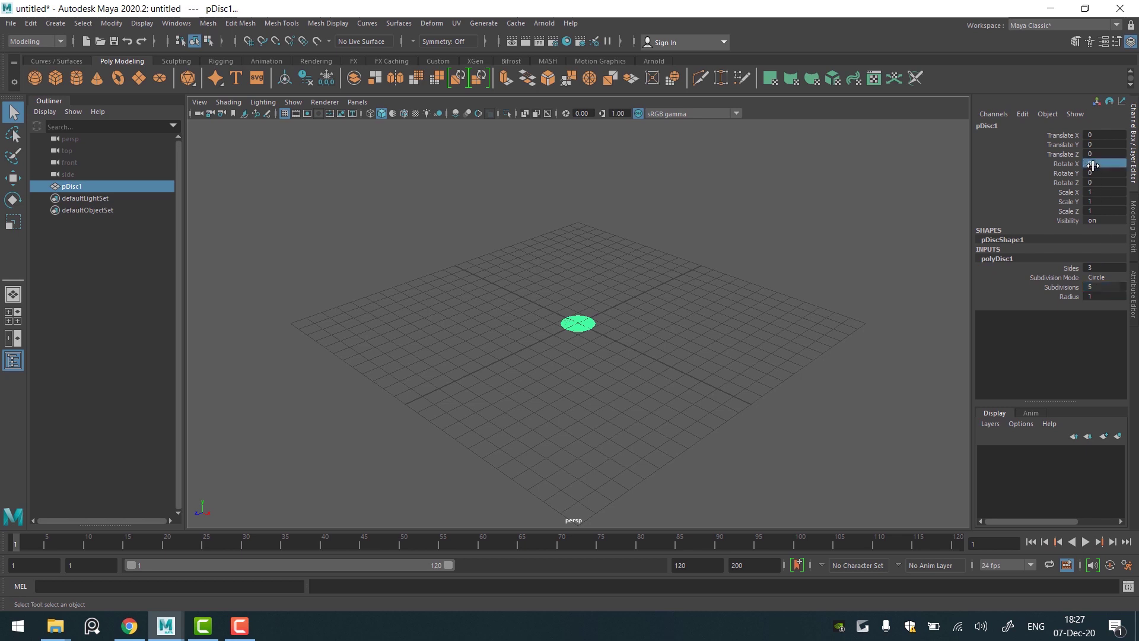
- Rename pDisc1 to Sun in the Outliner
double_click(87, 186)
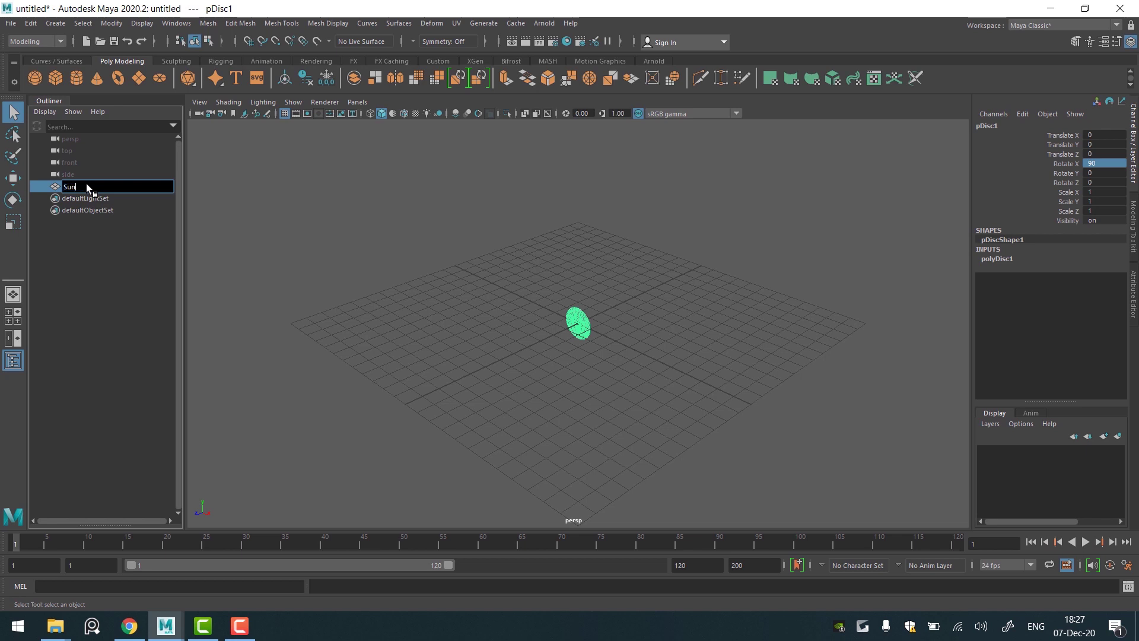
type("Sun")
key("Return")
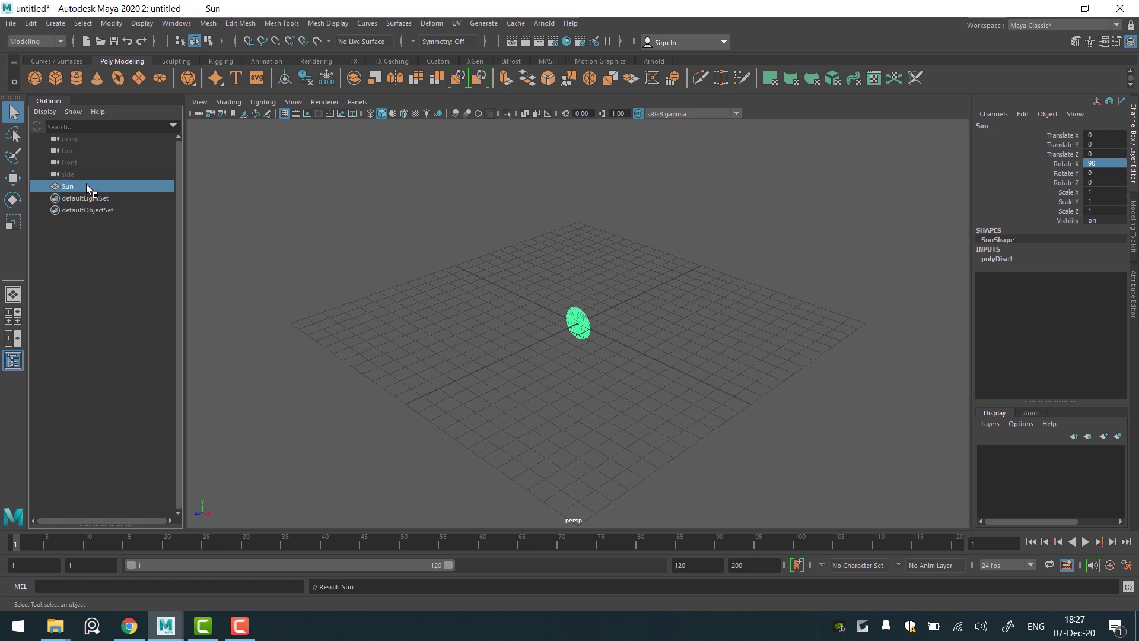
- Create a polygon cube and set its Width to 3 and Height to 0.2
left_click(55, 79)
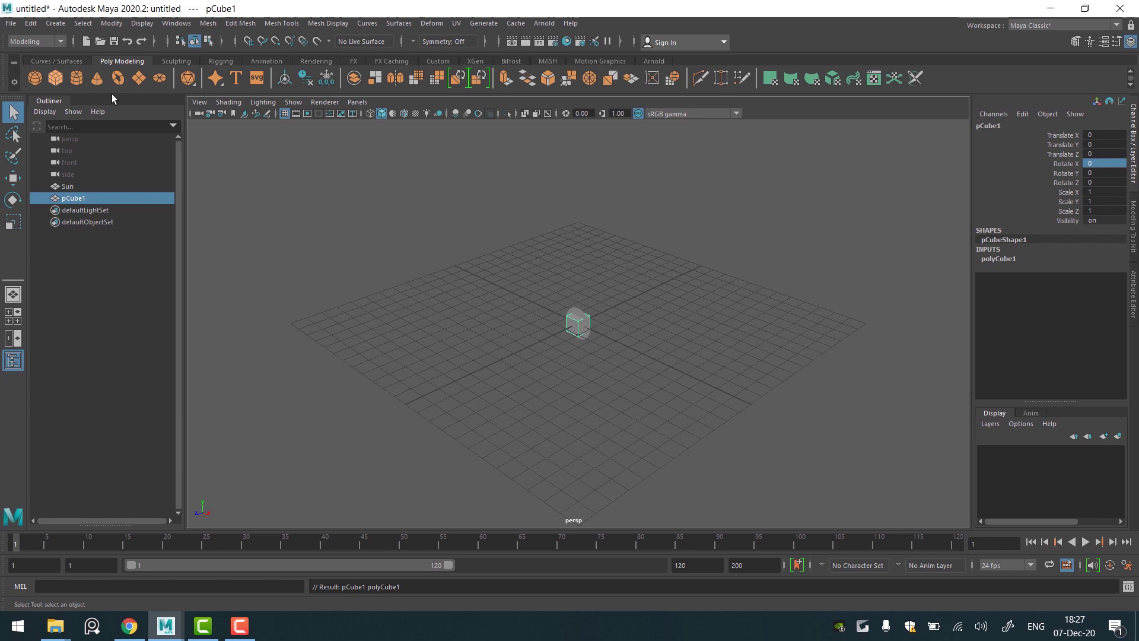
left_click(1002, 260)
double_click(1118, 267)
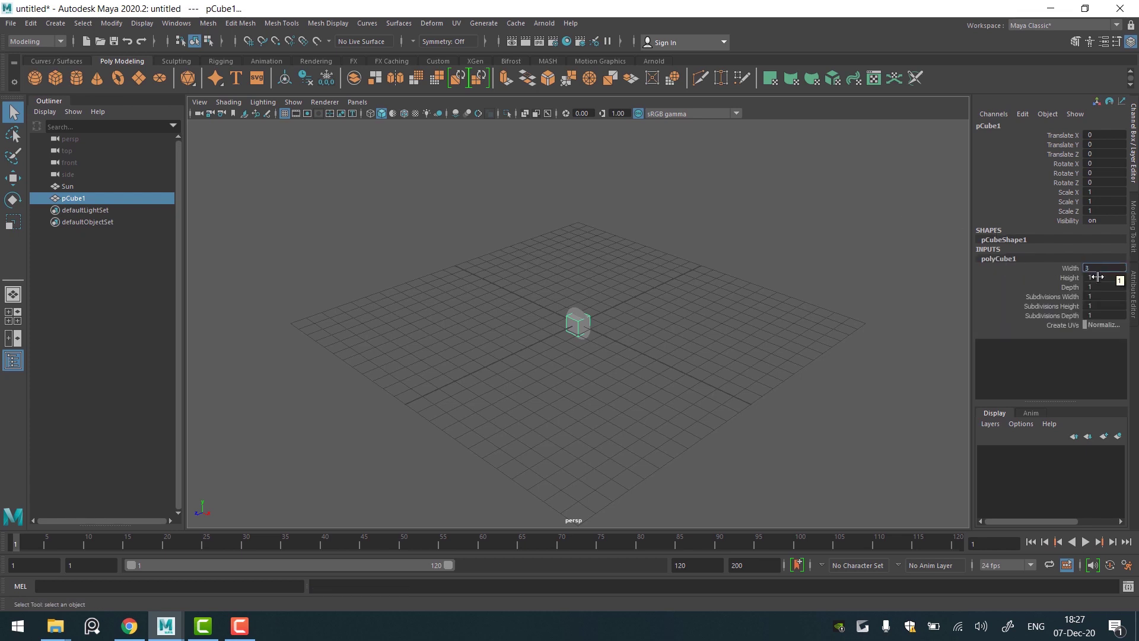
type("3")
key("Return")
left_click_drag(1097, 277, 1109, 276)
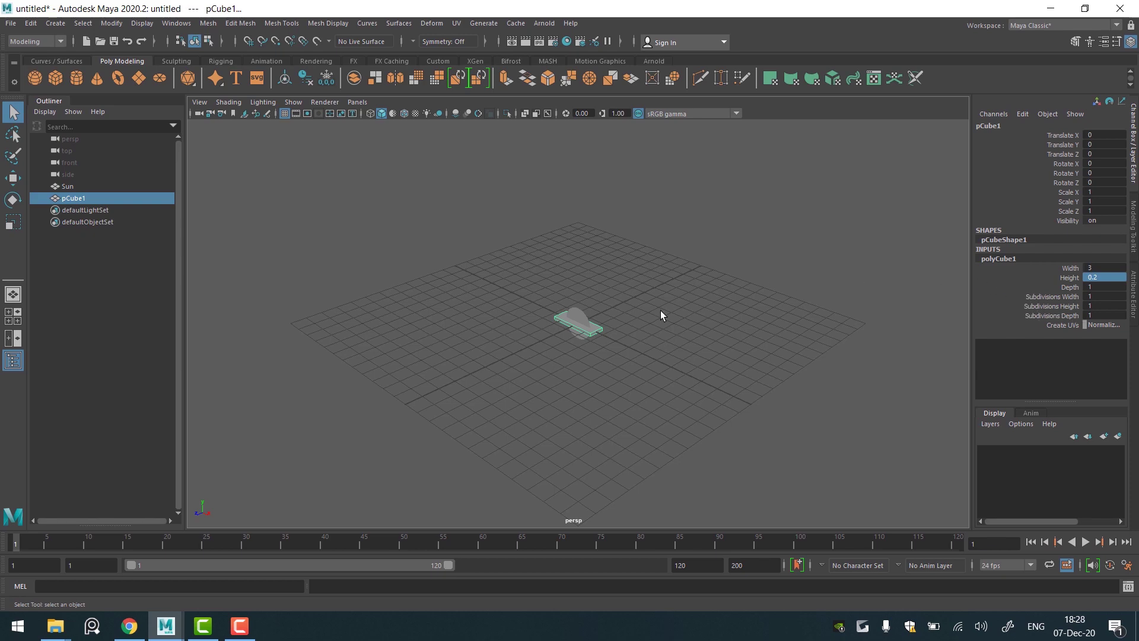
- Assign a new Lambert material to the cube in the maximized front view
key("space")
key("space")
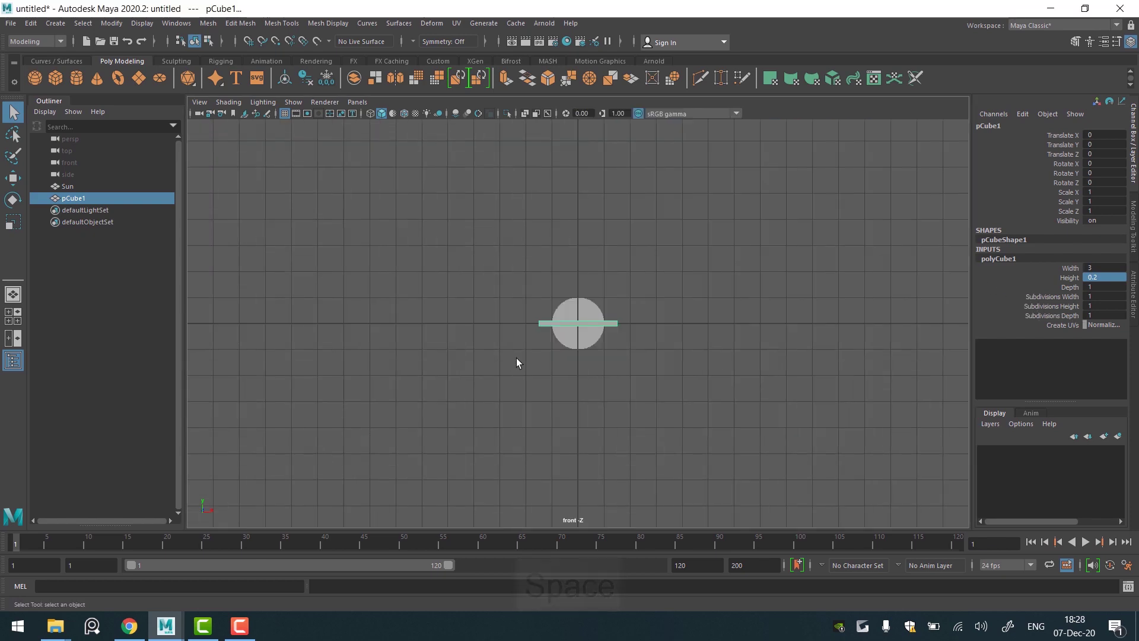
key("f")
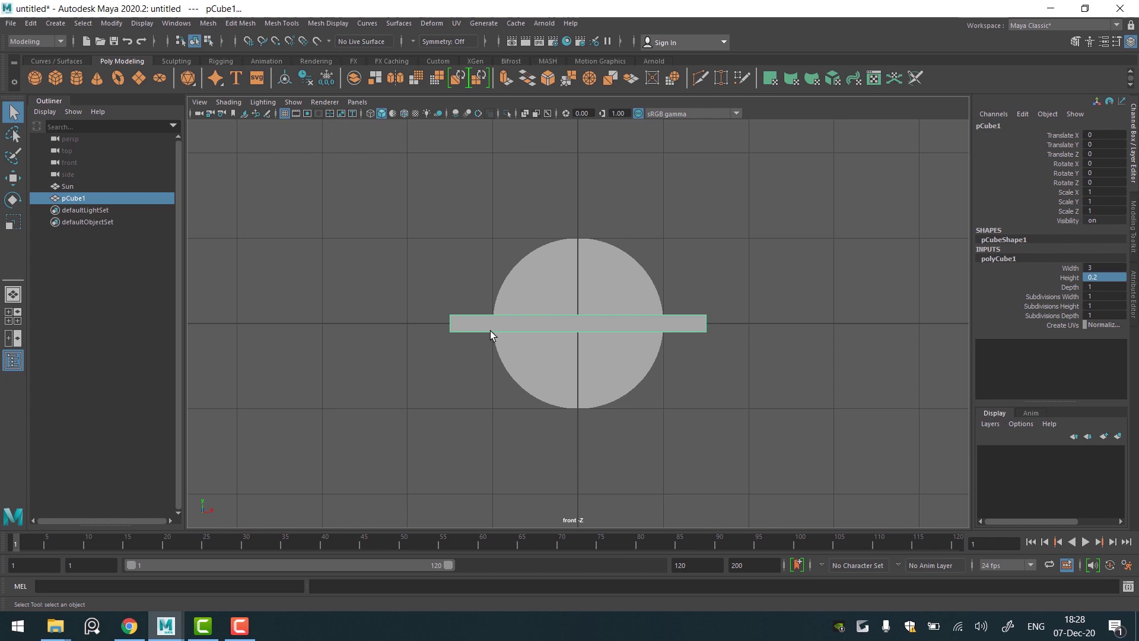
right_click_drag(477, 302, 479, 326)
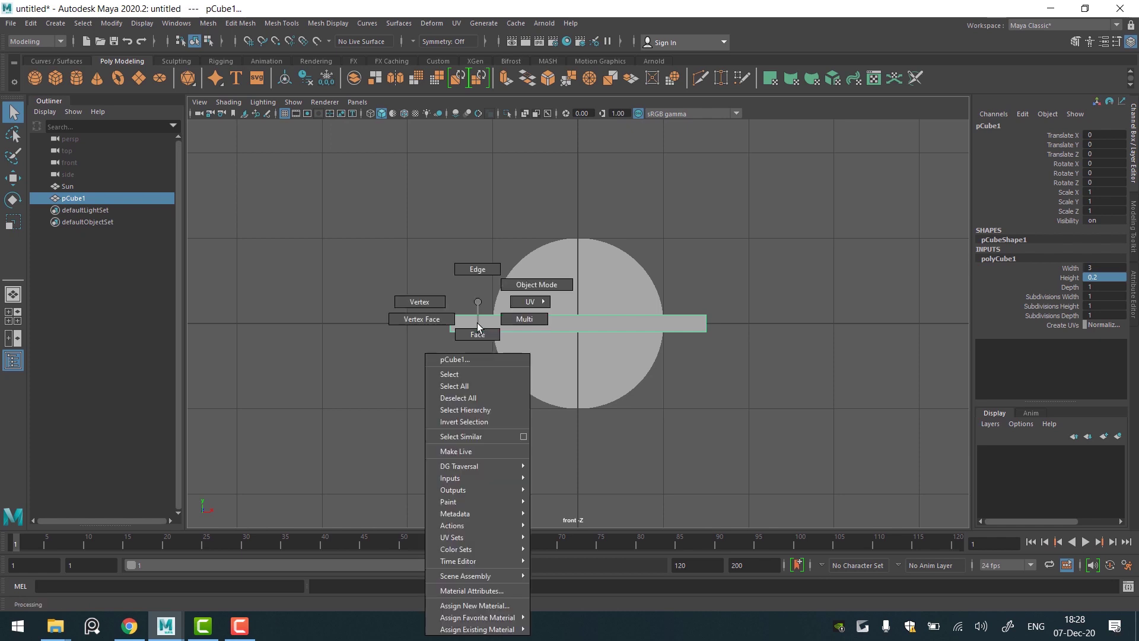
left_click(493, 605)
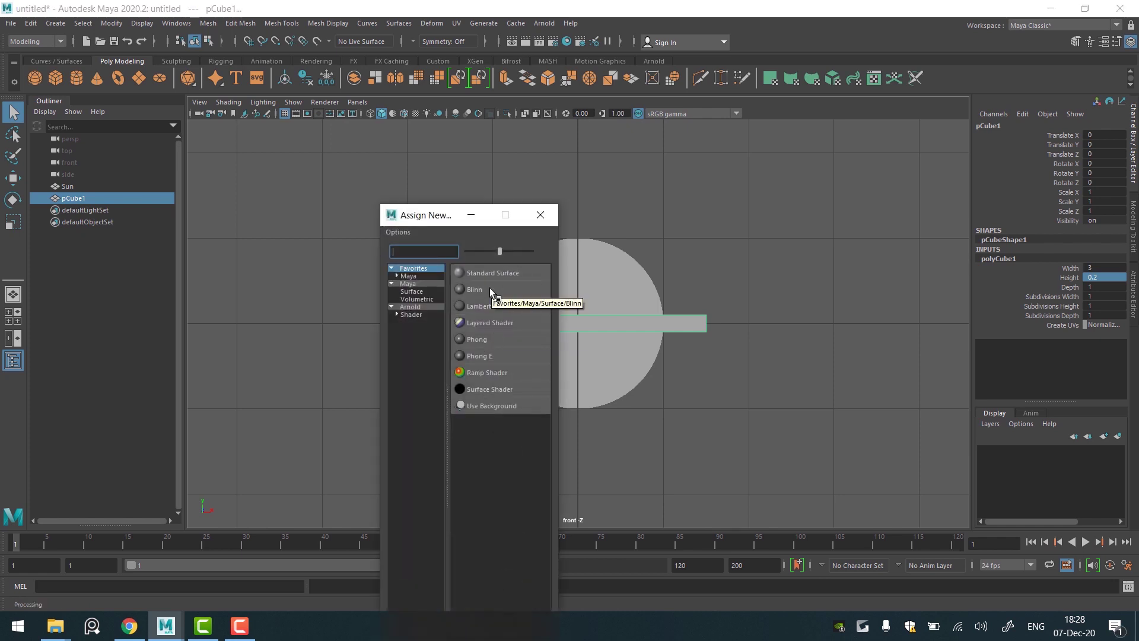
left_click(486, 306)
- Set the lambert2 colour to black and check the bar's shading
left_click(1040, 121)
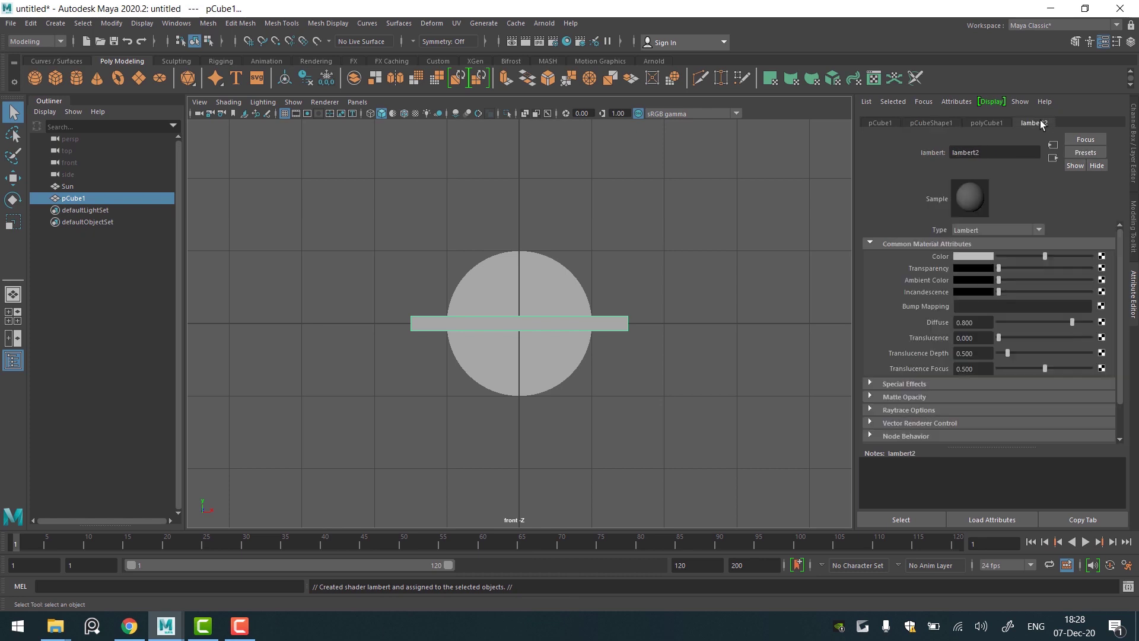
left_click_drag(1010, 254, 969, 263)
left_click(646, 337)
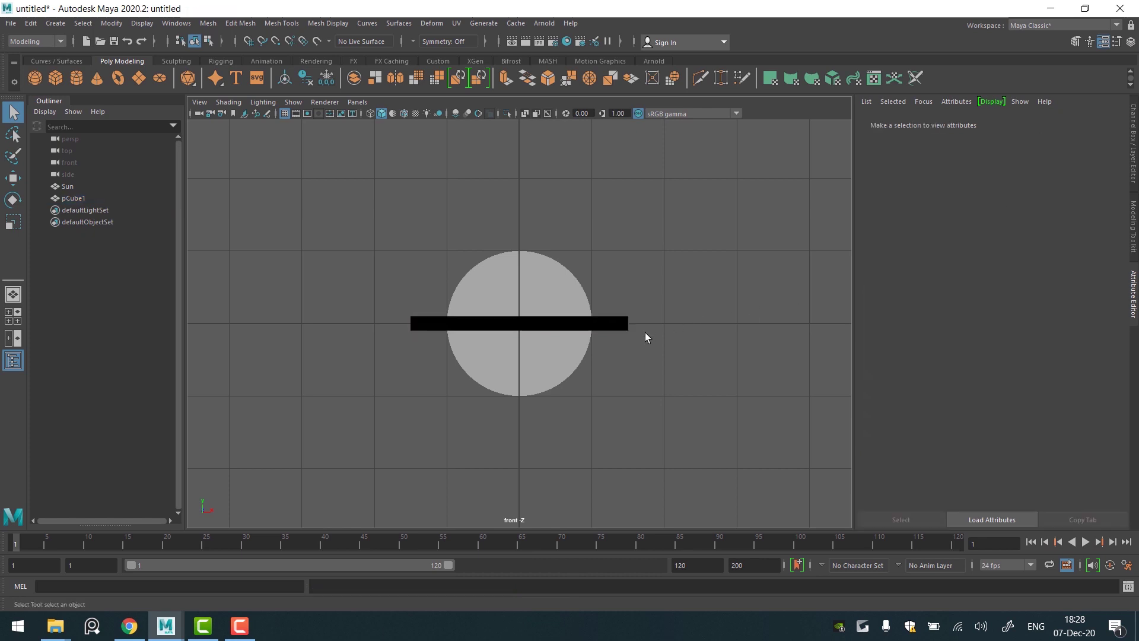
left_click(87, 198)
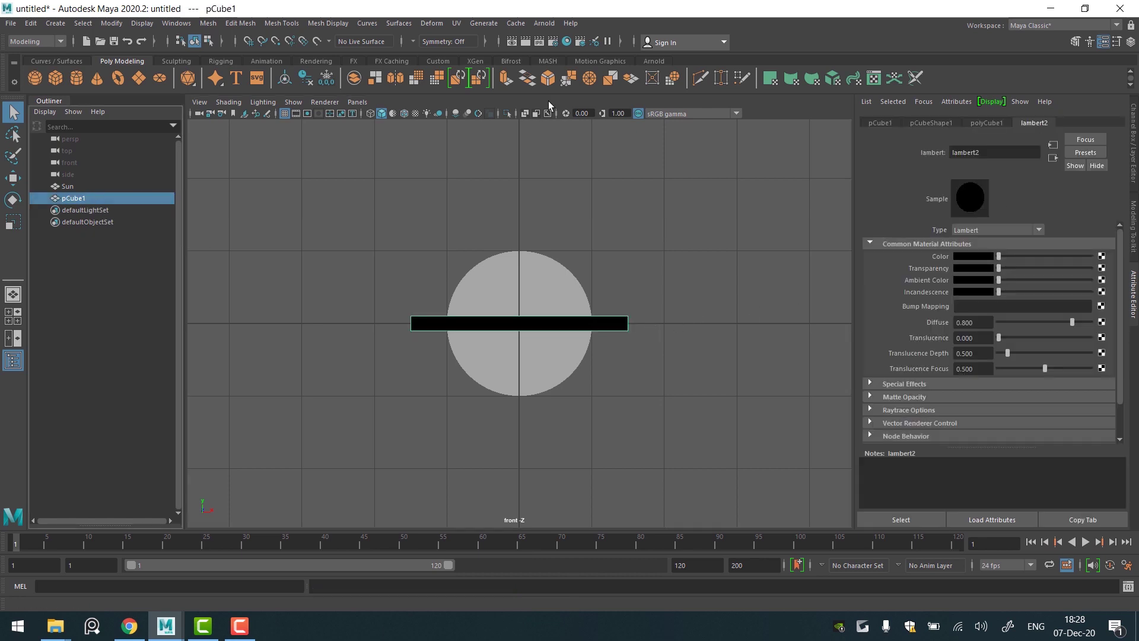
- Create a MASH network from the bar pCube1
left_click(547, 62)
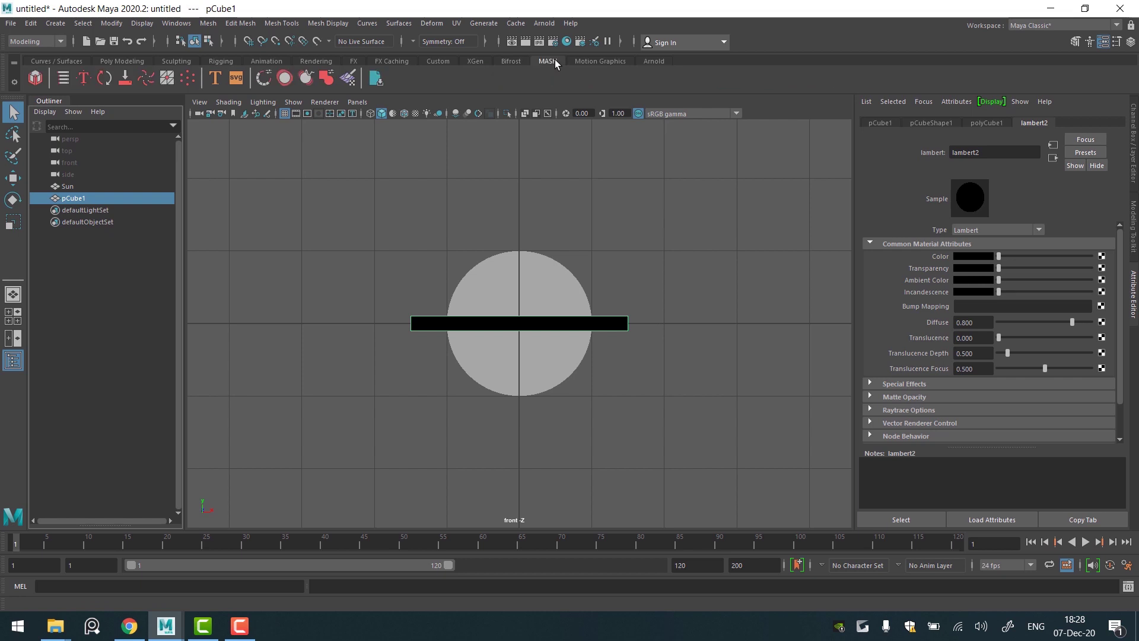
left_click(35, 78)
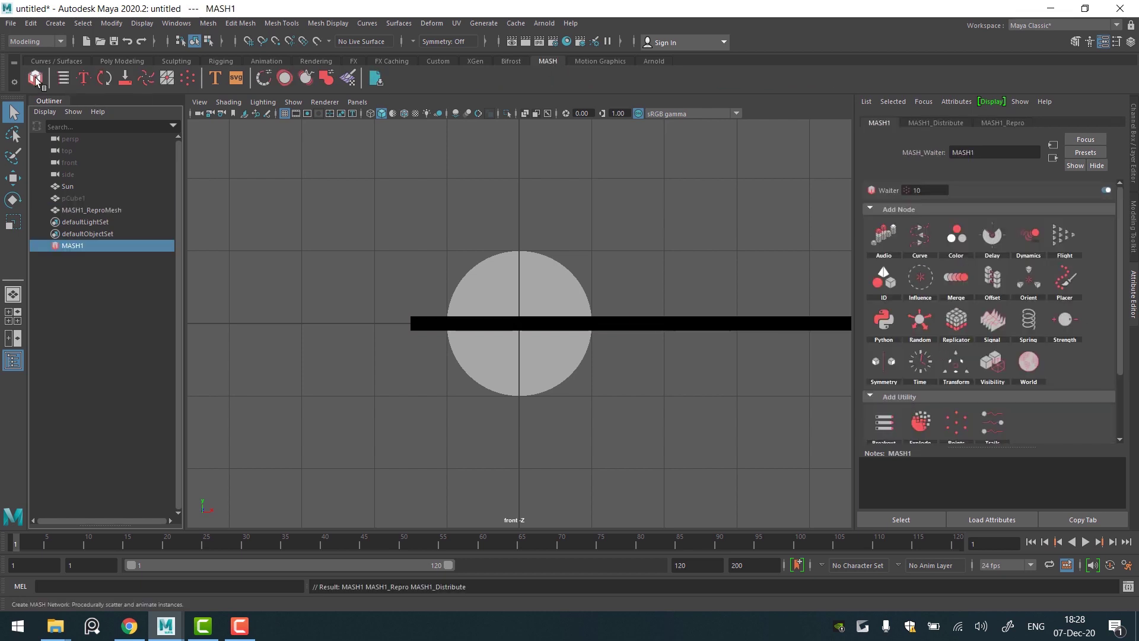
left_click(929, 122)
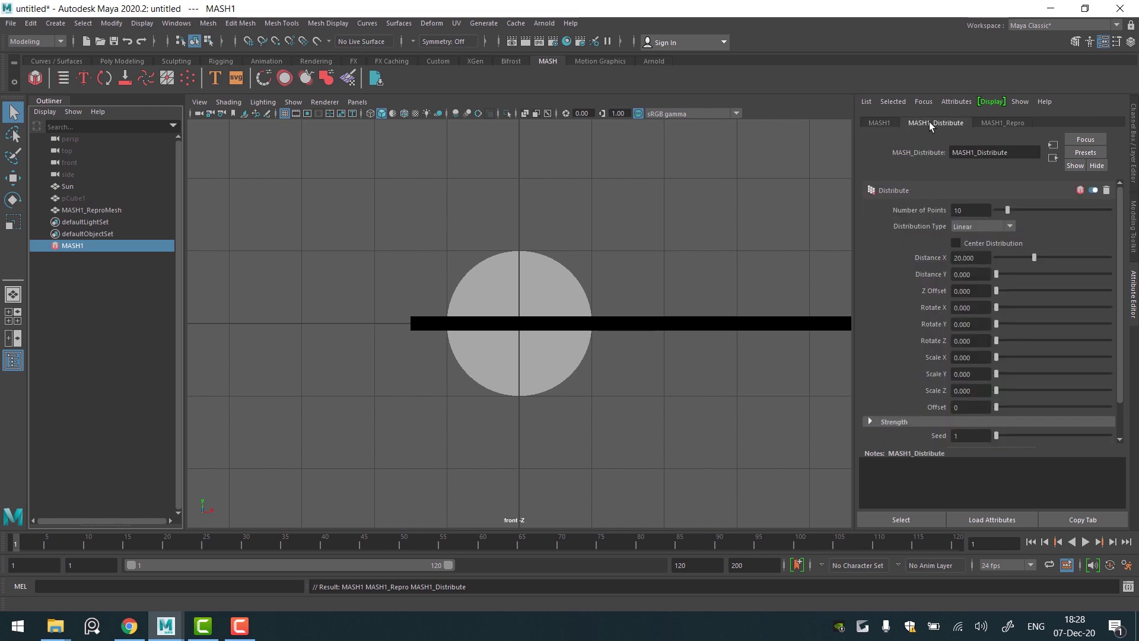
- Set MASH1_Distribute to 20 points with Distance X 0 and Distance Y -5
left_click(962, 209)
type("20")
key("Tab")
key("Tab")
type("0")
key("Return")
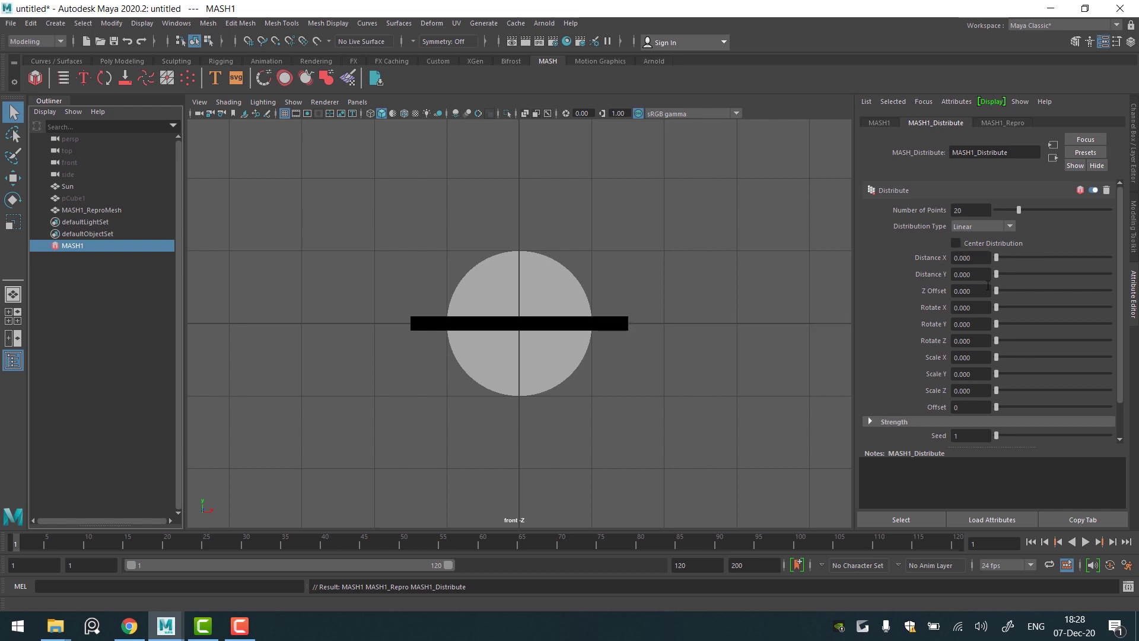
left_click_drag(986, 276, 950, 275)
type("-5")
key("Return")
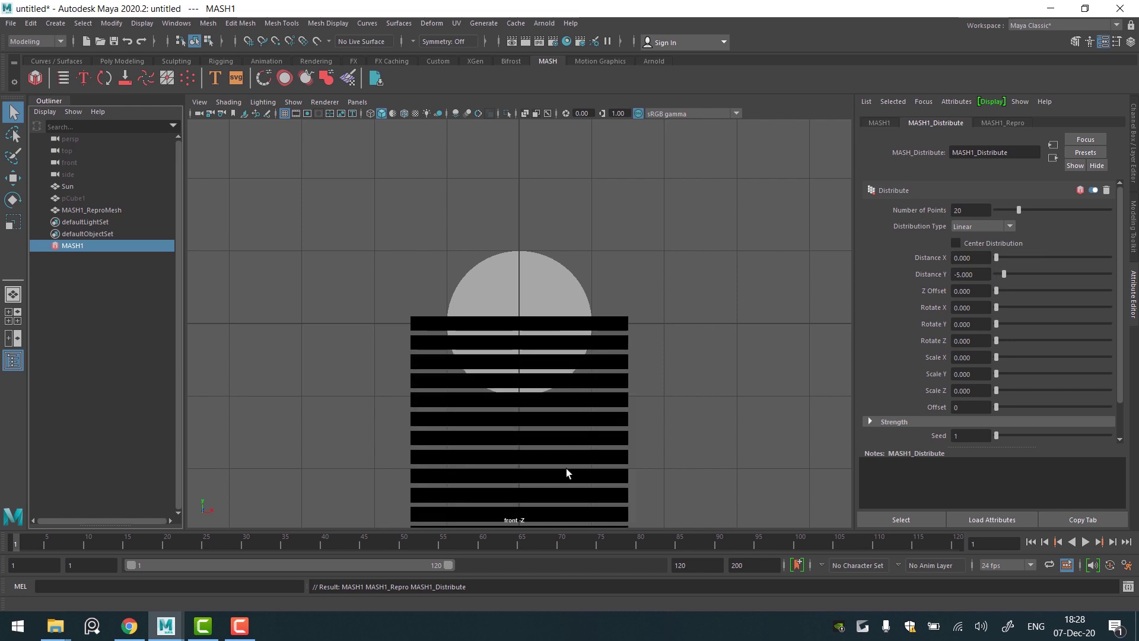
scroll(564, 469, "down", 5)
scroll(558, 318, "up", 3)
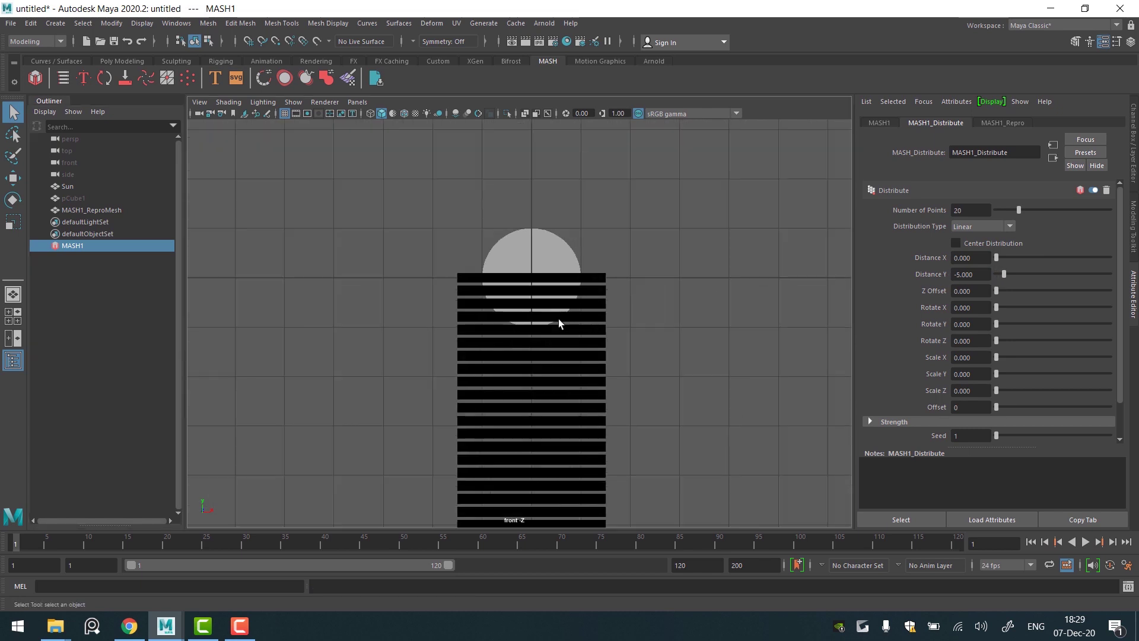
scroll(558, 319, "up", 3)
middle_click_drag(560, 326, 588, 368, "alt")
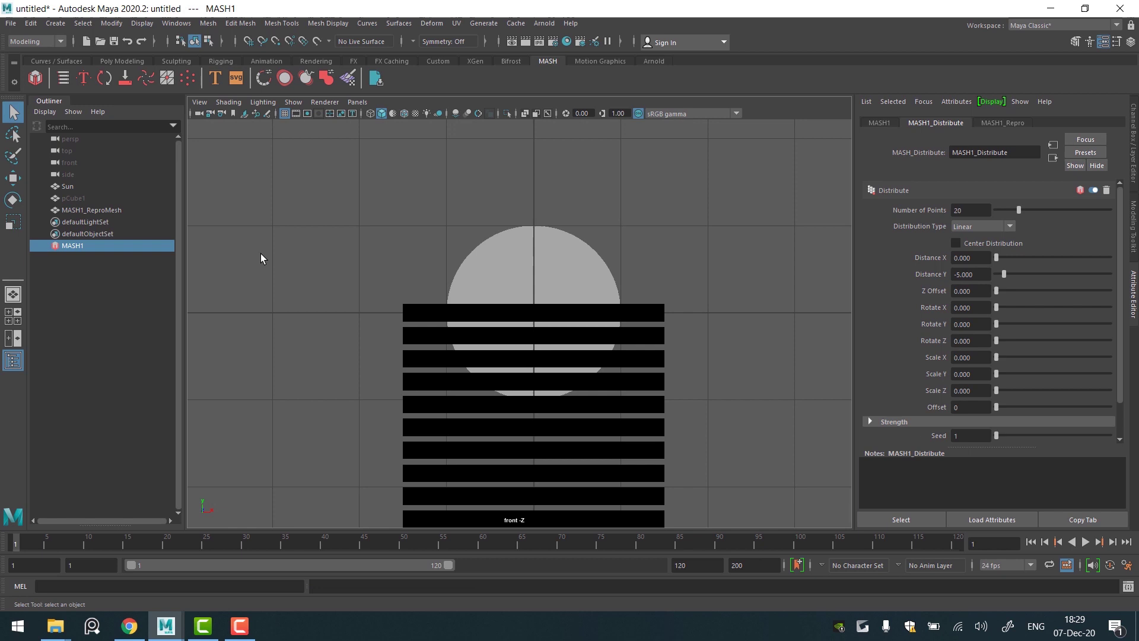
- Dock the MASH Editor under the Outliner and select MASH1_Distribute
left_click(63, 77)
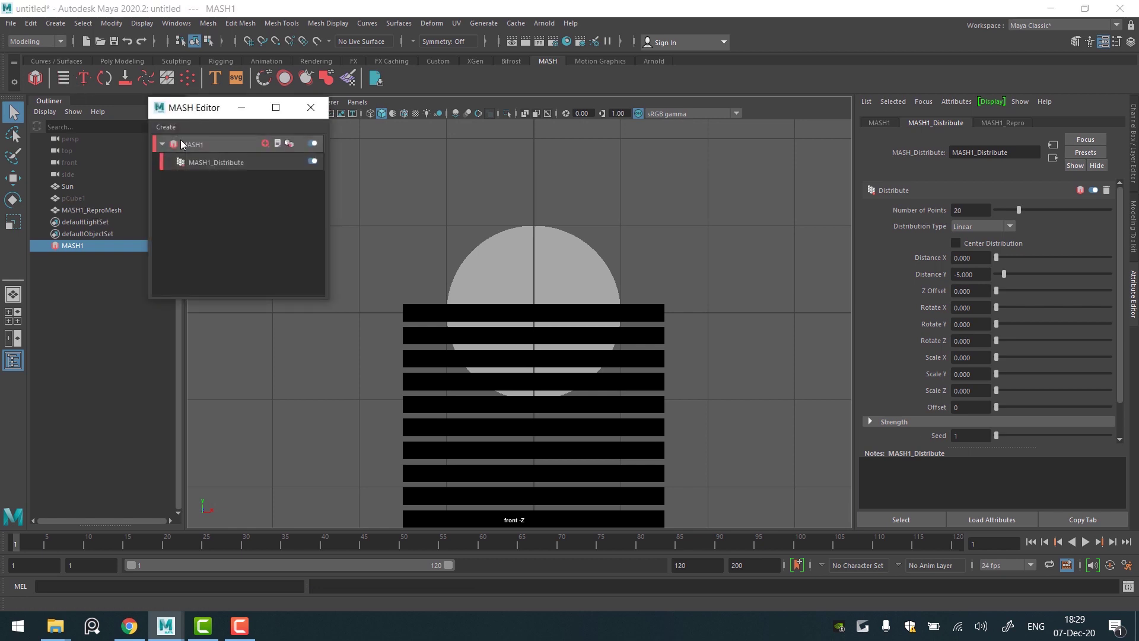
left_click_drag(191, 106, 92, 240)
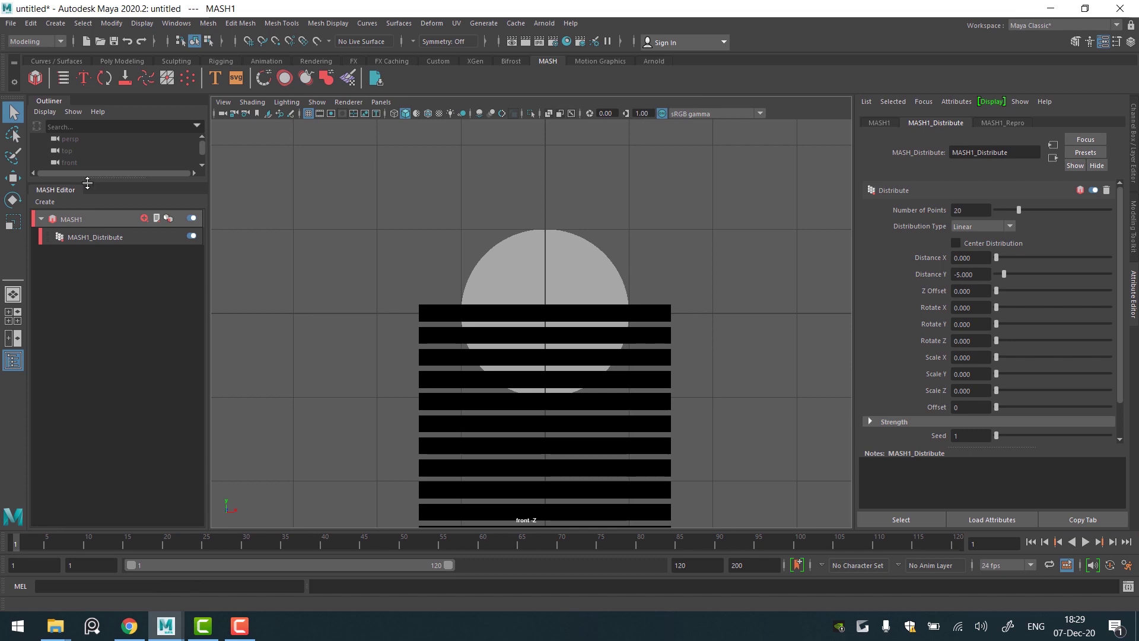
left_click_drag(87, 183, 105, 321)
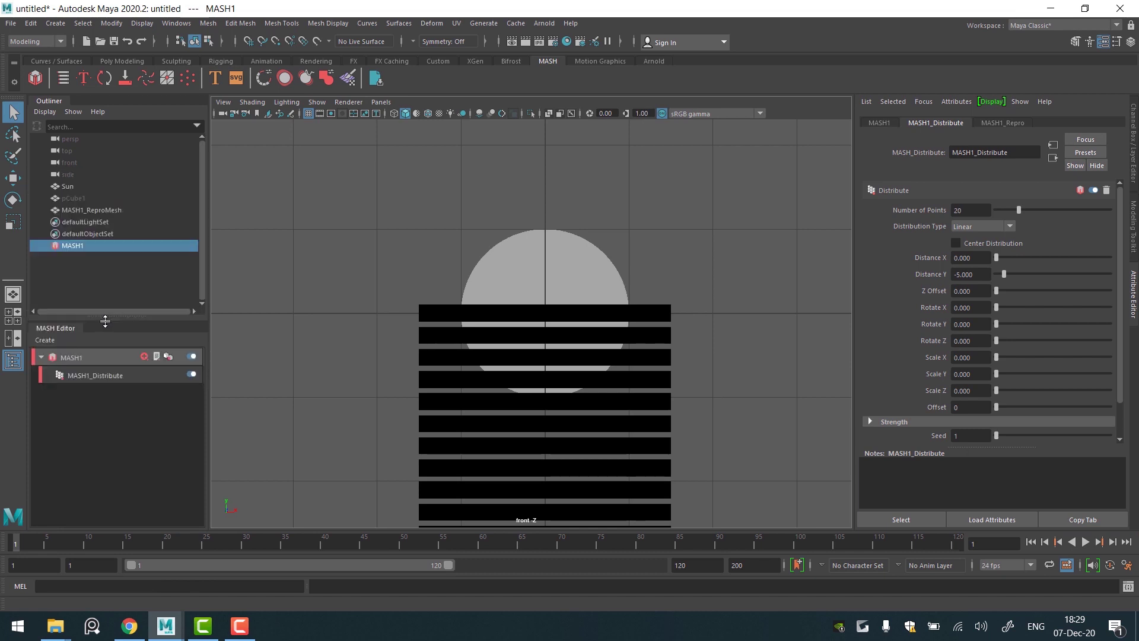
left_click(109, 376)
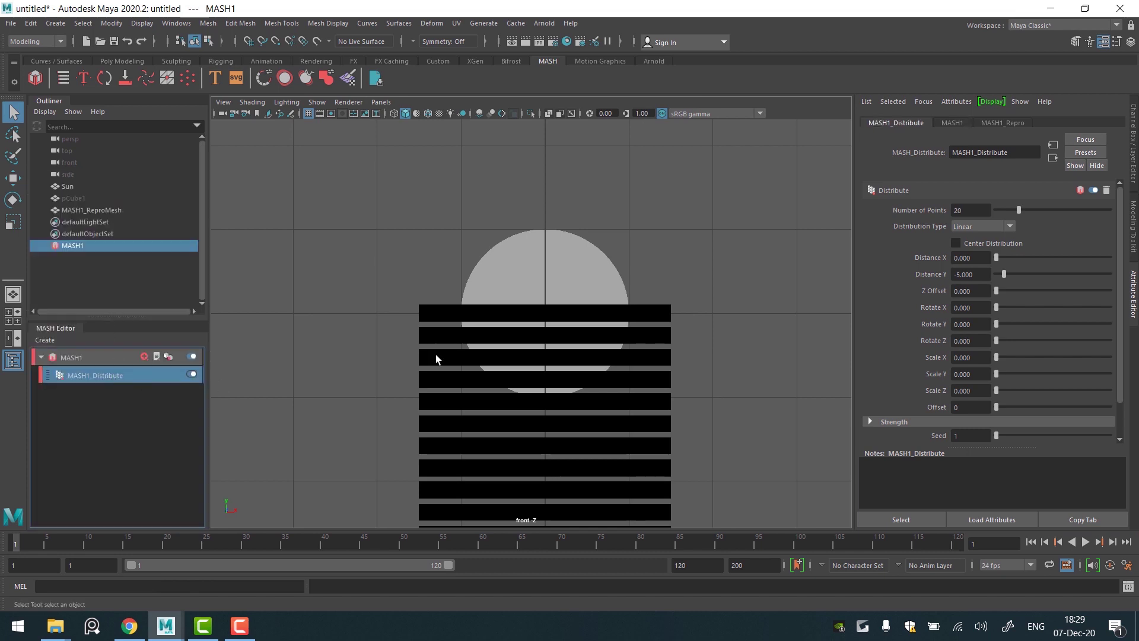
- Set the scene to 30 fps with real-time 30 fps x 1 playback and save preferences
left_click(1007, 564)
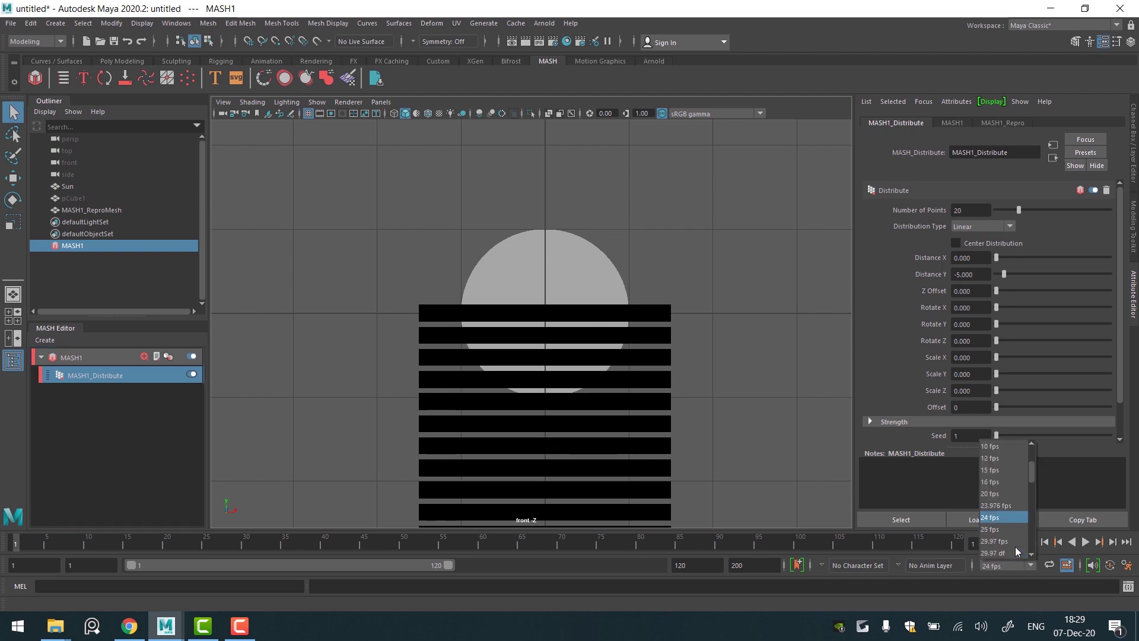
left_click(1007, 532)
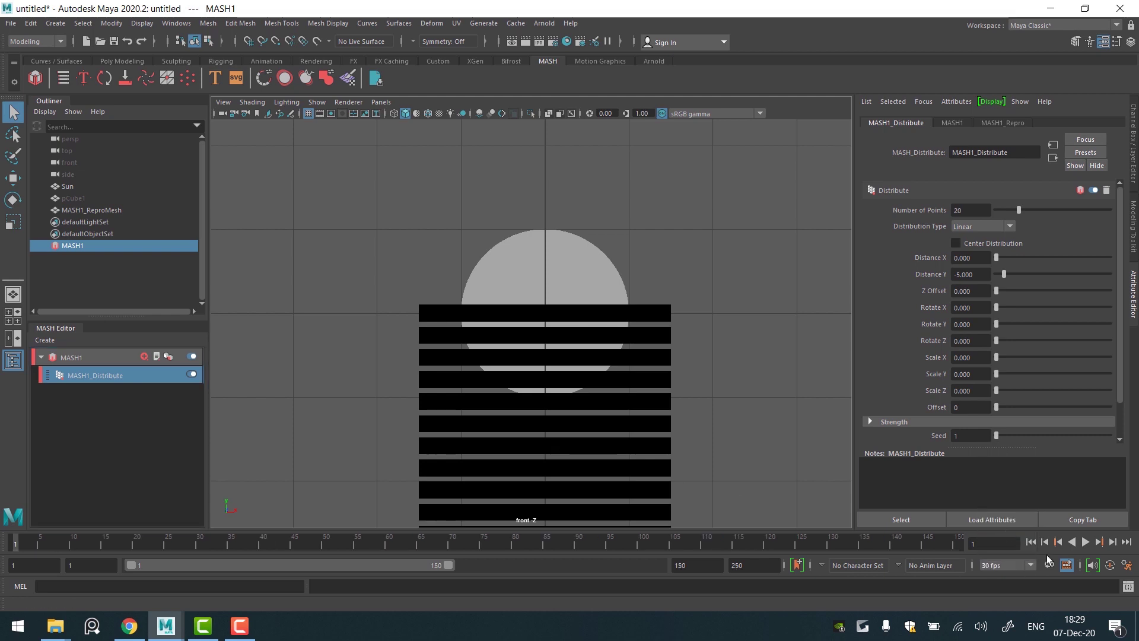
left_click(1127, 567)
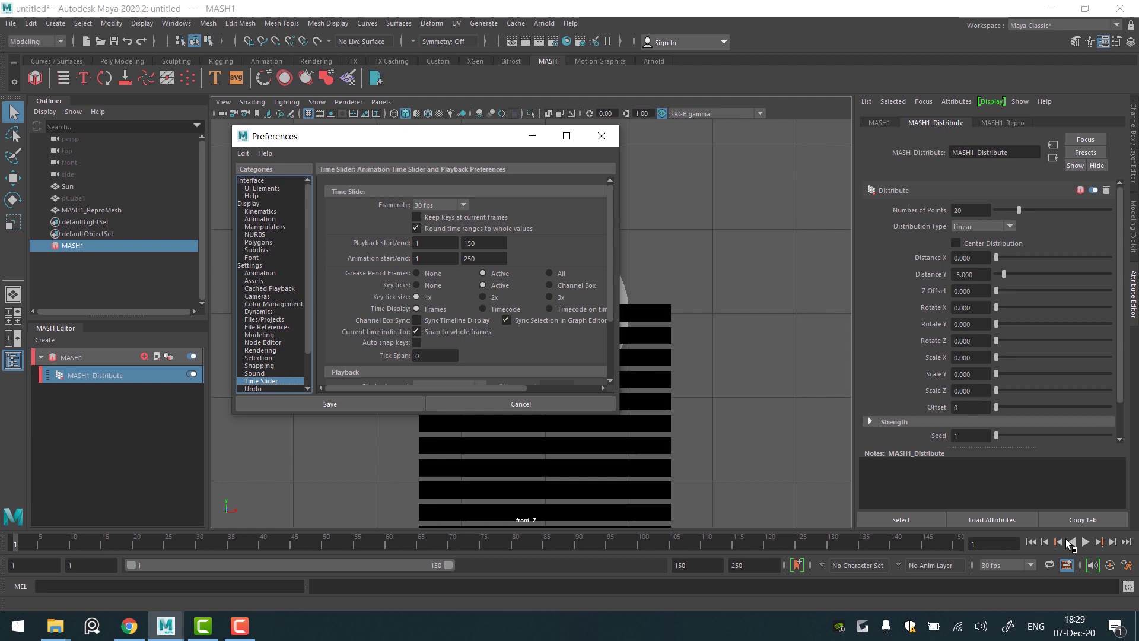
scroll(458, 314, "down", 2)
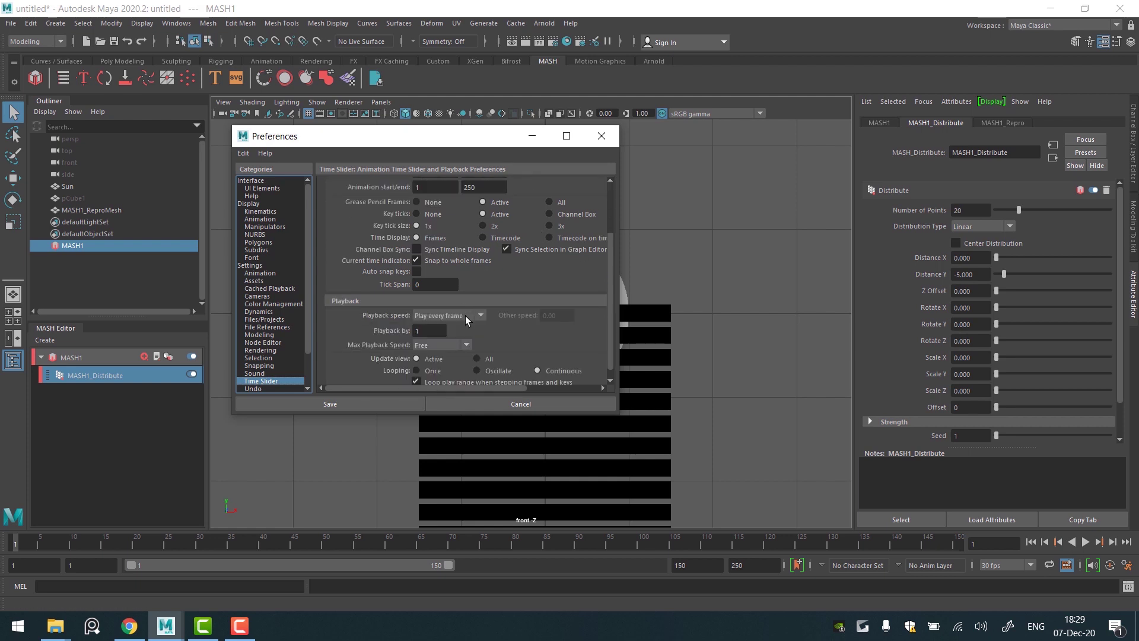
left_click(466, 317)
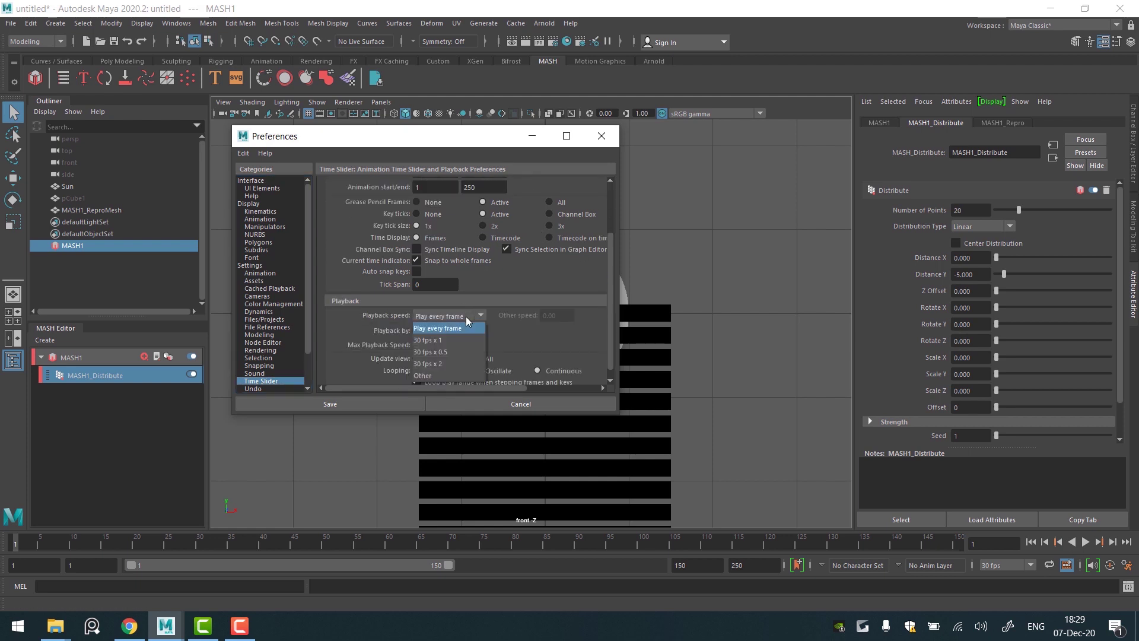
left_click(444, 340)
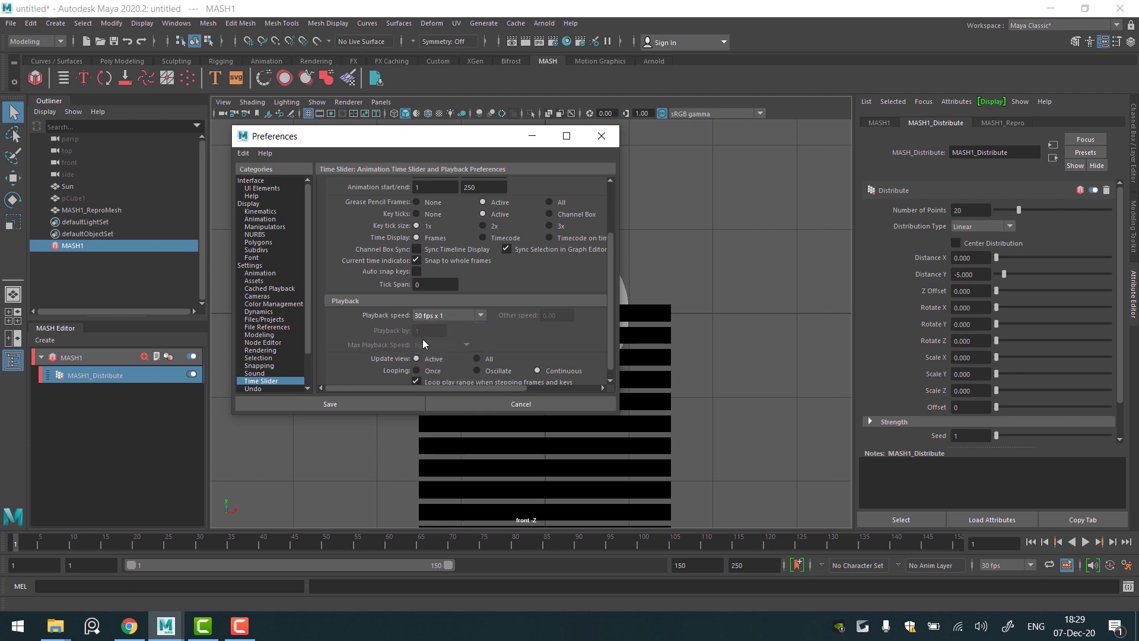
scroll(349, 337, "up", 2)
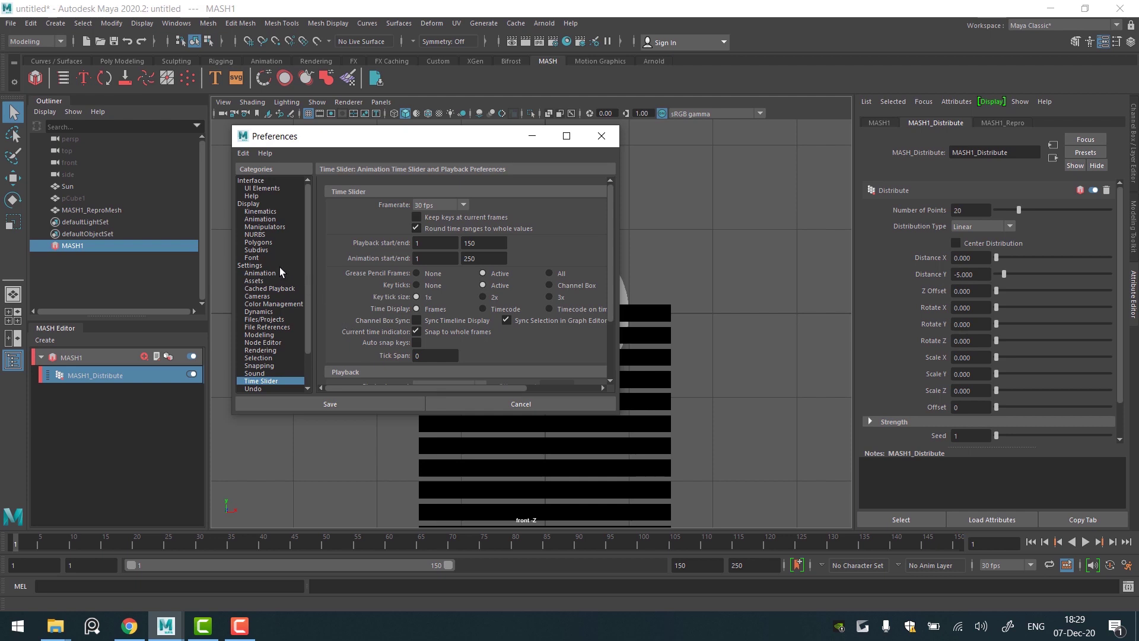
left_click(248, 268)
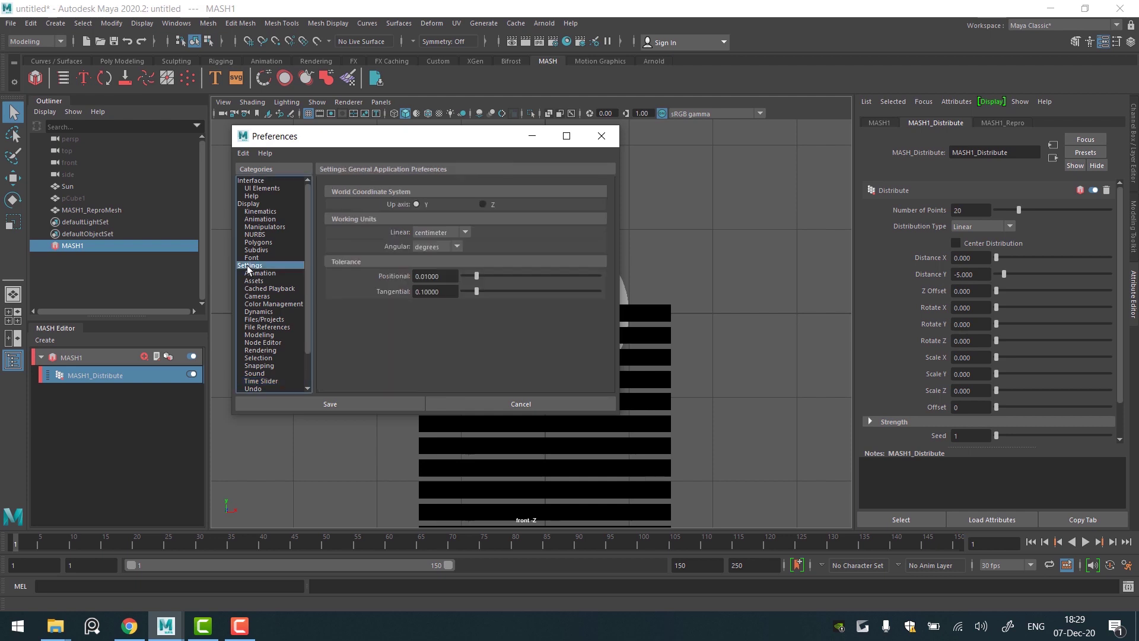
left_click(448, 233)
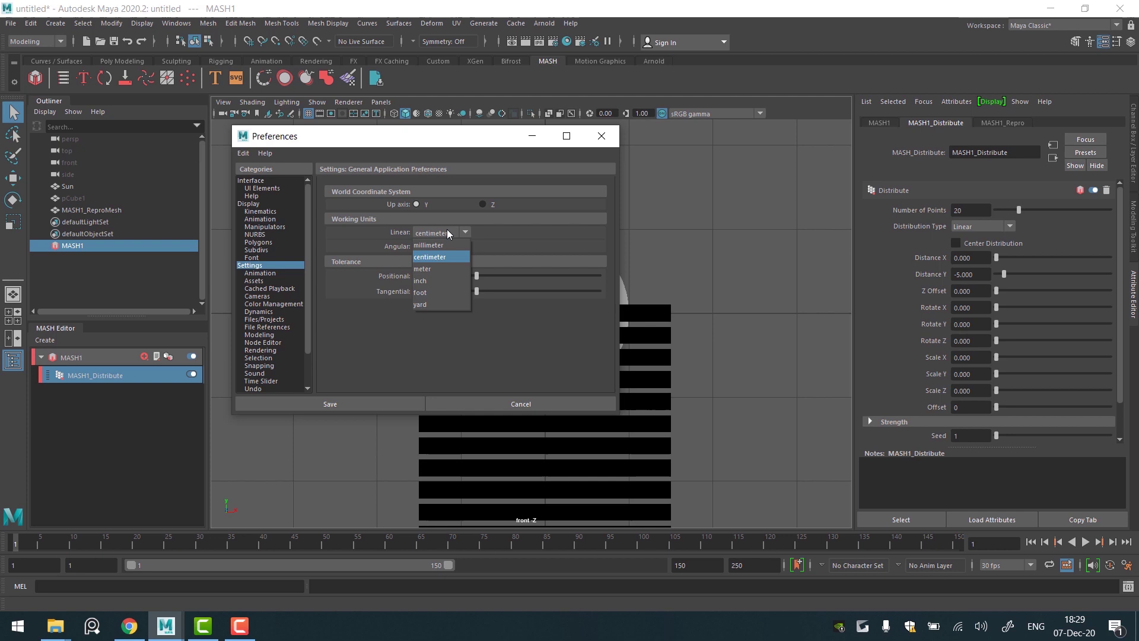
left_click(448, 233)
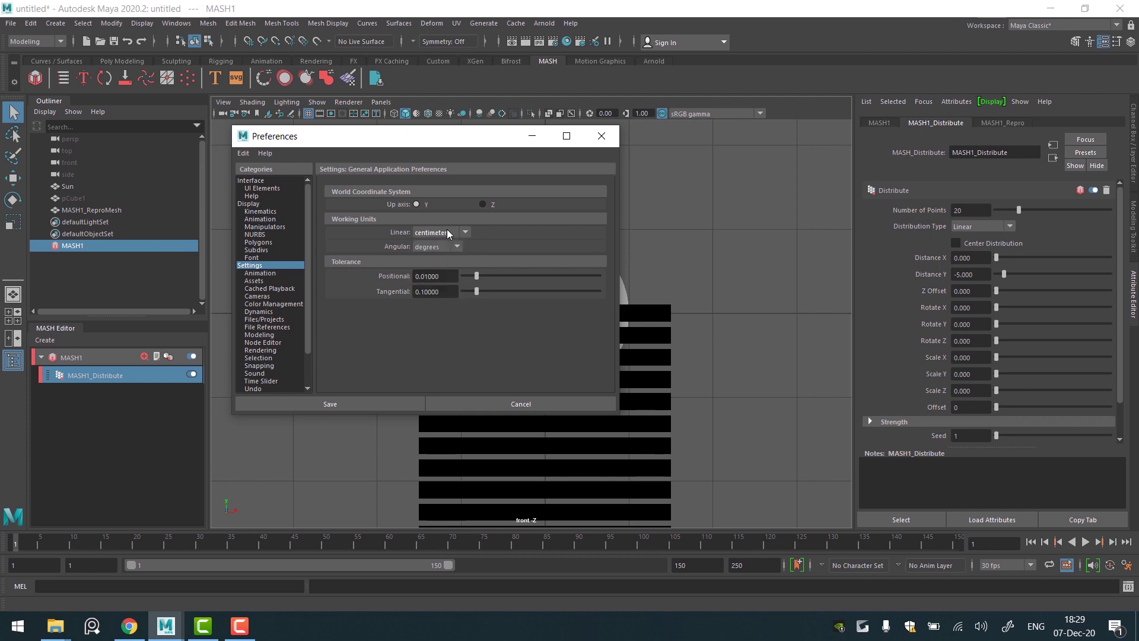
left_click(387, 410)
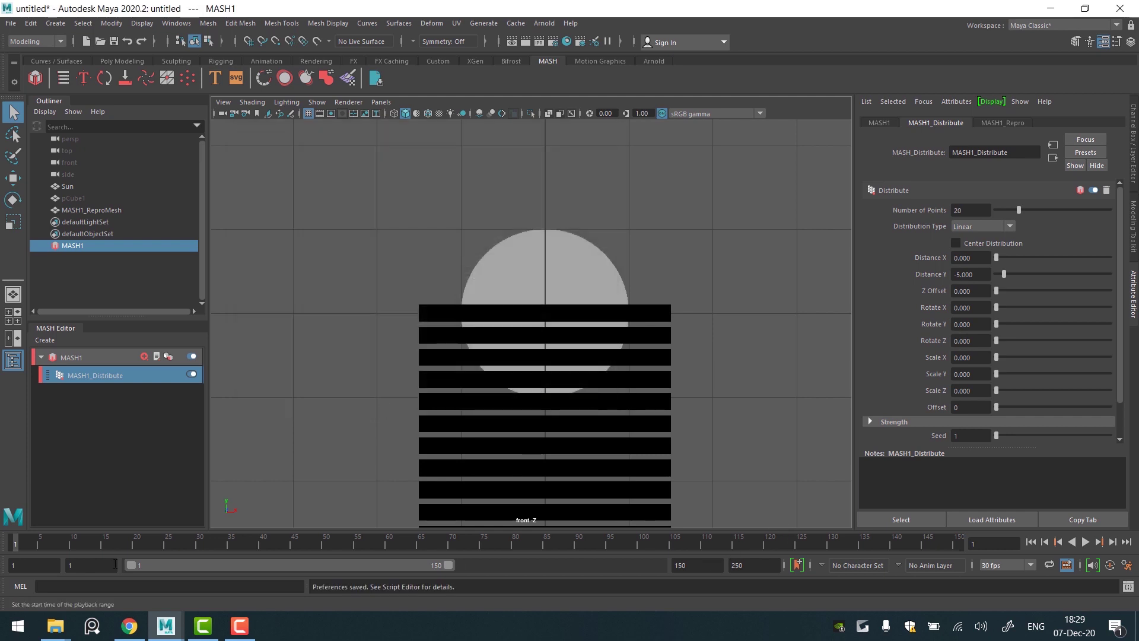
- Set the playback range from frame 0 to 300
left_click(84, 565)
key("Return")
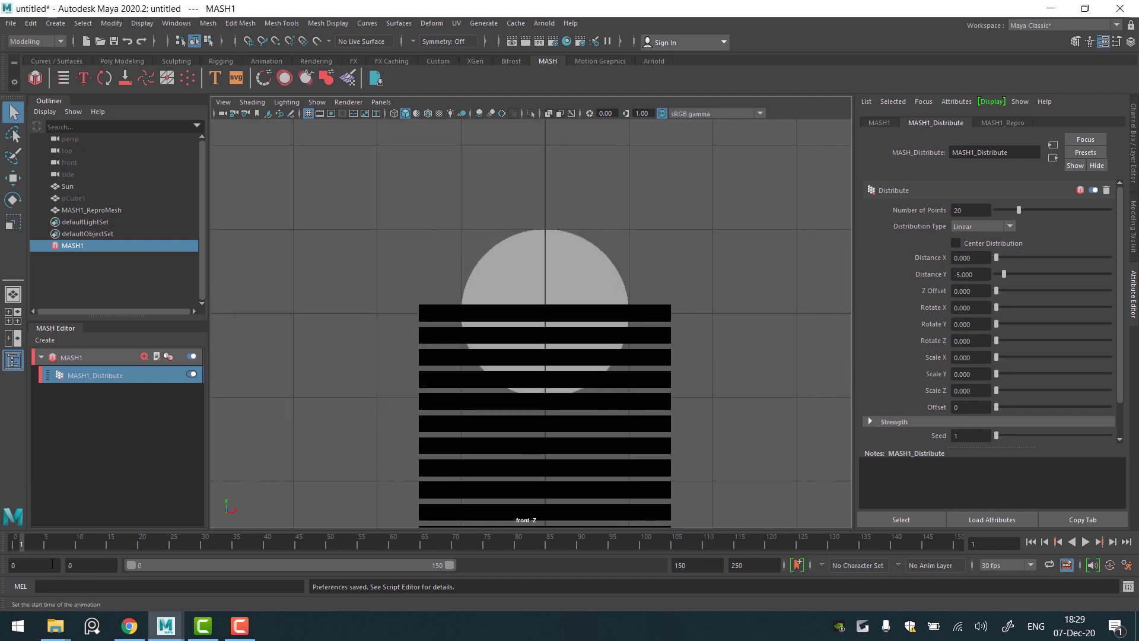
double_click(683, 565)
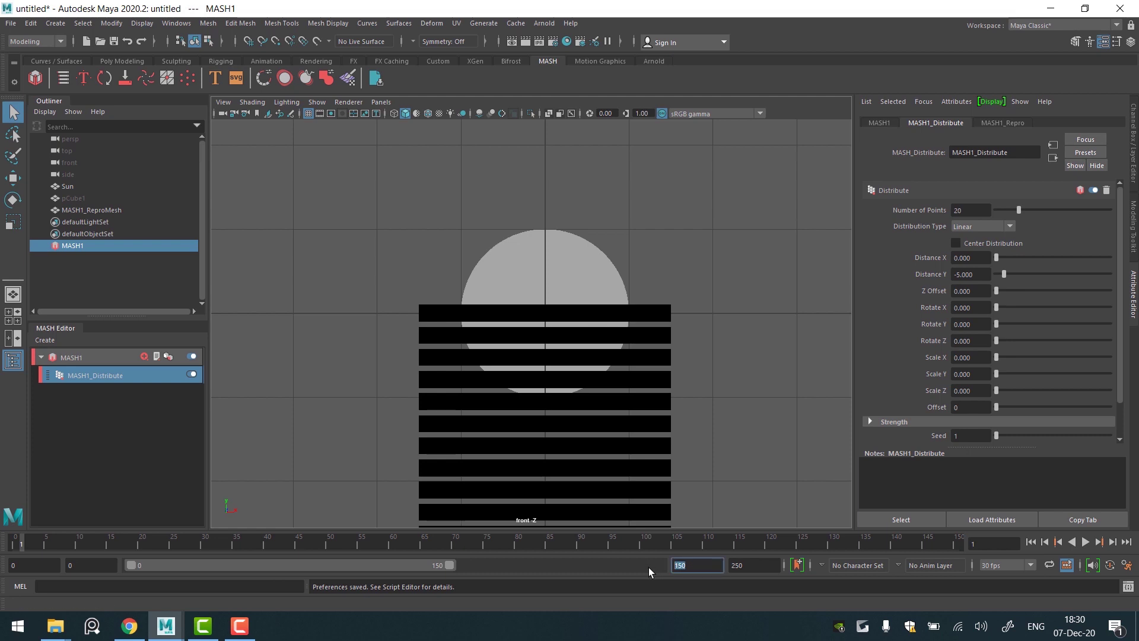
type("300")
key("Tab")
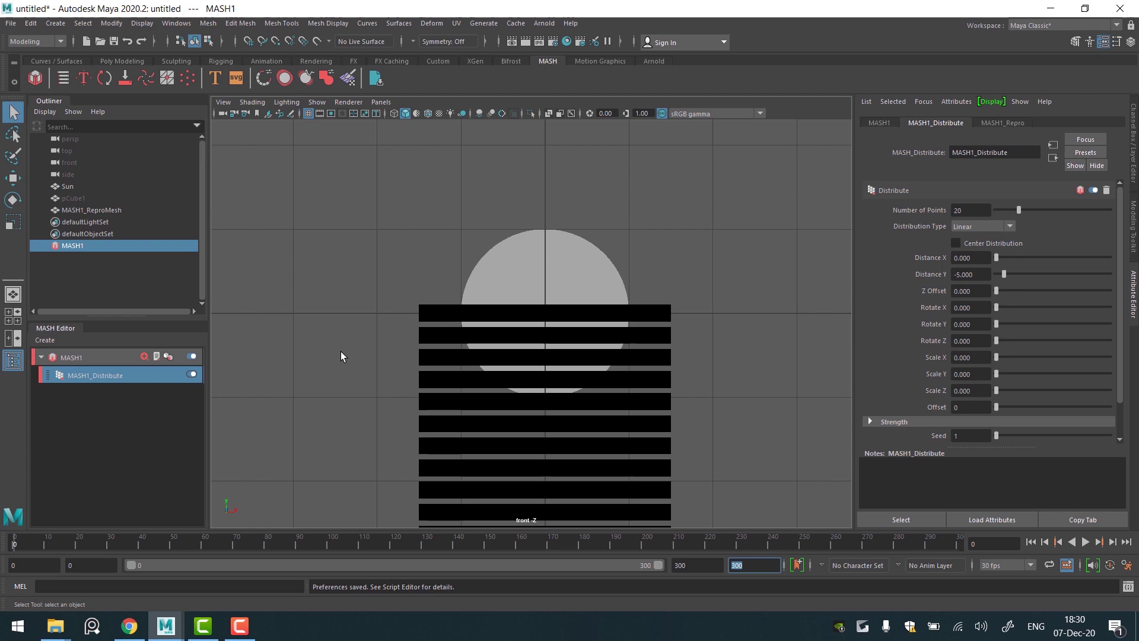
- Add a Transform node to MASH1 and key its Position Y at frame 0
left_click(143, 357)
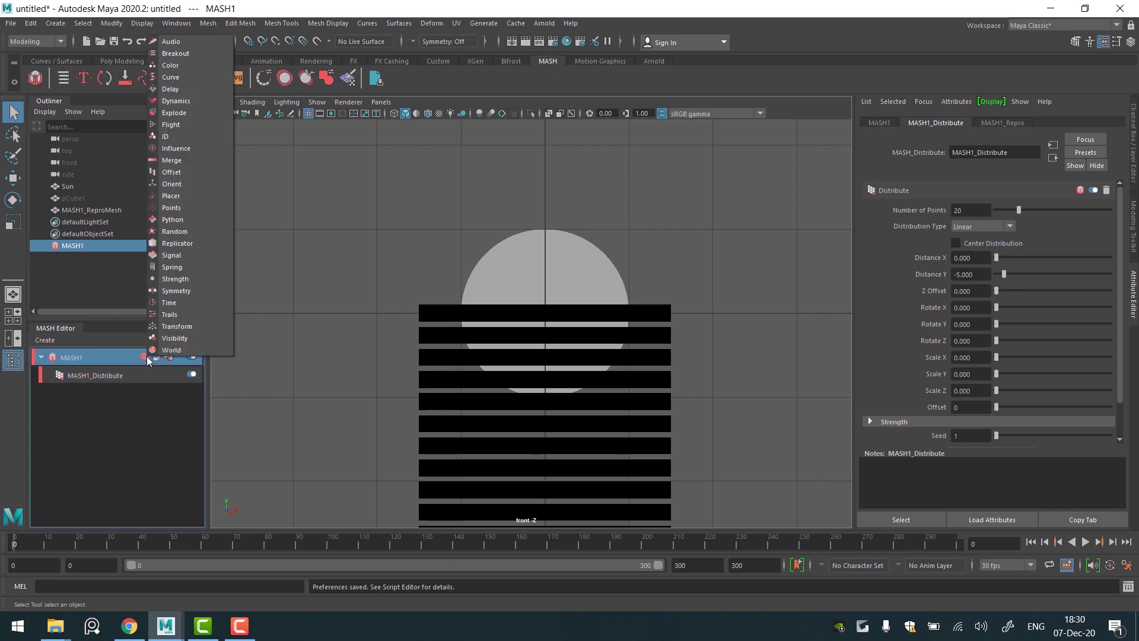
left_click(176, 328)
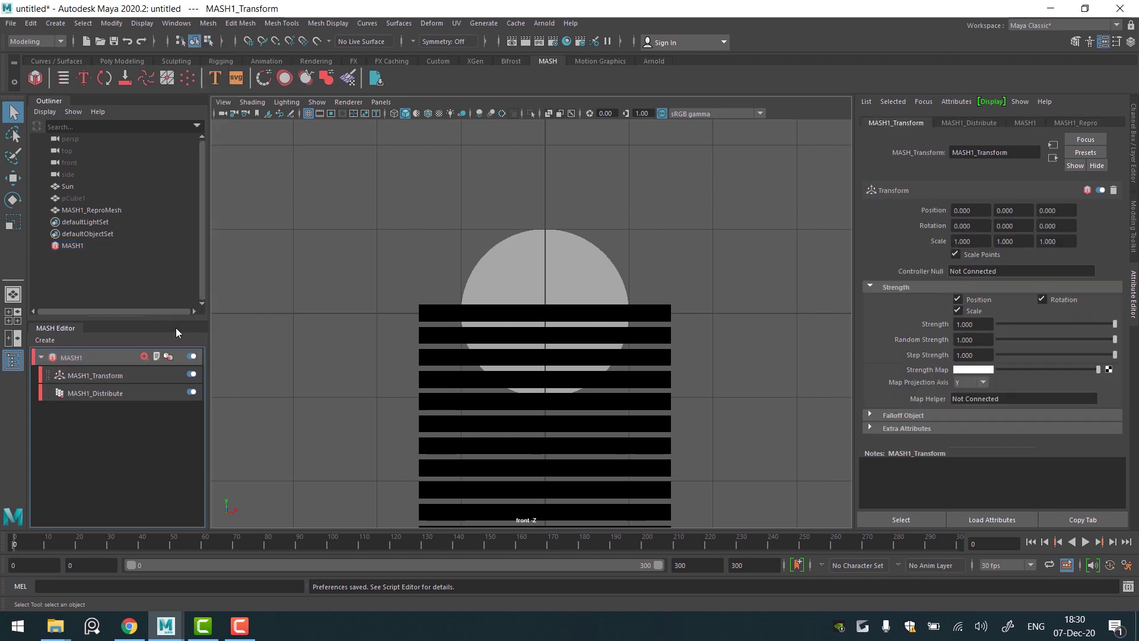
left_click(1012, 210)
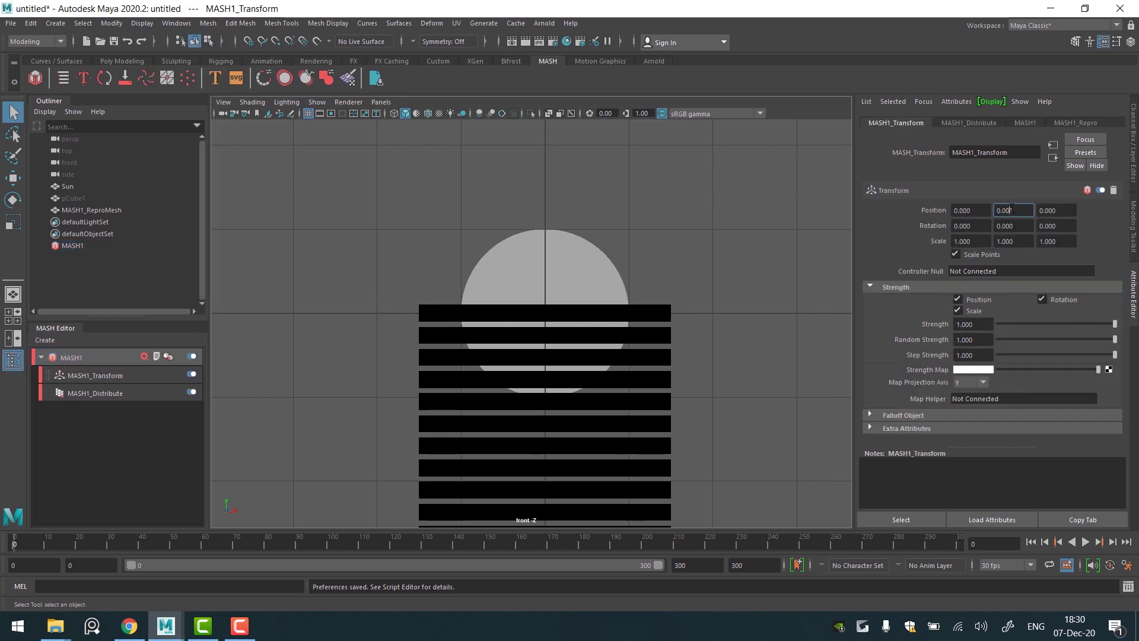
mouse_move(1010, 209)
left_mouse_down("ctrl")
mouse_move(1044, 209)
mouse_move(1012, 214)
left_mouse_up("ctrl")
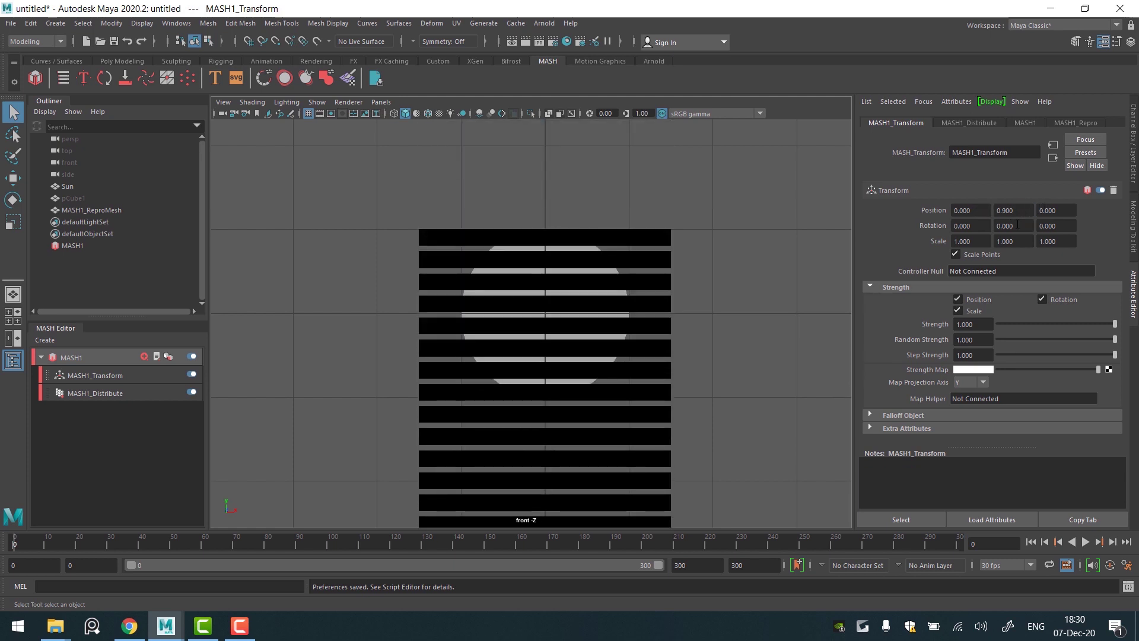
right_click(1019, 212)
left_click(1038, 234)
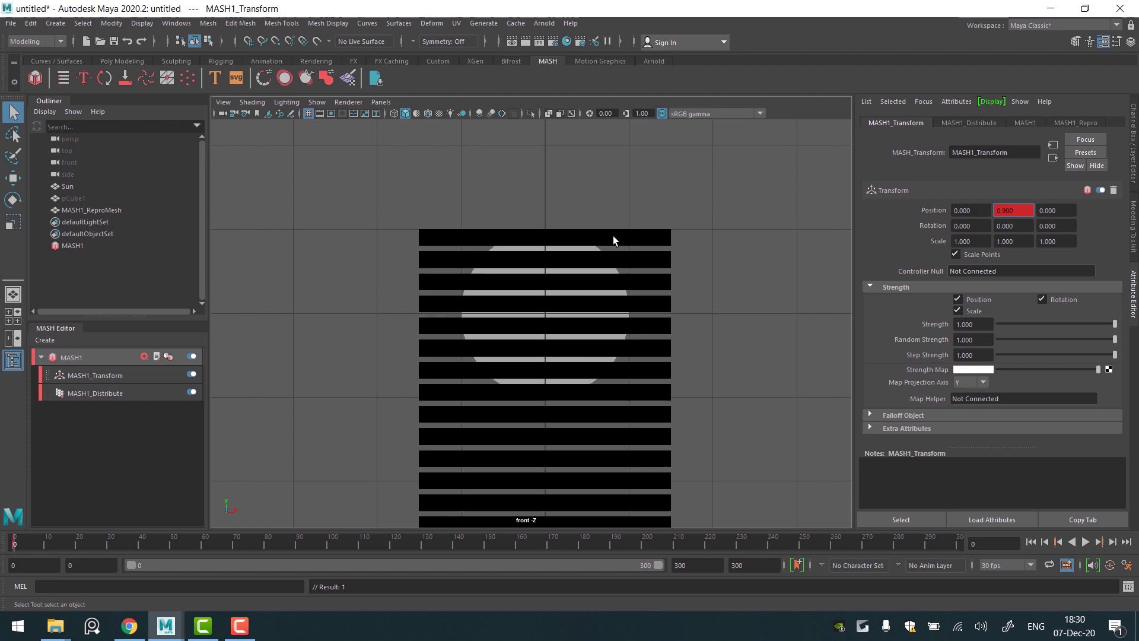
- Key a raised Position Y, then raise it to about 2.682 at frame 300
scroll(611, 241, "up", 5)
middle_click_drag(600, 237, 590, 272, "alt")
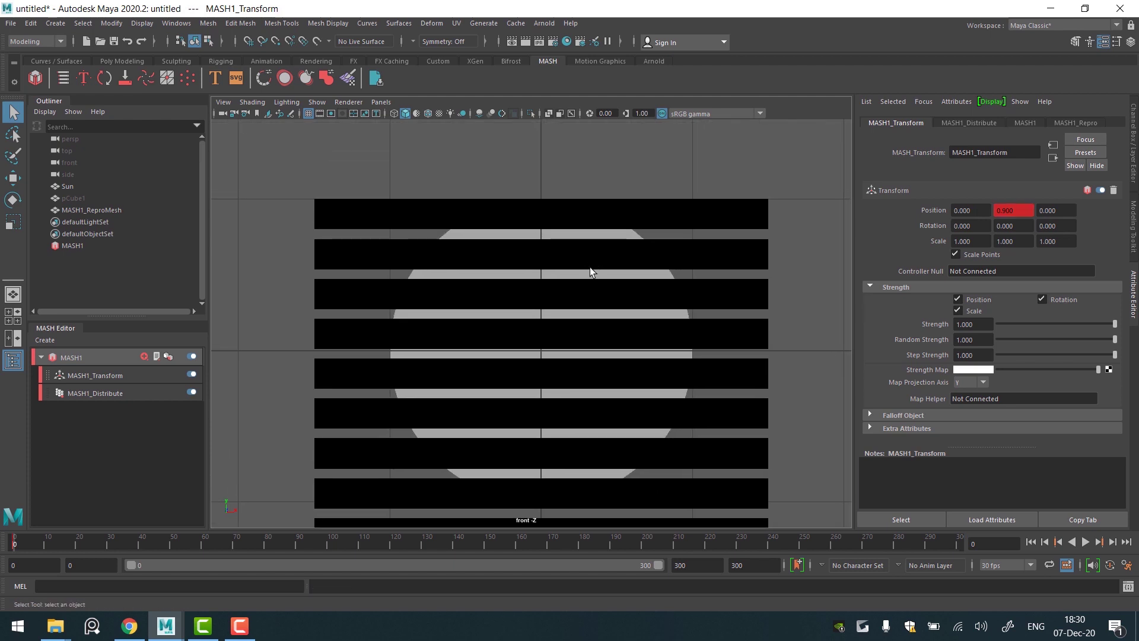
left_click_drag(1019, 208, 1021, 209, "ctrl")
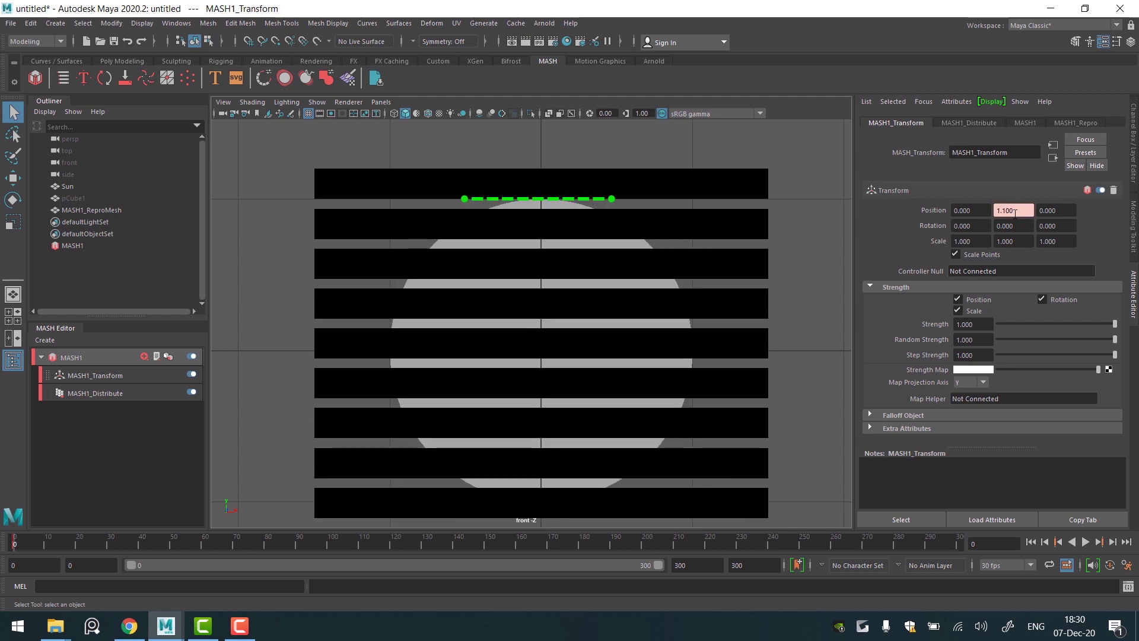
right_click(1015, 211)
left_click(1002, 232)
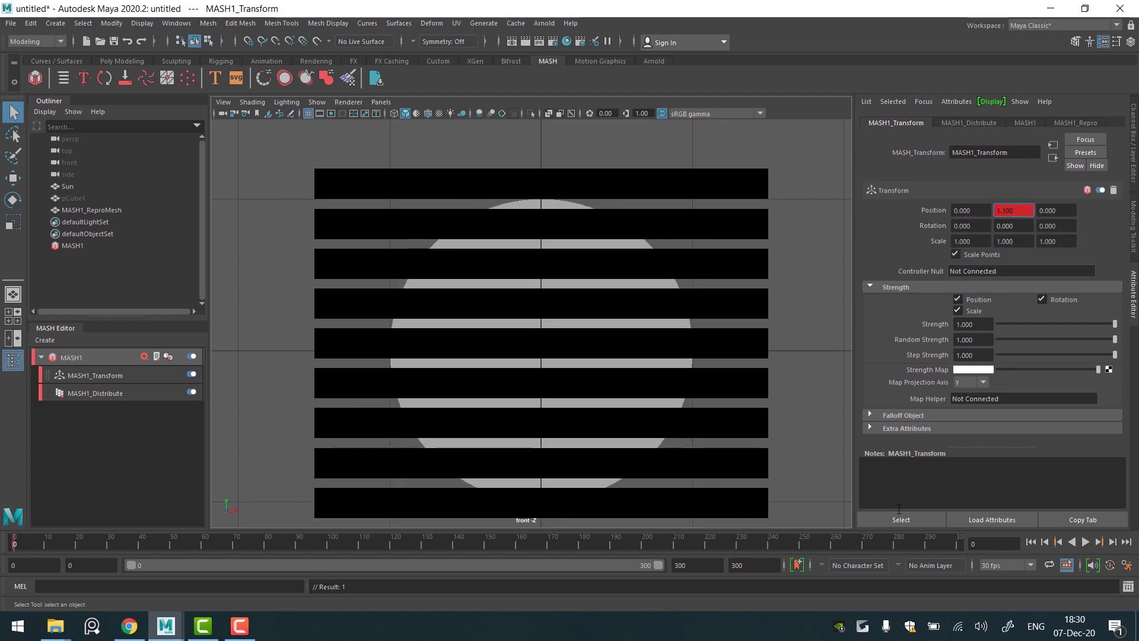
left_click(965, 544)
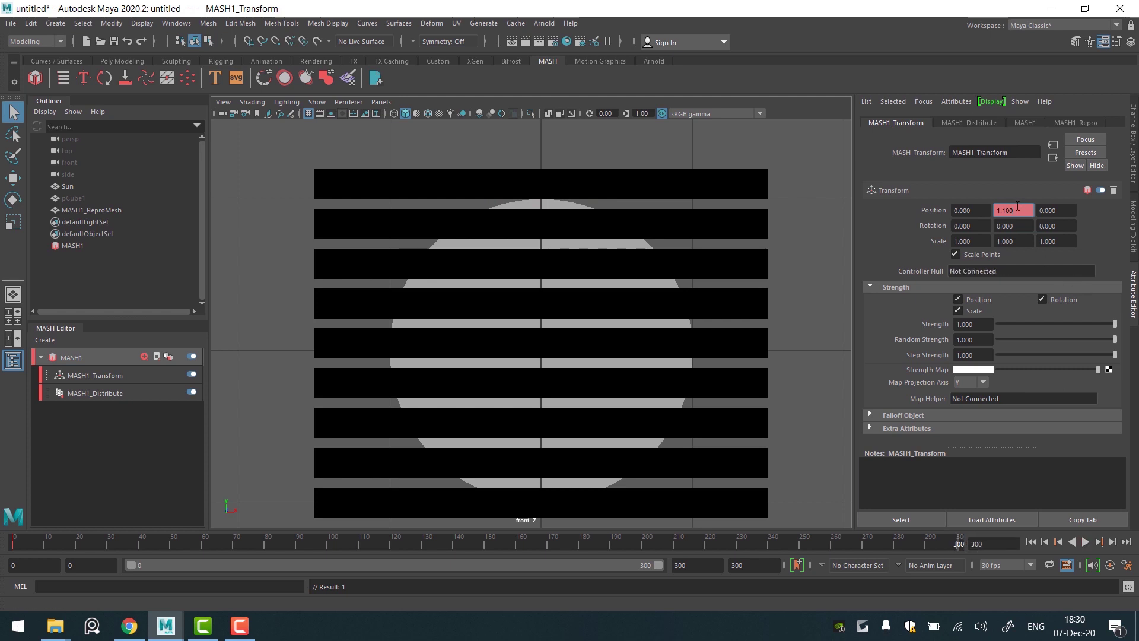
left_click_drag(1013, 211, 1000, 229, "ctrl")
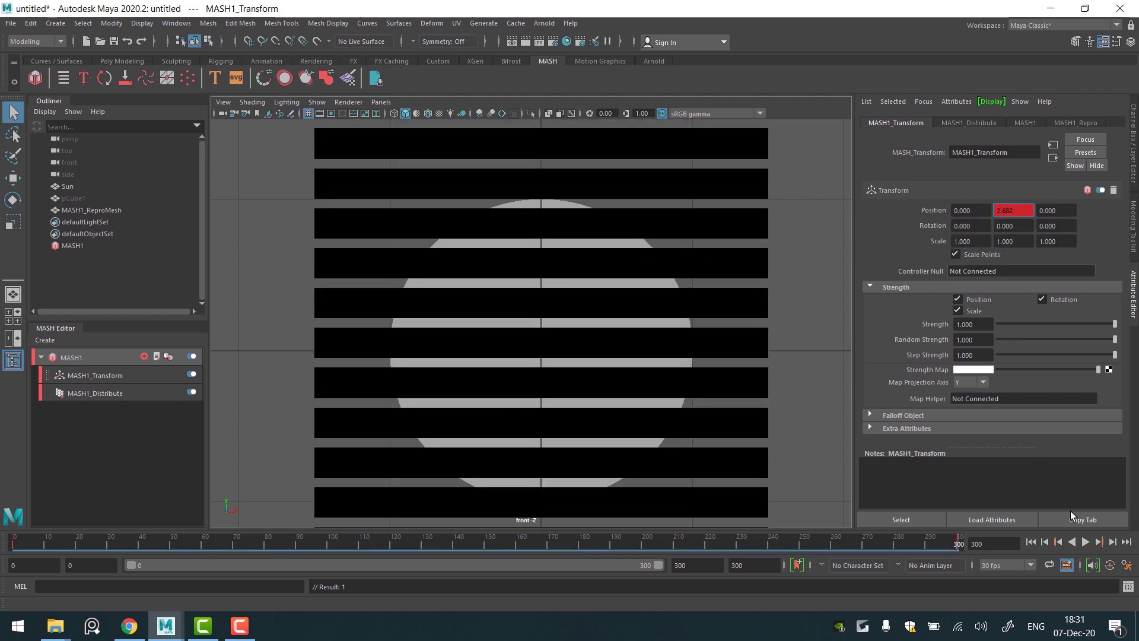
- Play the animation and stop around frame 266 to check the rising bars
left_click(1085, 542)
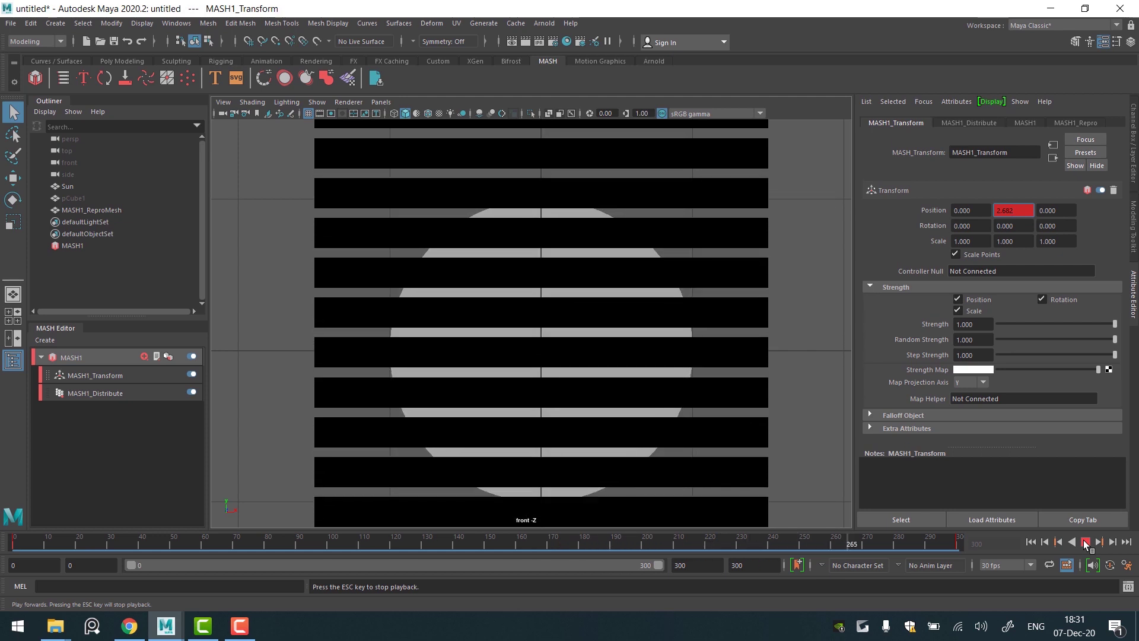
left_click(1086, 542)
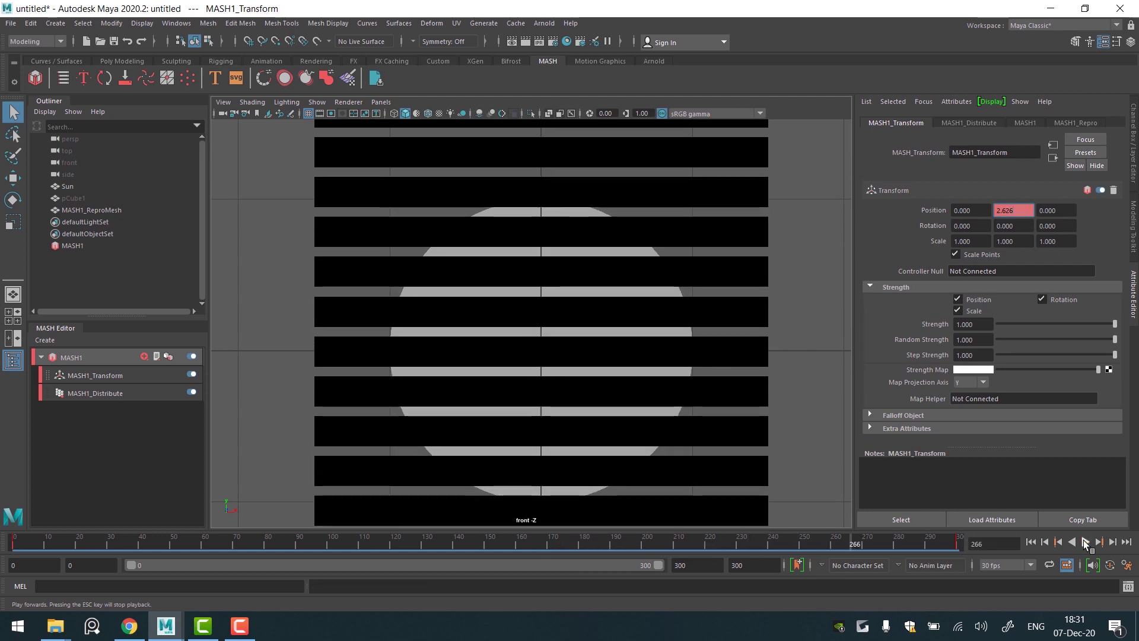
- Make the Position Y curve's keys linear in the Graph Editor, then play back
left_click(169, 25)
mouse_move(207, 89)
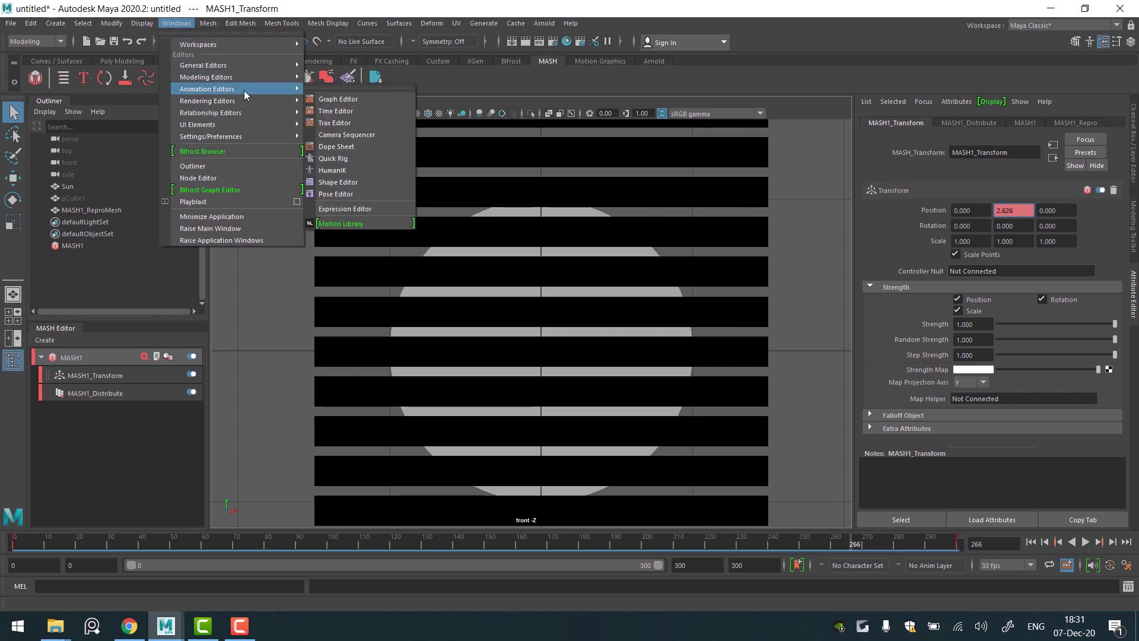
left_click(344, 101)
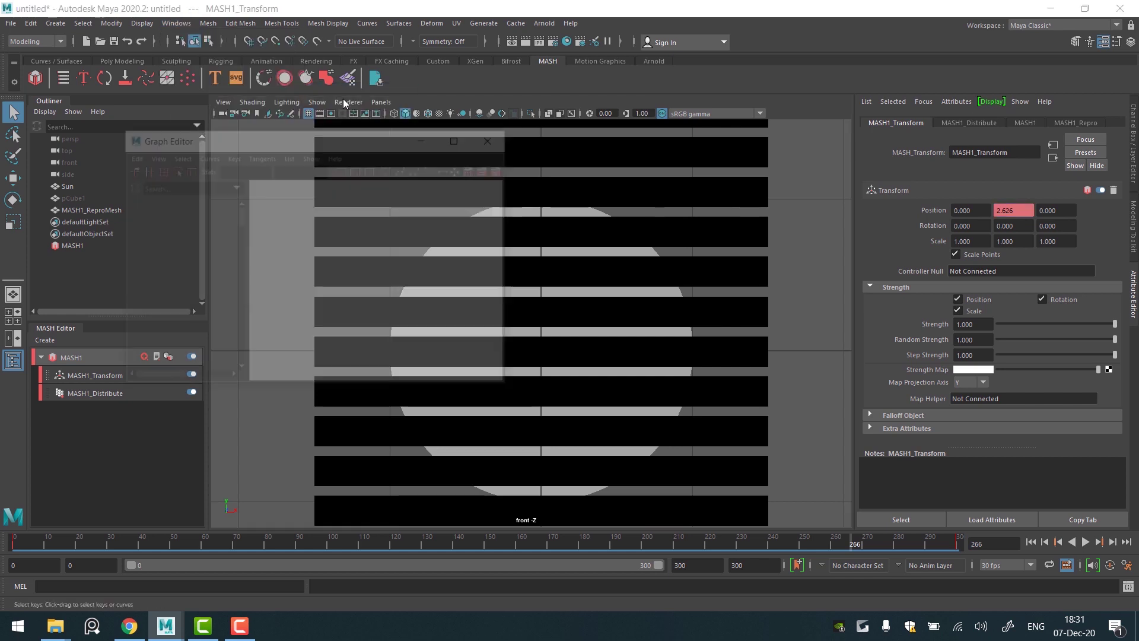
left_click_drag(500, 223, 264, 363)
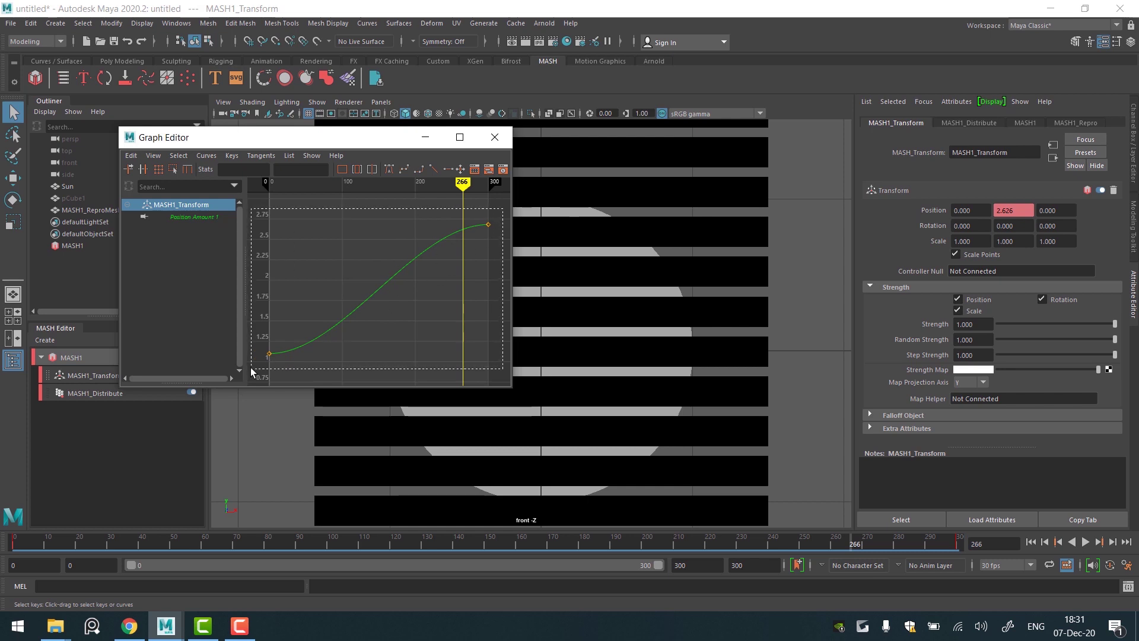
left_click(435, 169)
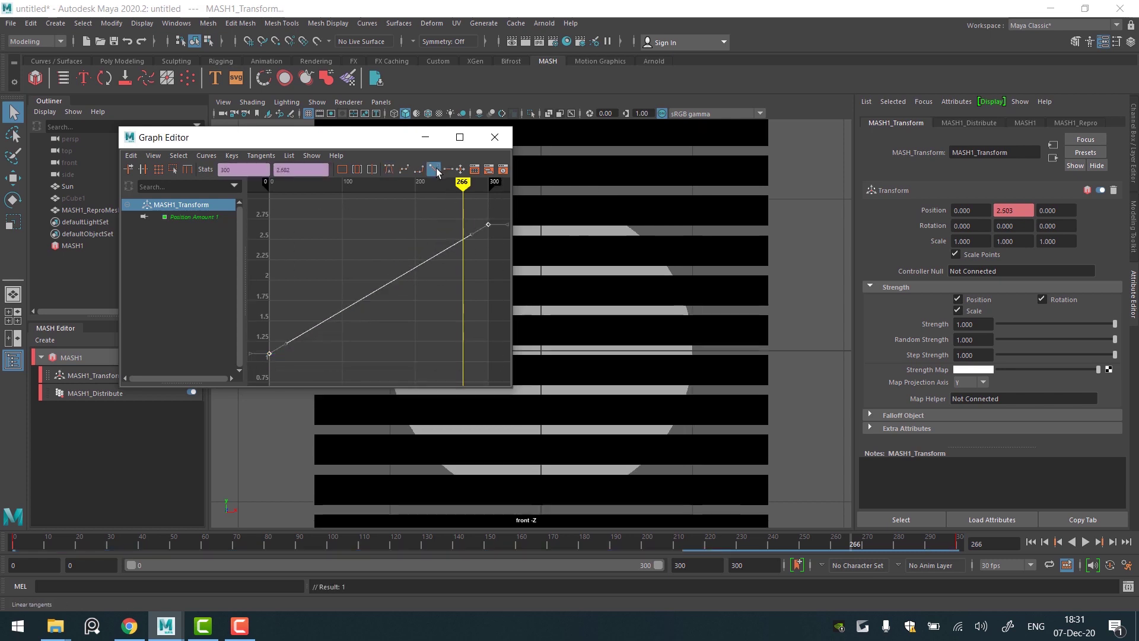
left_click(494, 138)
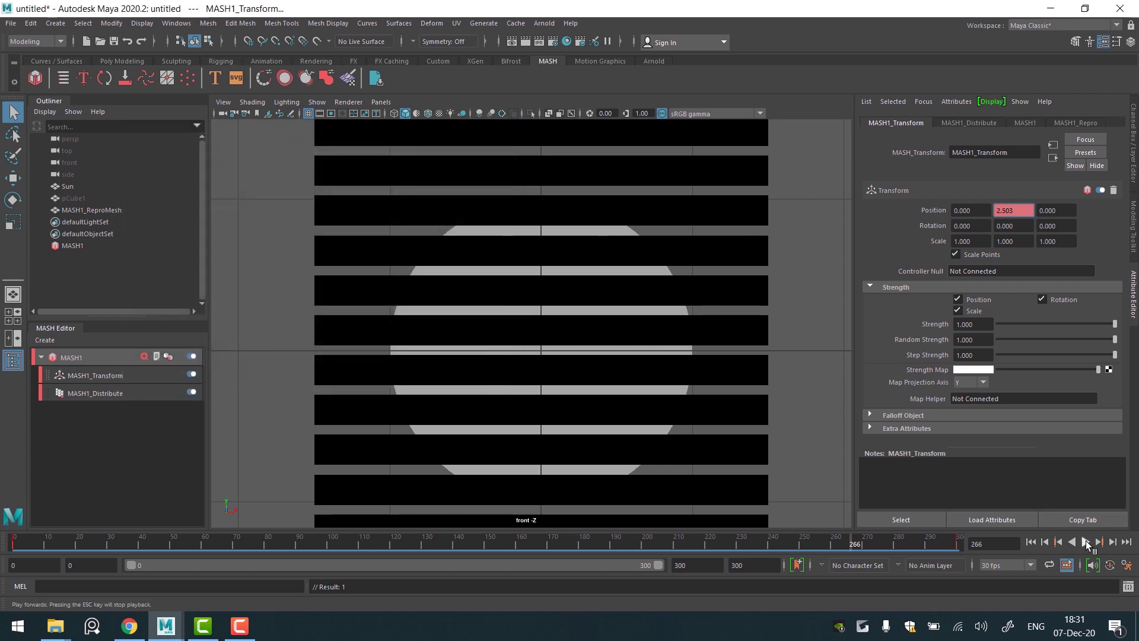
left_click(1087, 542)
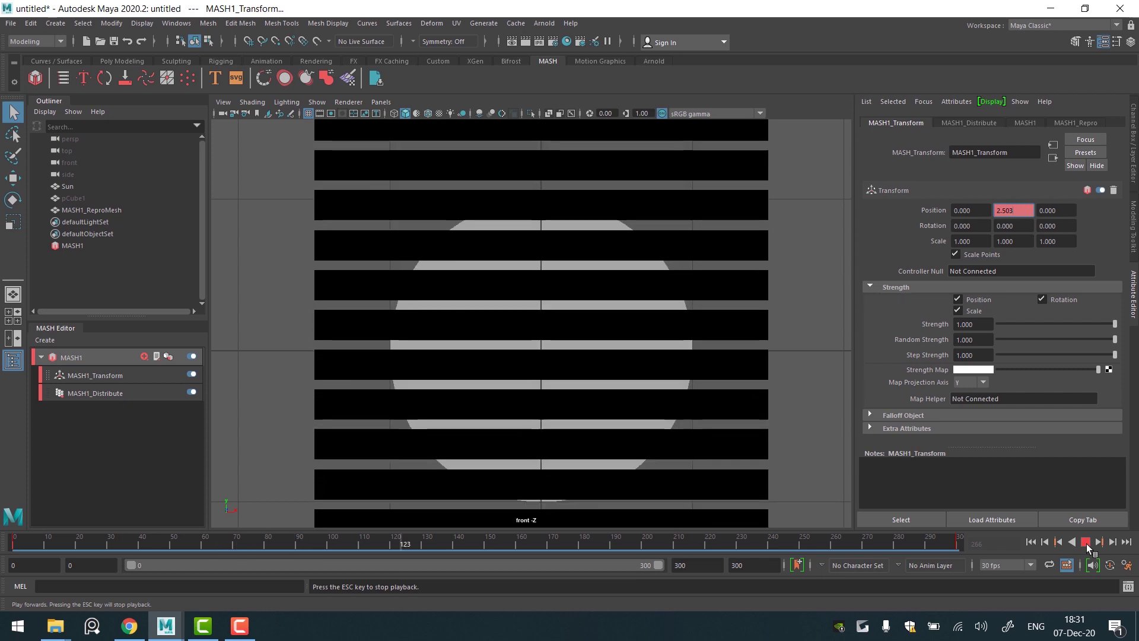
- At frame 300, key MASH1_Transform Position Y at 4 and play back the moving bars
left_click(1086, 543)
left_click(960, 544)
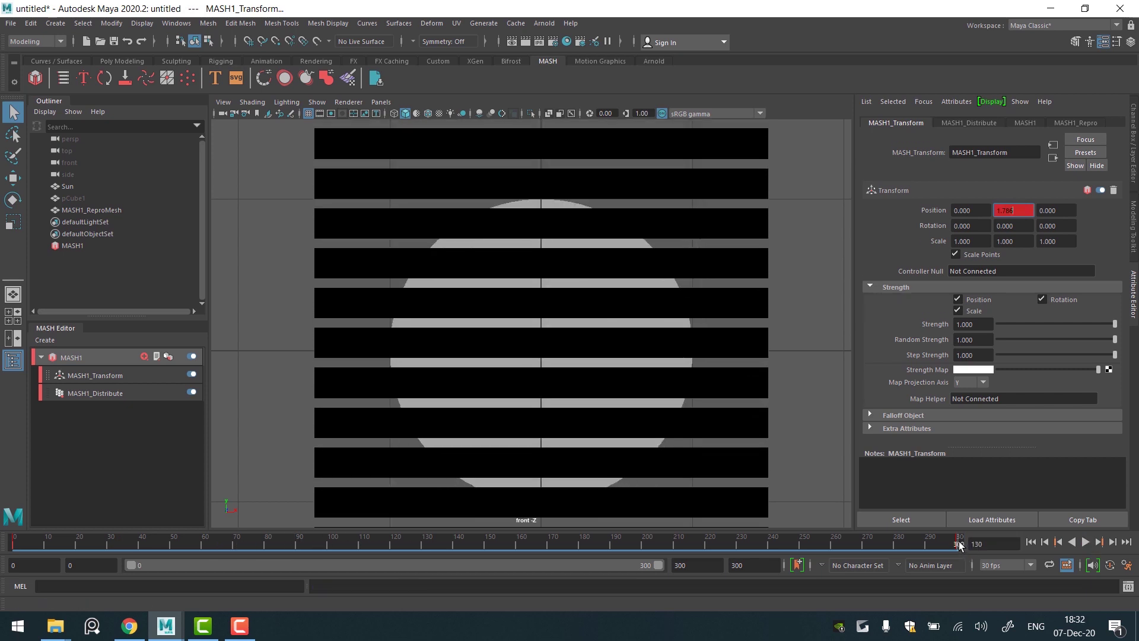
double_click(1009, 211)
type("4")
key("Return")
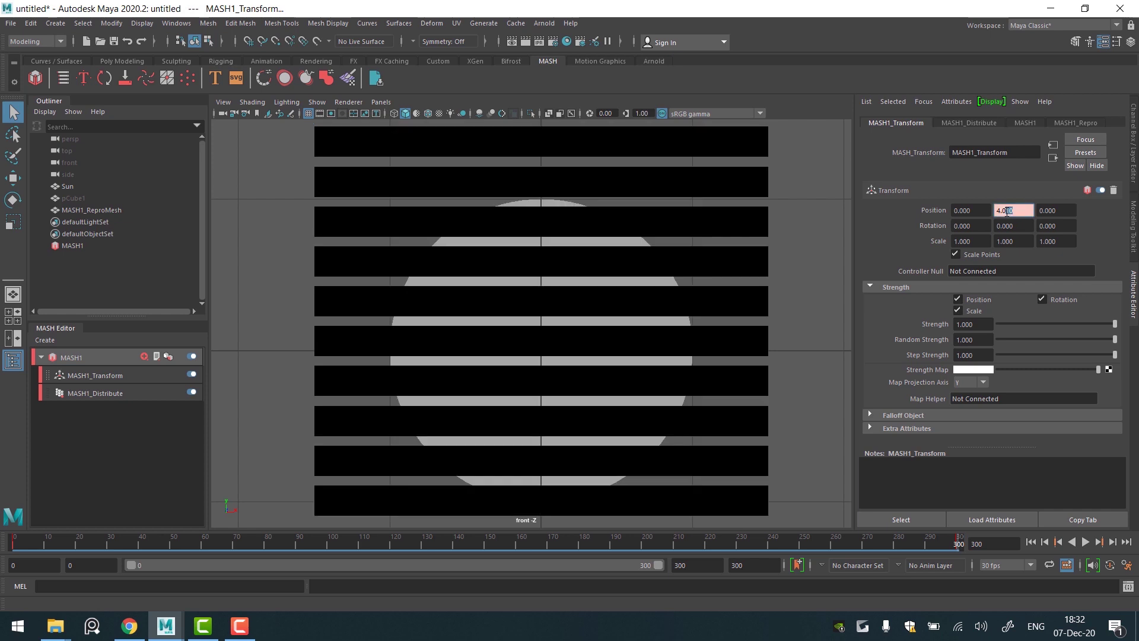
key("Return")
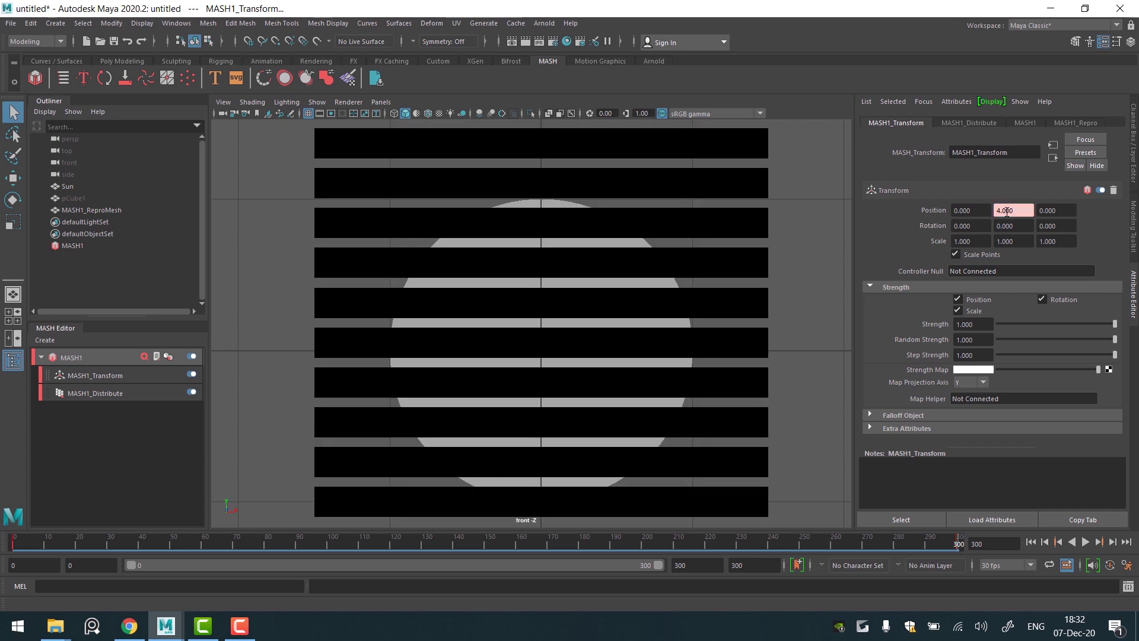
right_click(1007, 212)
left_click(1010, 229)
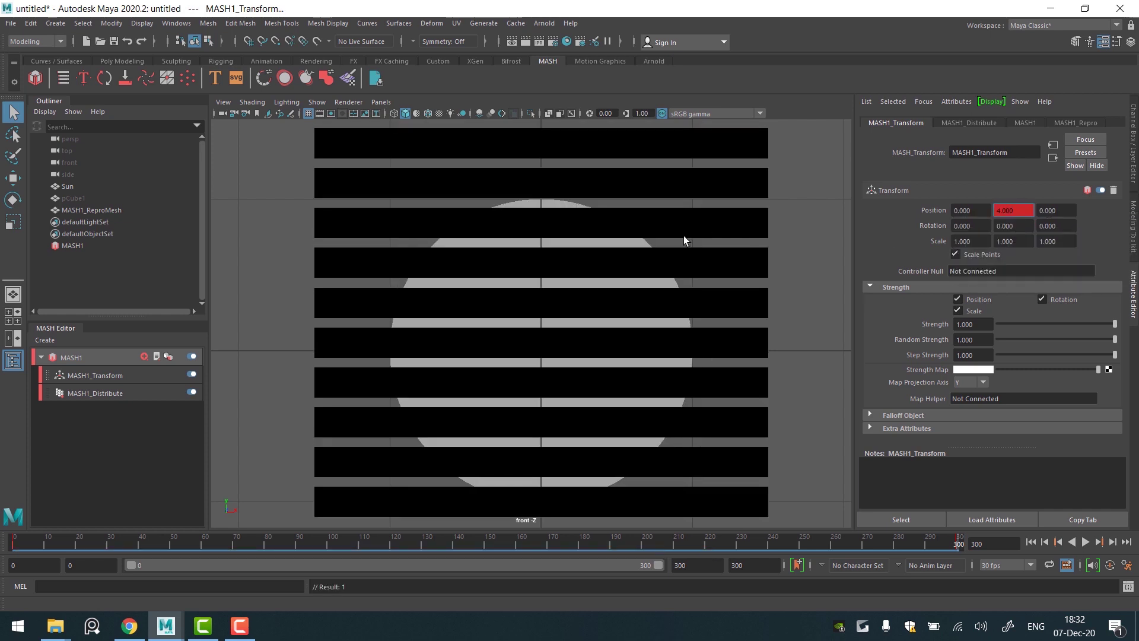
left_click(1085, 542)
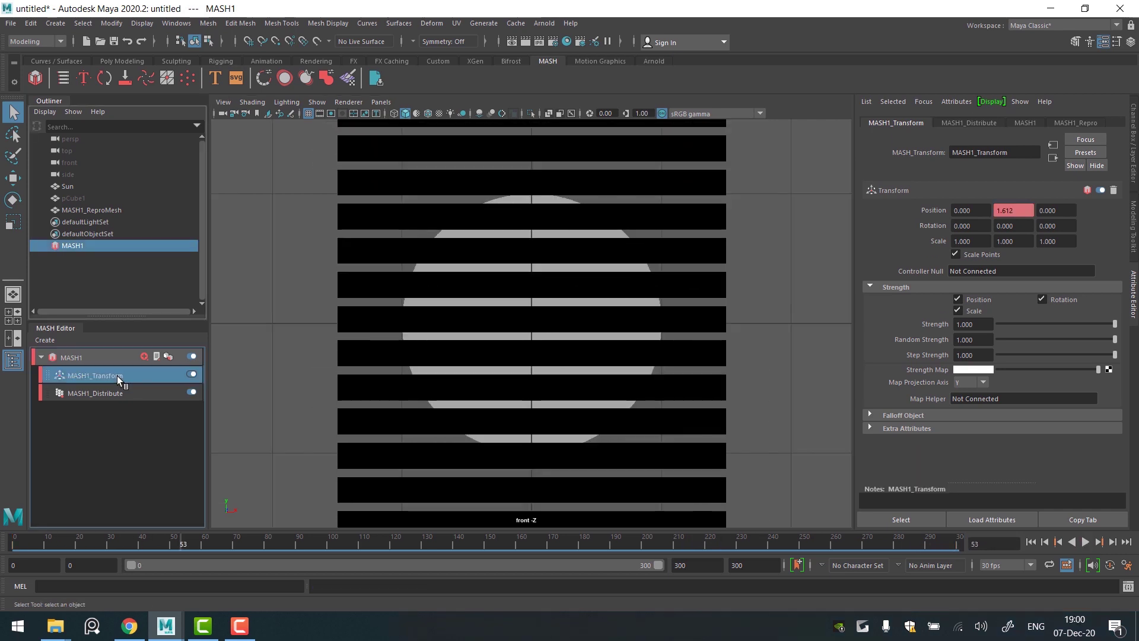
- Turn pCube1's lambert2 colour from black to mid grey and switch off the viewport grid
left_click(79, 199)
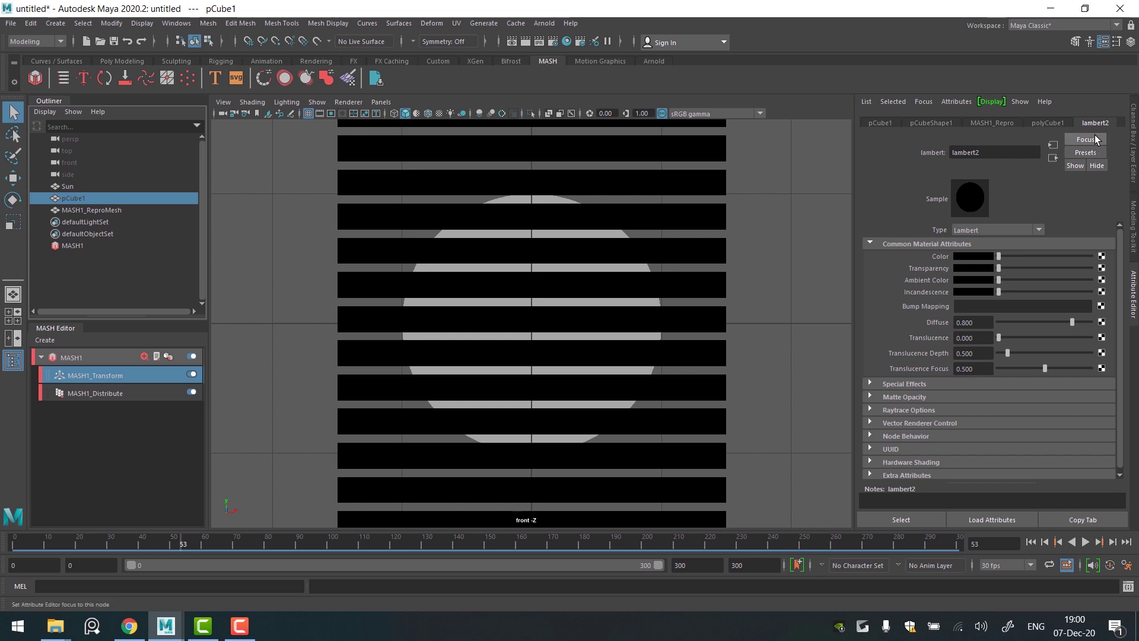
left_click_drag(998, 256, 1011, 253)
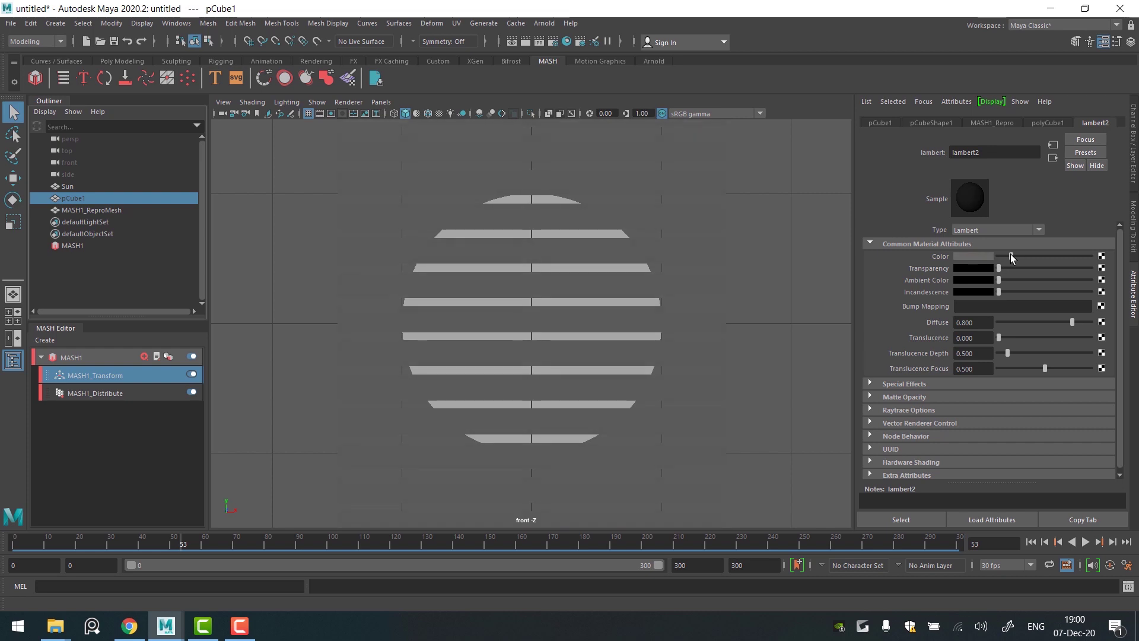
left_click(311, 103)
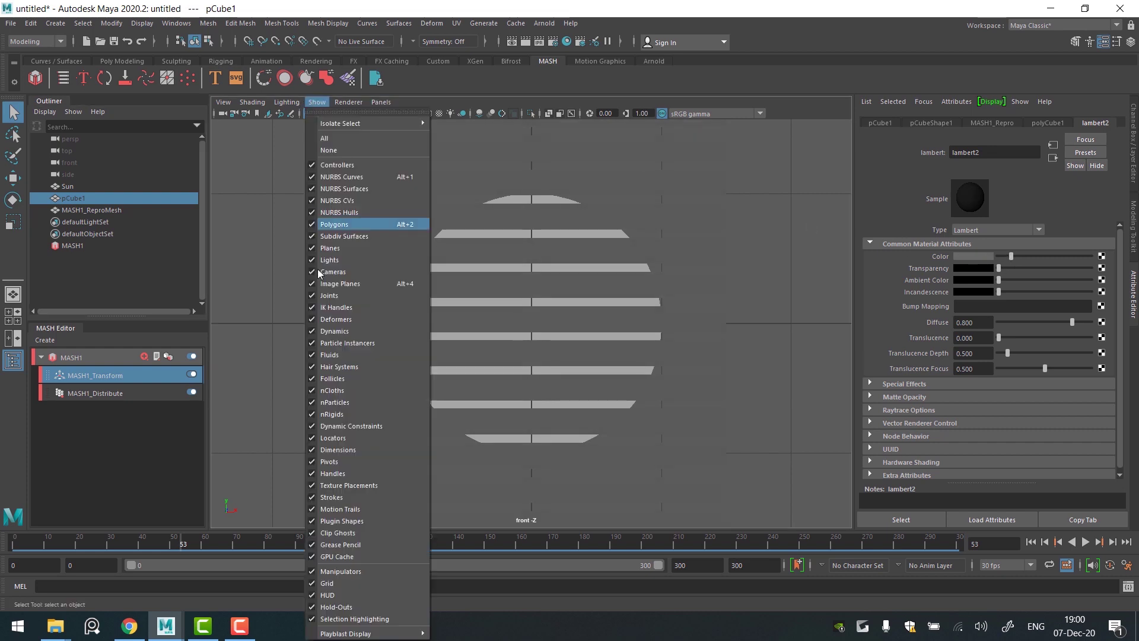
left_click(313, 582)
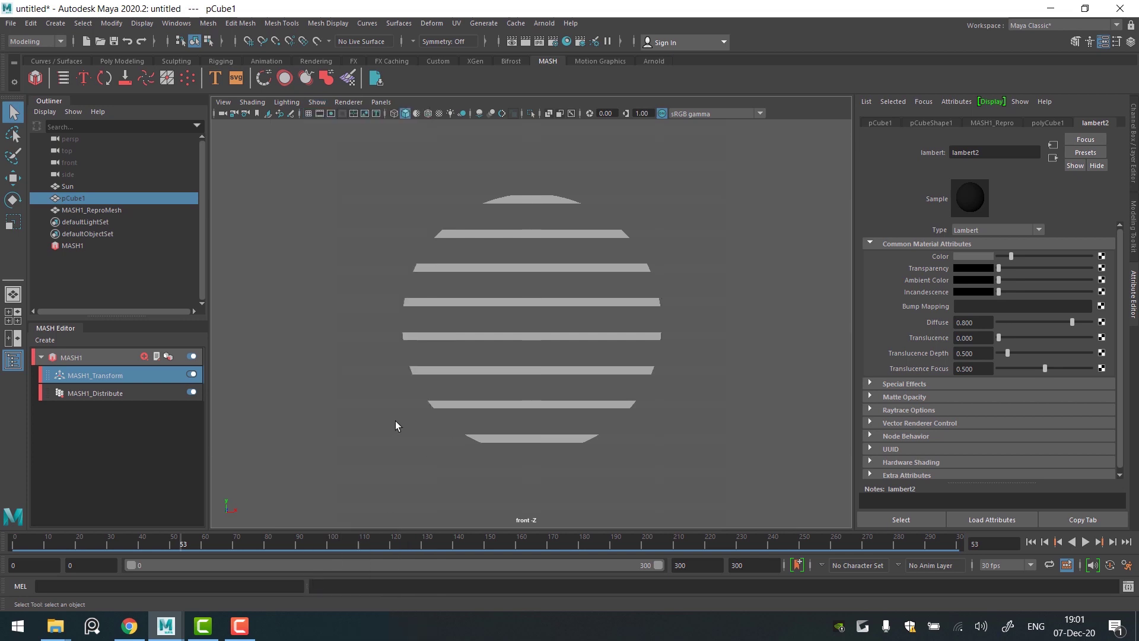
- Add an Offset node to the MASH1 network and select MASH1_Offset
left_click(144, 357)
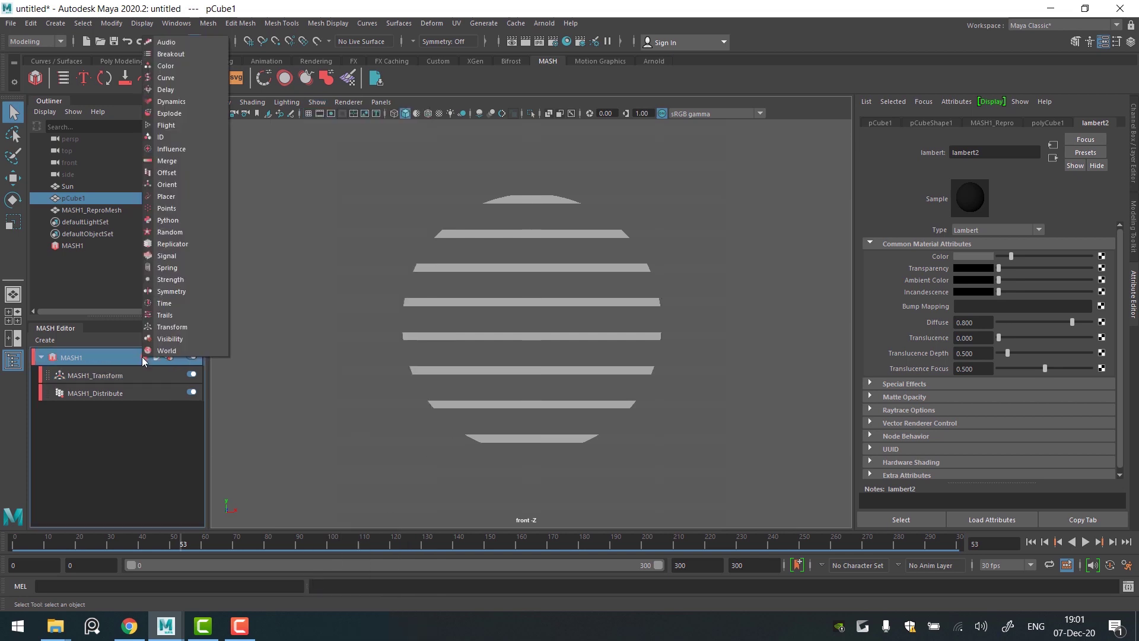
left_click(165, 172)
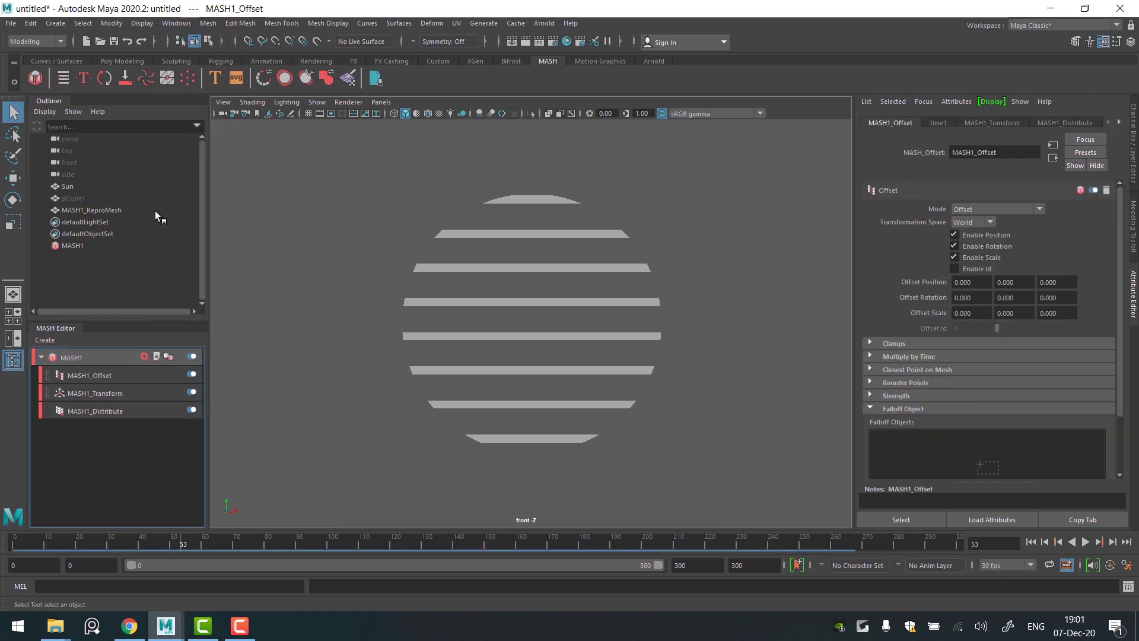
left_click(113, 373)
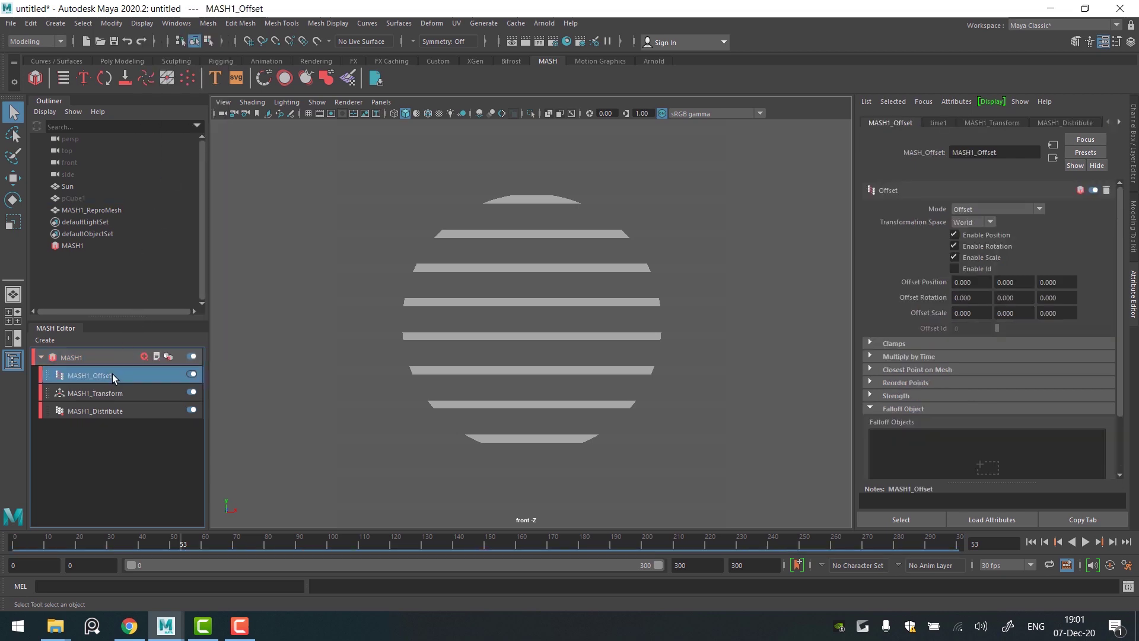
- Set MASH1_Offset to Local transformation space, disable rotation, and give Offset Scale Y -1
left_click(989, 223)
left_click(971, 249)
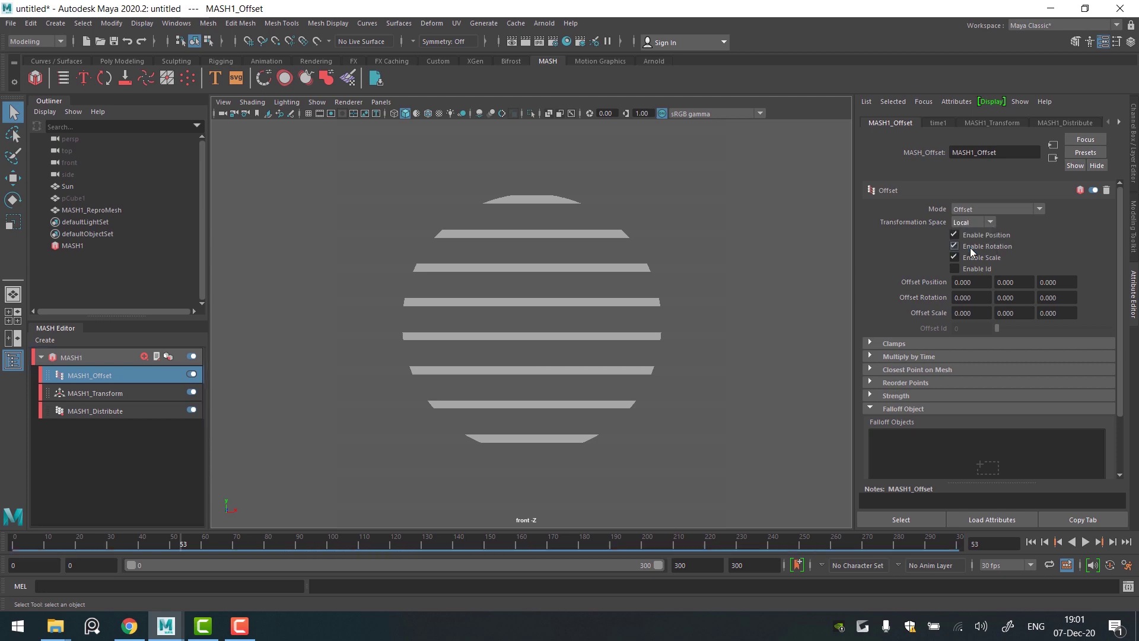
left_click(955, 247)
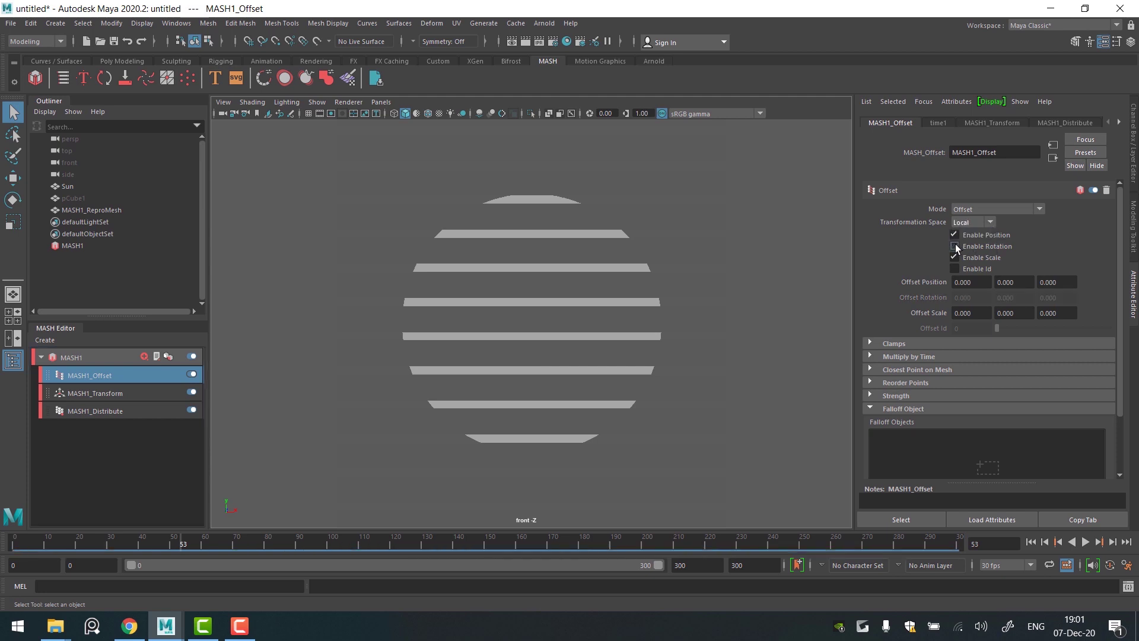
left_click(1022, 313)
type("-1")
key("Return")
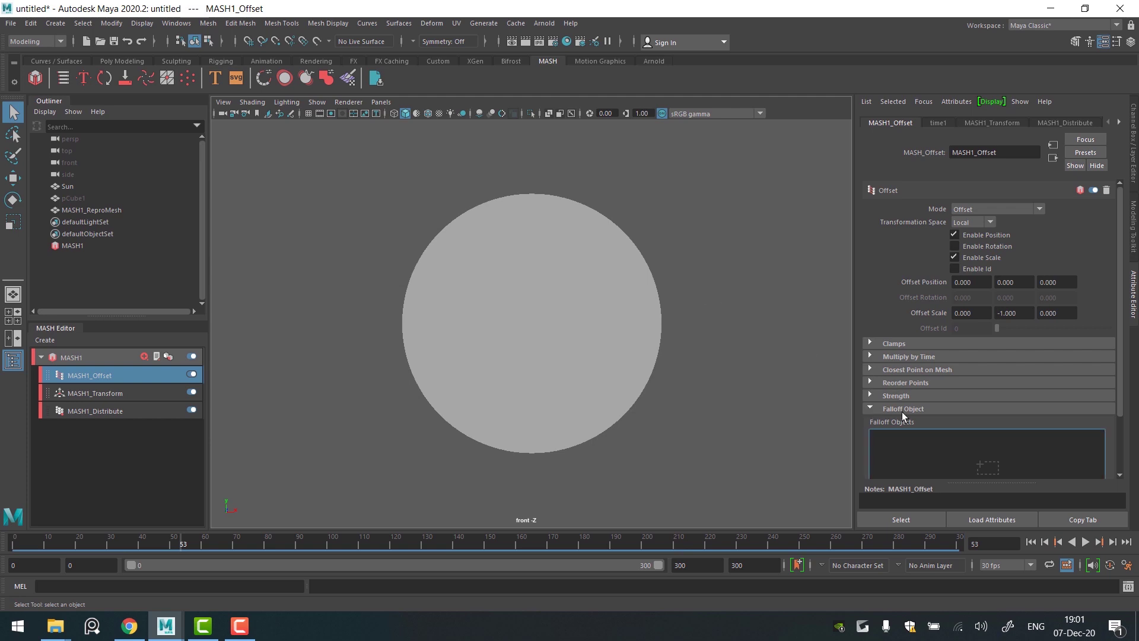
scroll(902, 412, "down", 2)
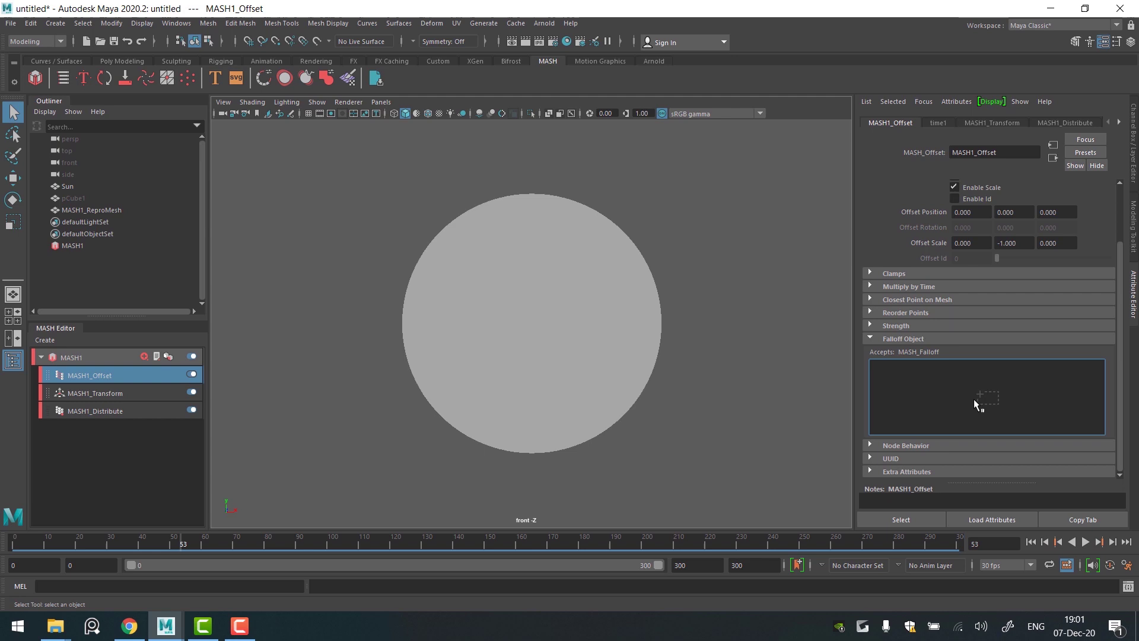
- Create a falloff for MASH1_Offset and set its Inner Zone to 0
right_click(1009, 408)
left_click(1012, 414)
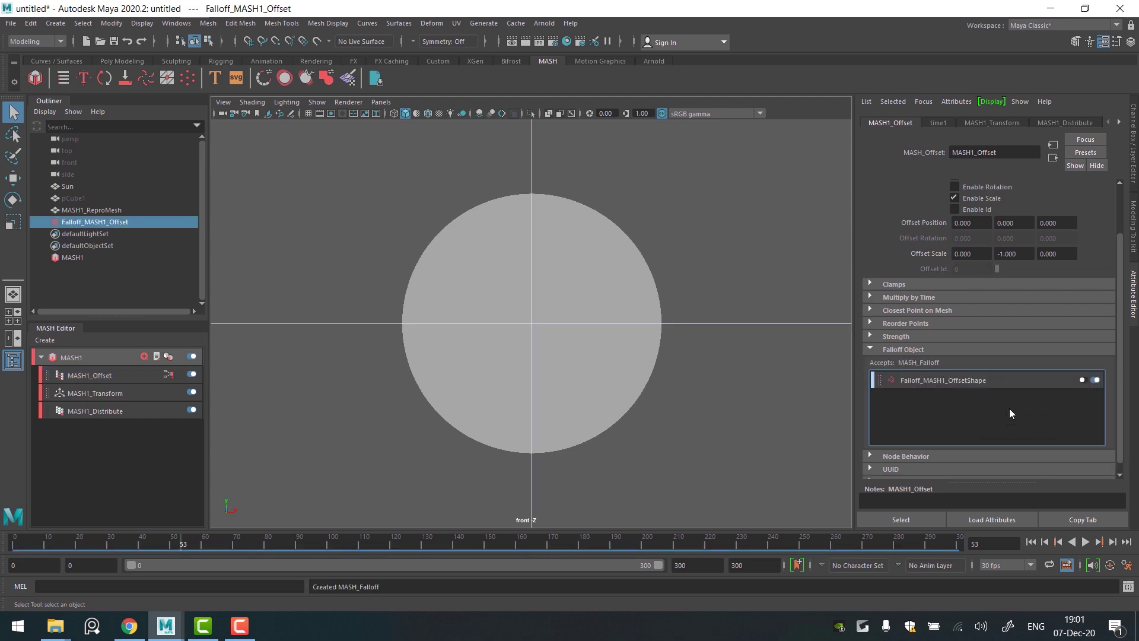
left_click(990, 380)
scroll(629, 339, "down", 5)
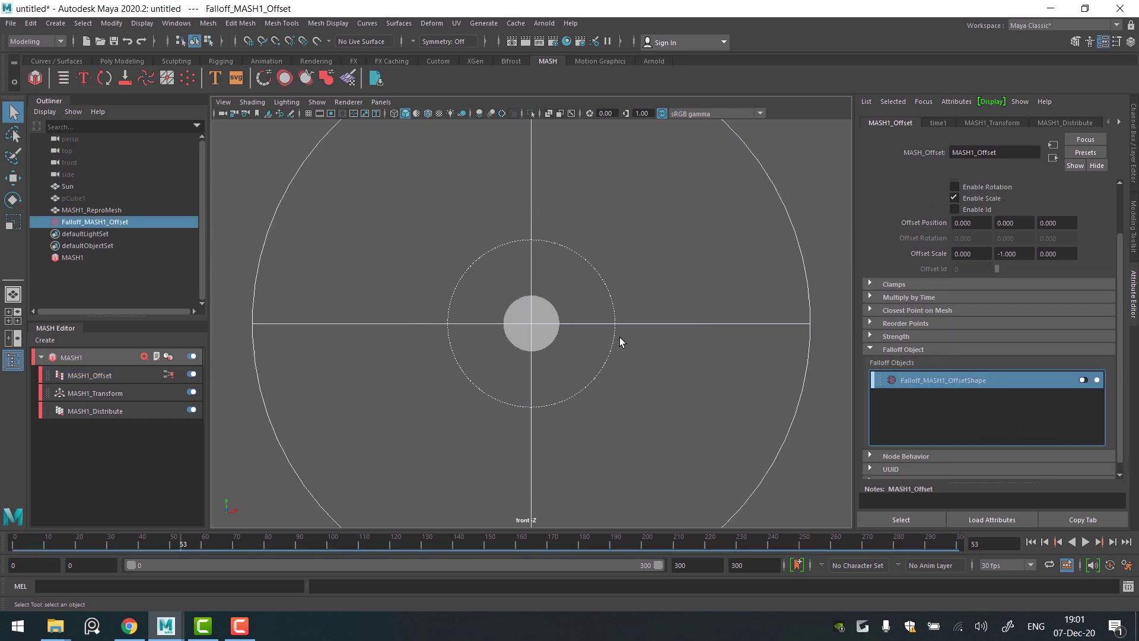
scroll(619, 342, "up", 1)
scroll(620, 338, "down", 1)
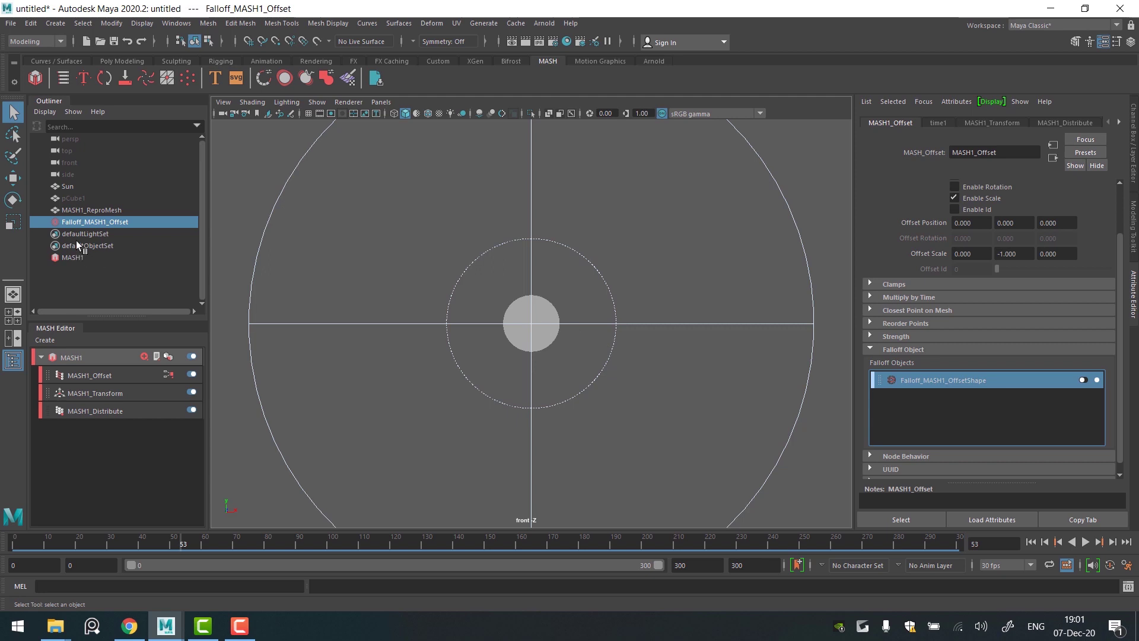
left_click(89, 222)
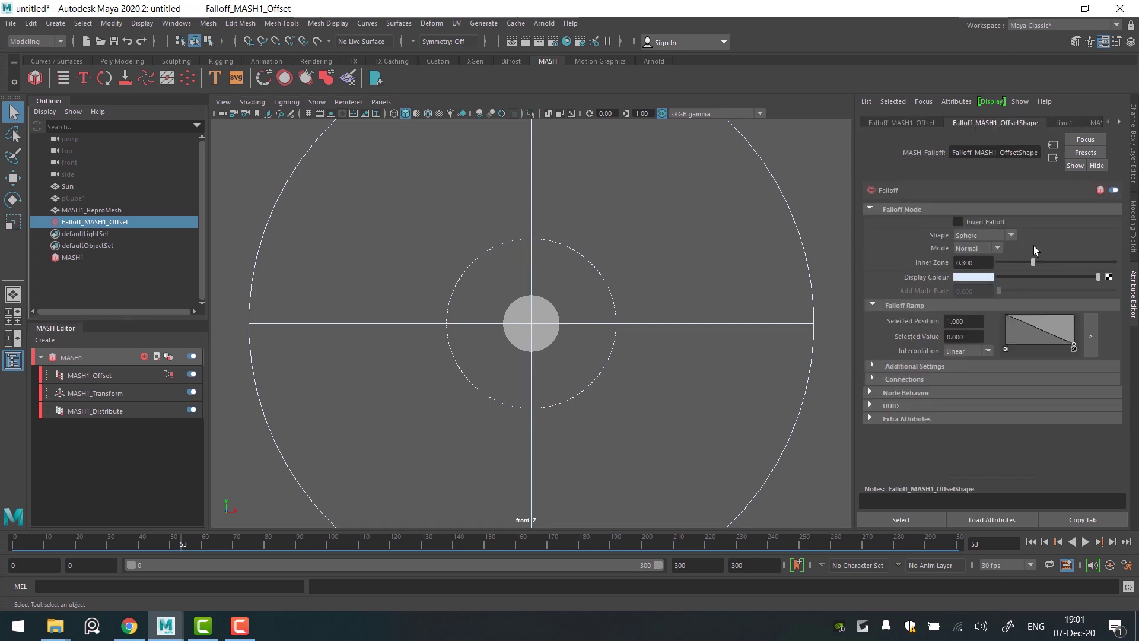
left_click_drag(1034, 261, 982, 264)
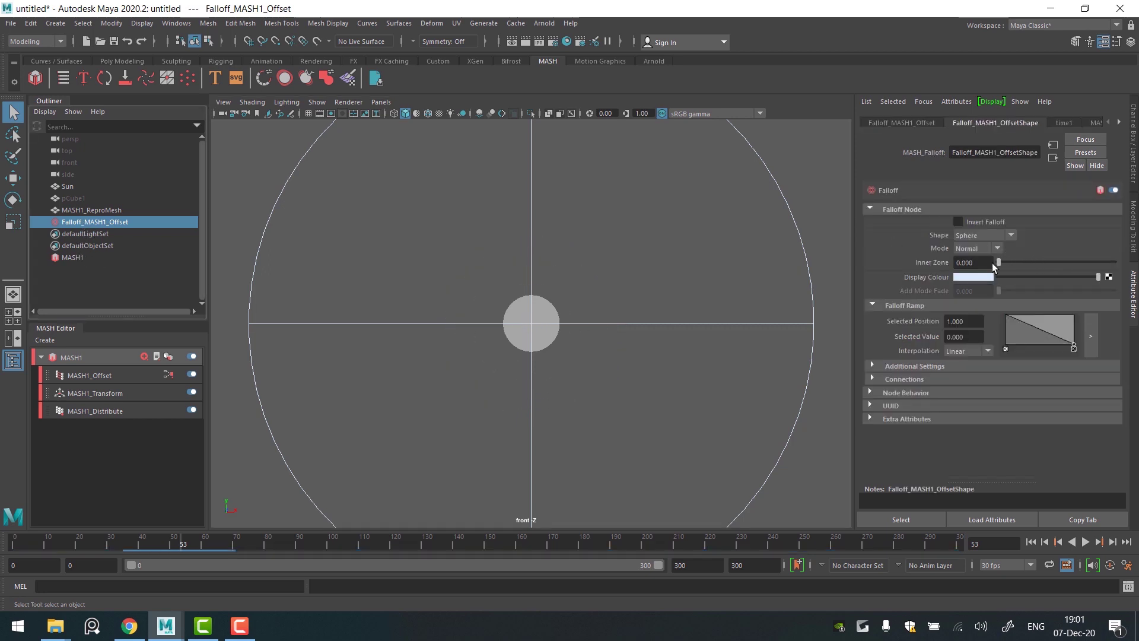
- Scale up and raise the falloff sphere over the disc, then scrub back to the start
key("r")
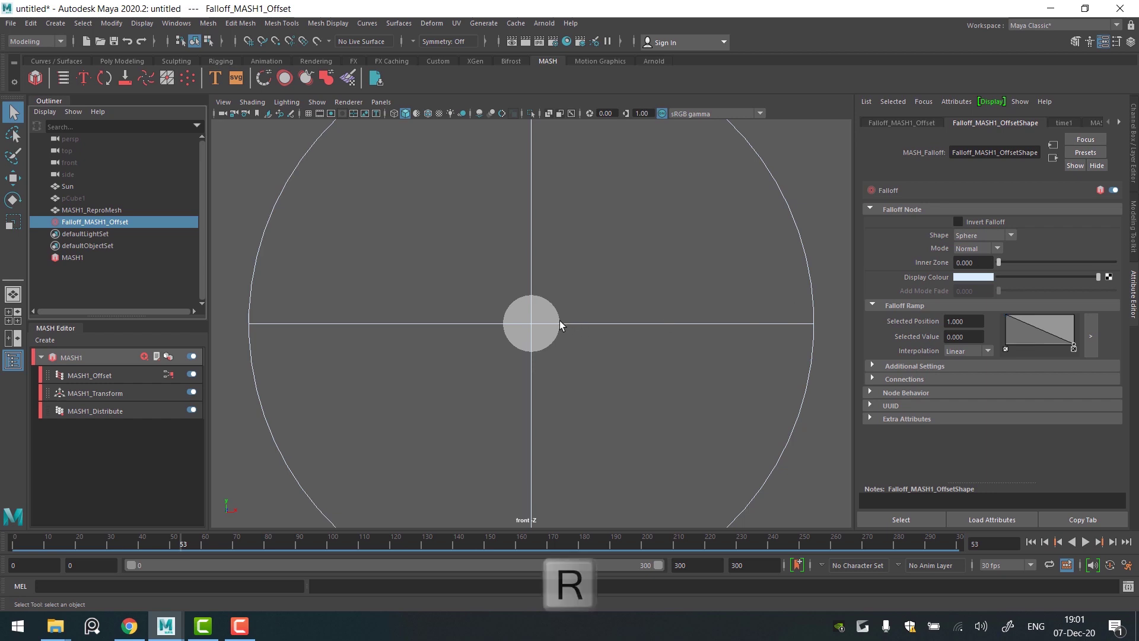
left_click_drag(529, 325, 485, 336)
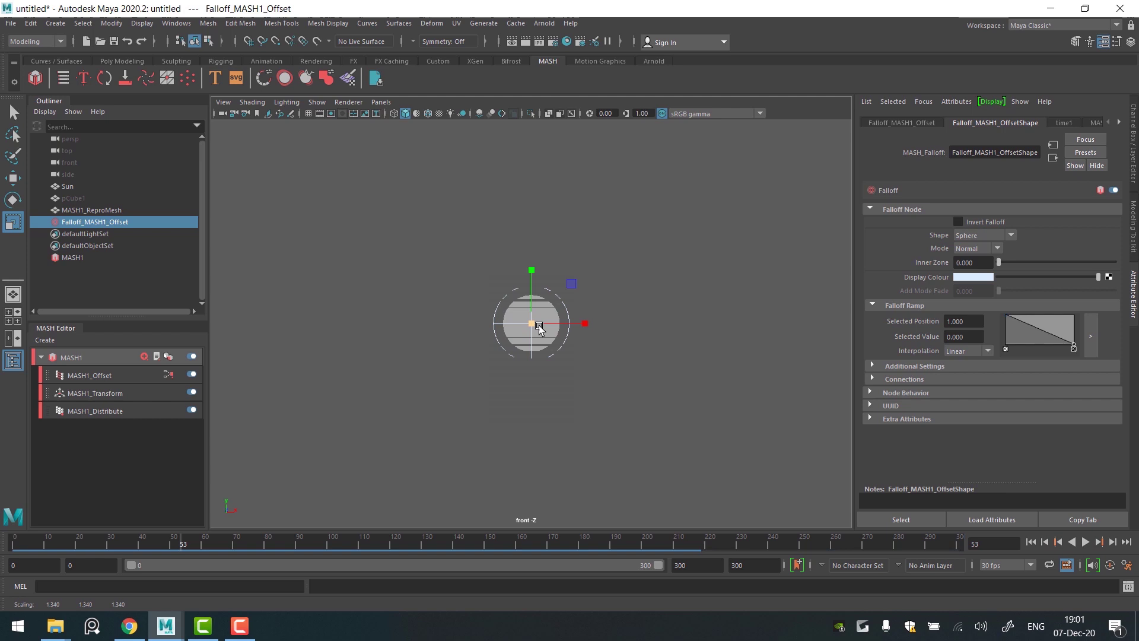
scroll(534, 326, "up", 5)
key("w")
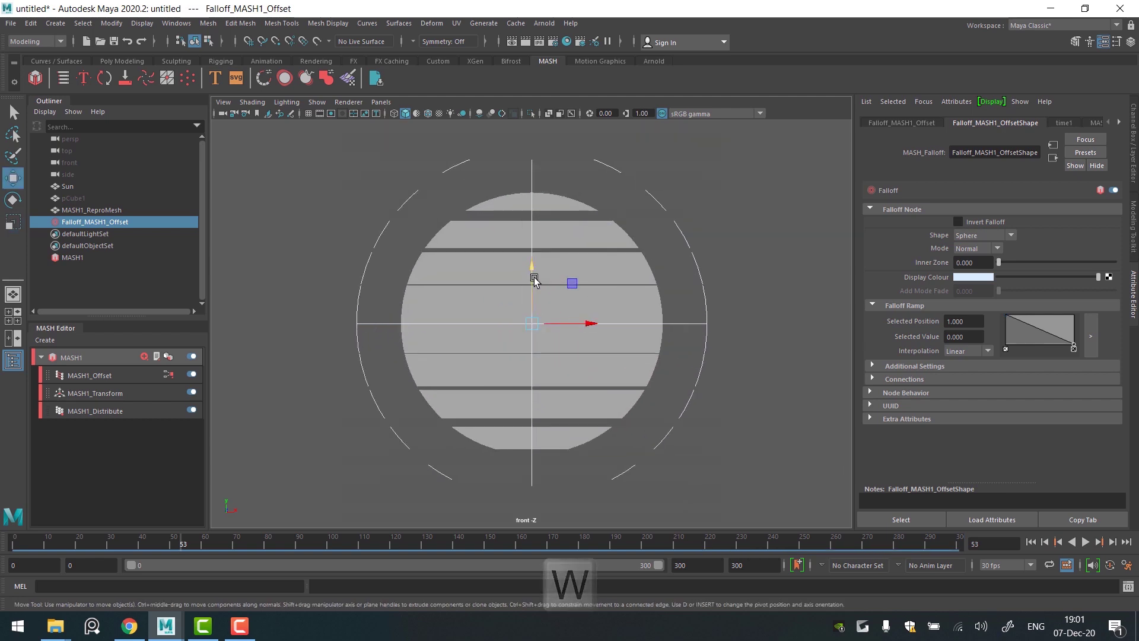
left_click_drag(532, 272, 539, 197)
key("r")
left_click_drag(532, 239, 534, 203)
key("w")
key("r")
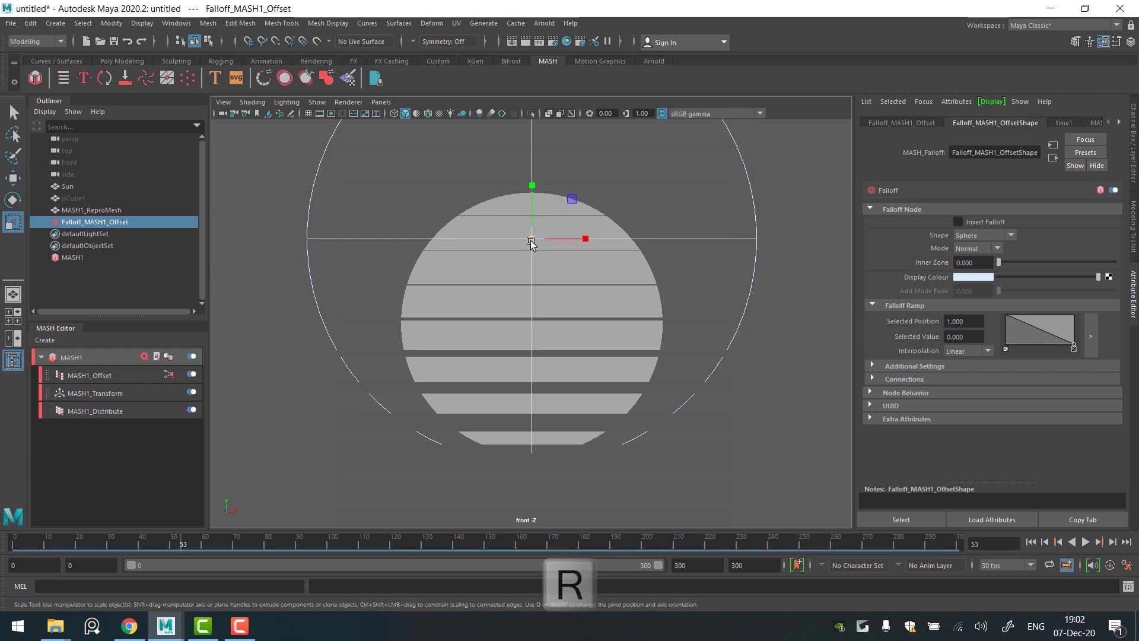
left_click_drag(532, 243, 532, 244)
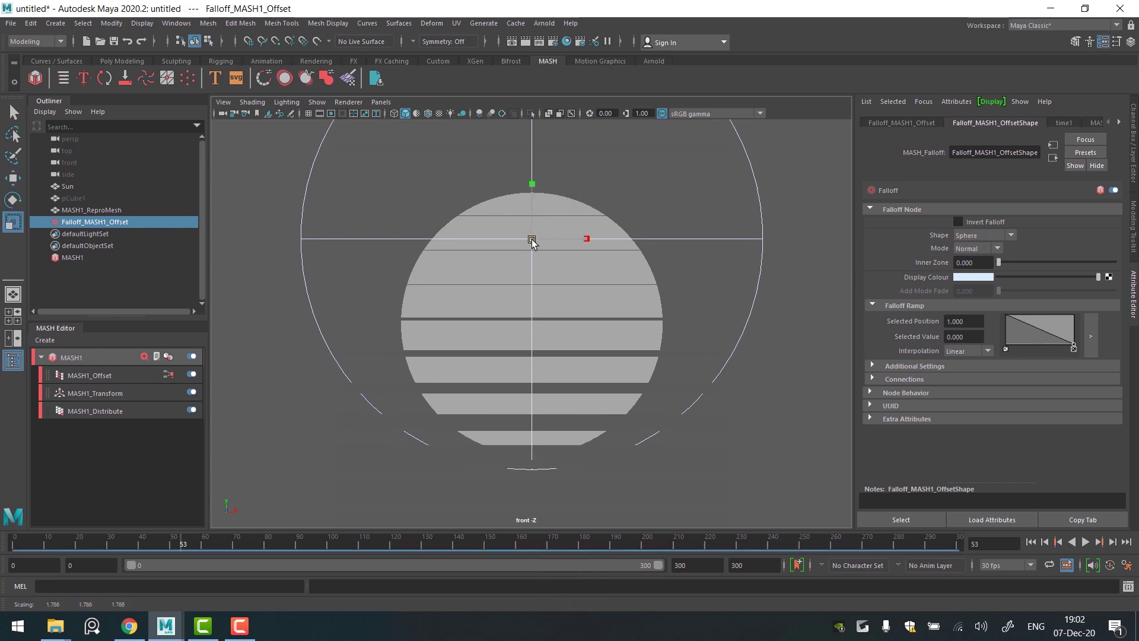
key("w")
left_click_drag(88, 549, 11, 553)
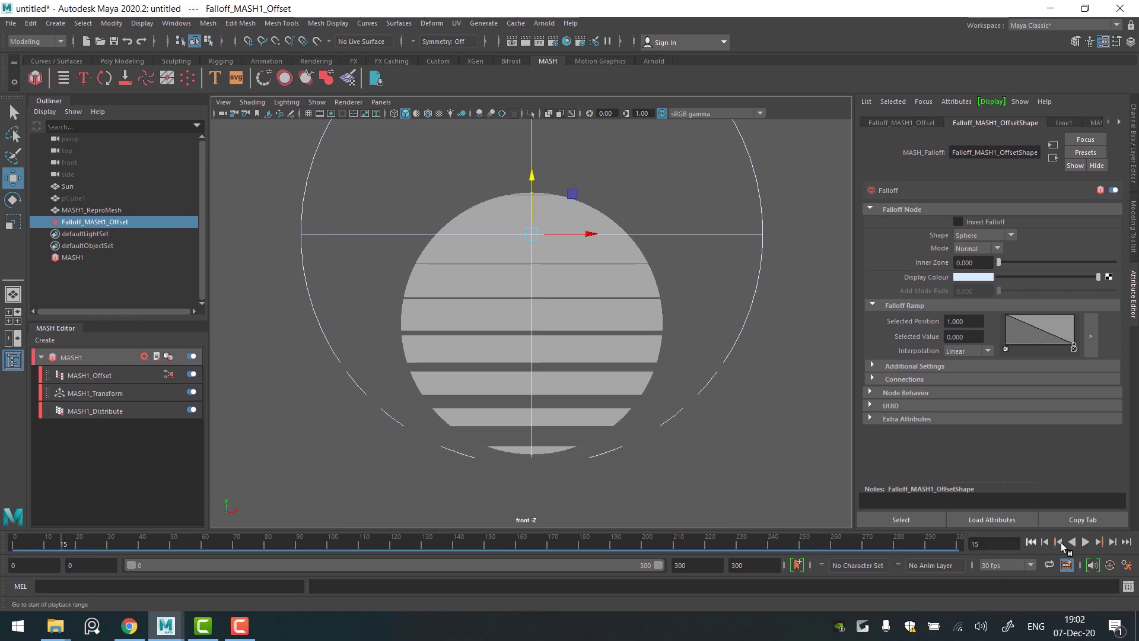
- Play the animation to preview the falloff and stop it at frame 214
left_click(1086, 542)
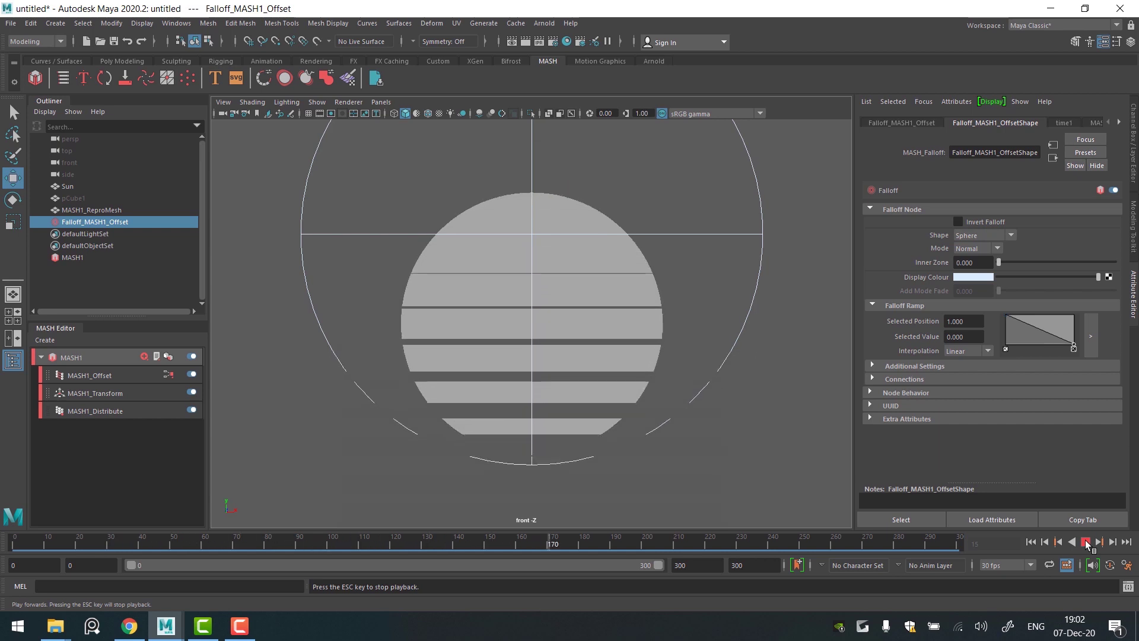
left_click(1087, 543)
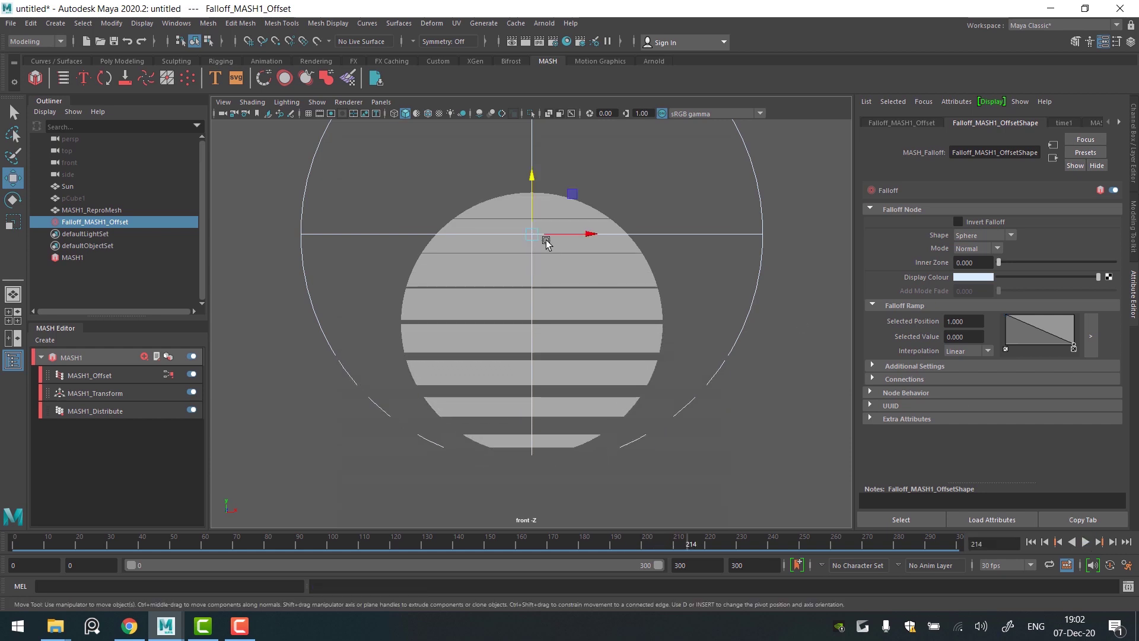
- Add MASH1_Visibility, create its falloff object Falloff_MASH1_Visibility, and display the falloff settings
left_click(146, 358)
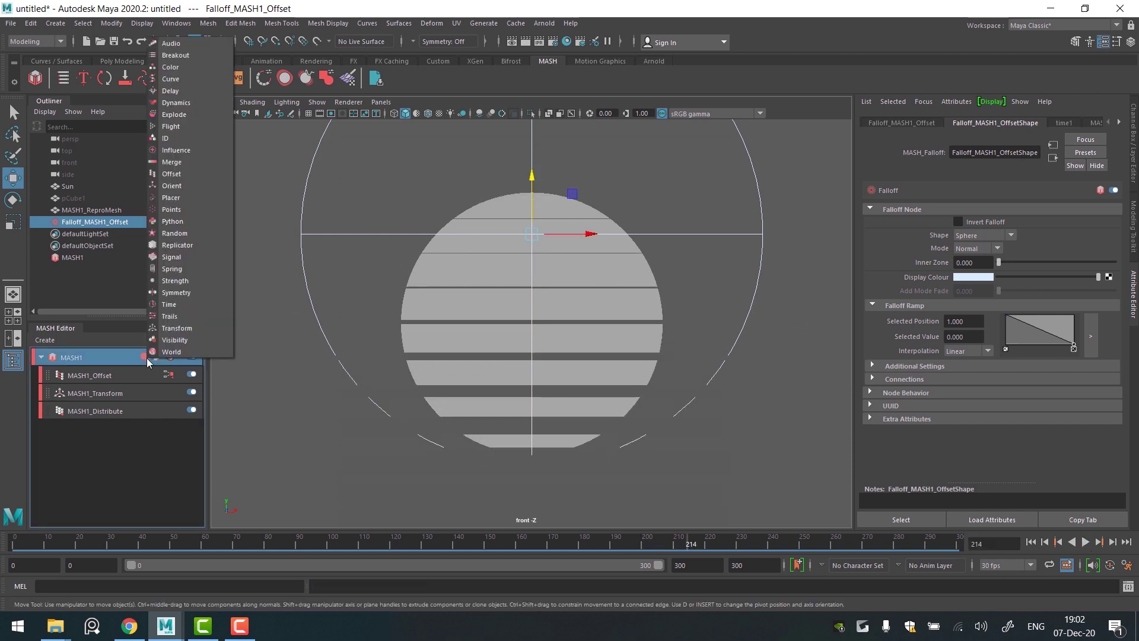
left_click(172, 343)
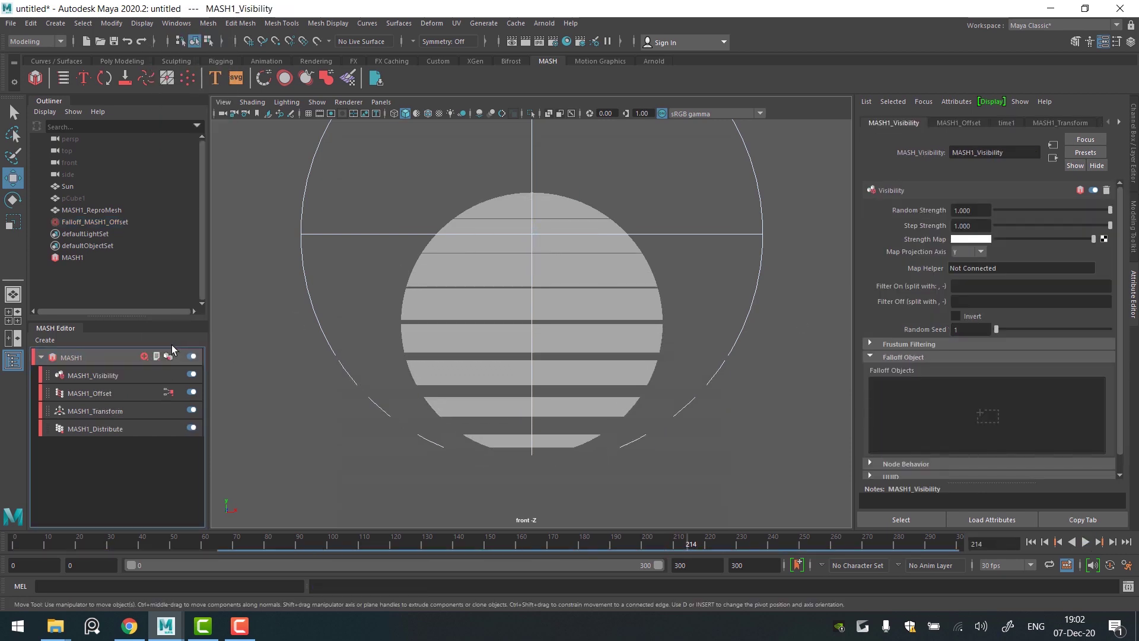
left_click(124, 375)
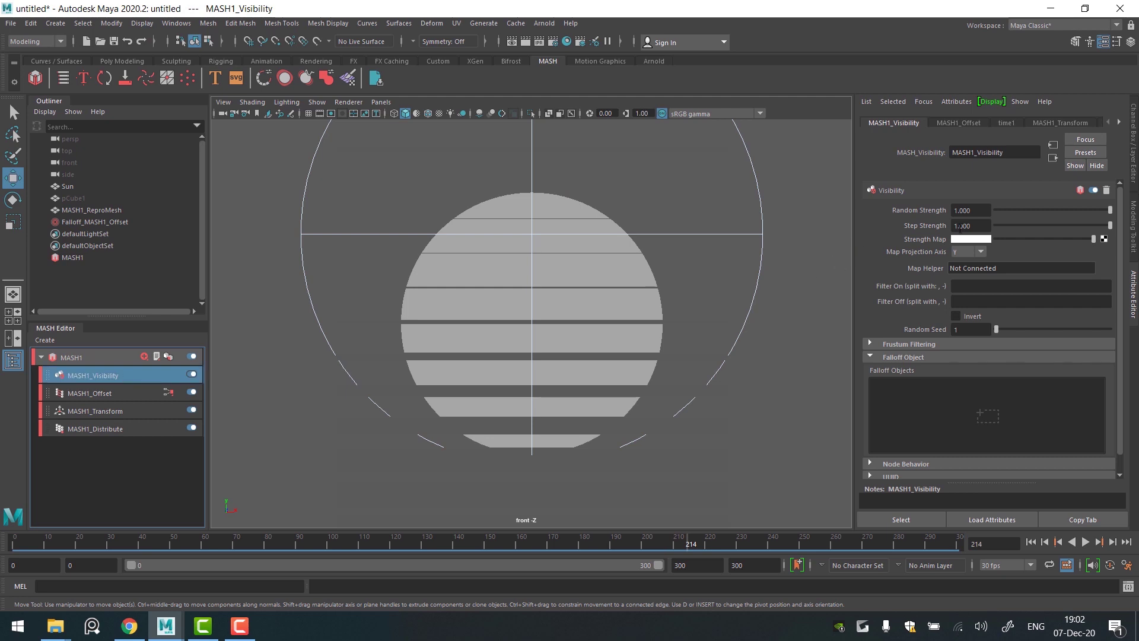
right_click(984, 416)
left_click(999, 416)
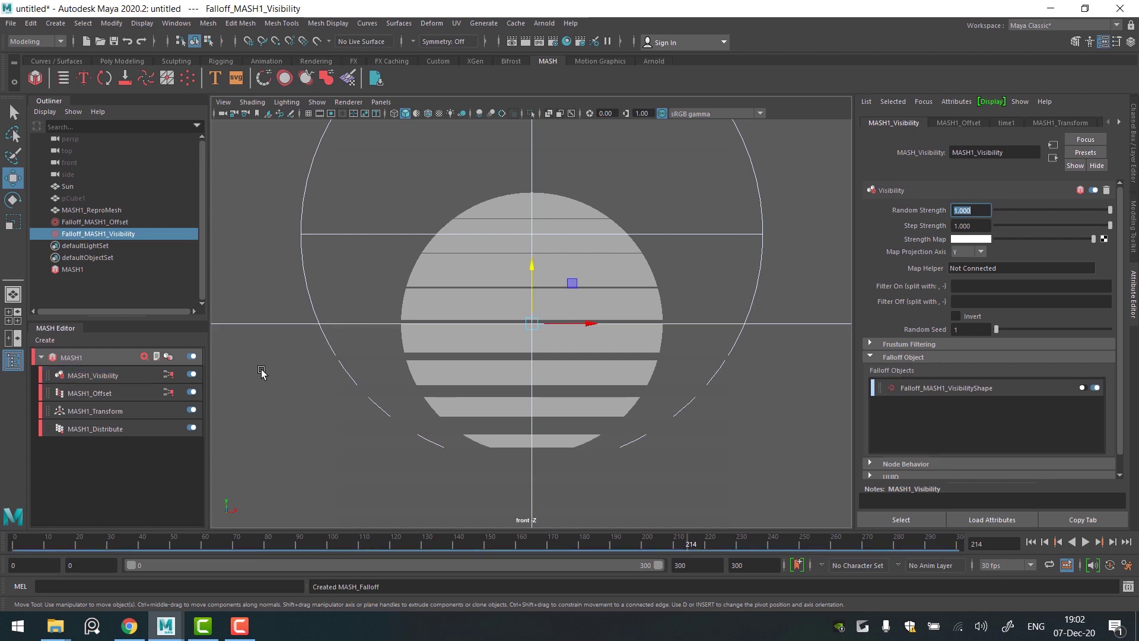
left_click(168, 377)
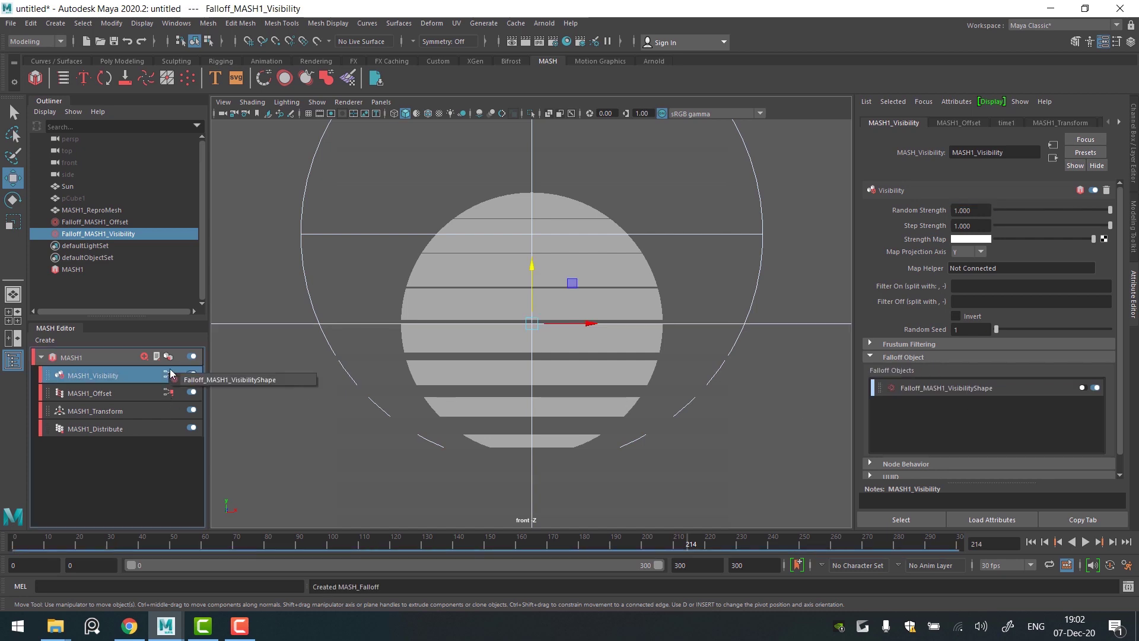
left_click(168, 375)
- Make Falloff_MASH1_Visibility a Cube shape with Inner Zone 1.000
left_click(137, 234)
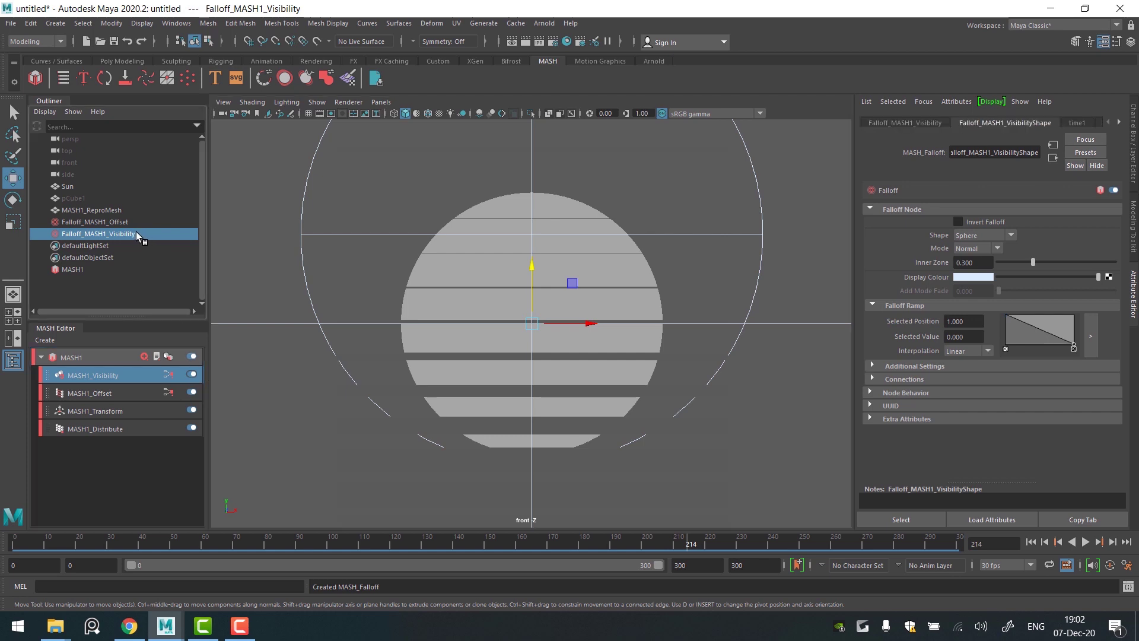
left_click(1010, 235)
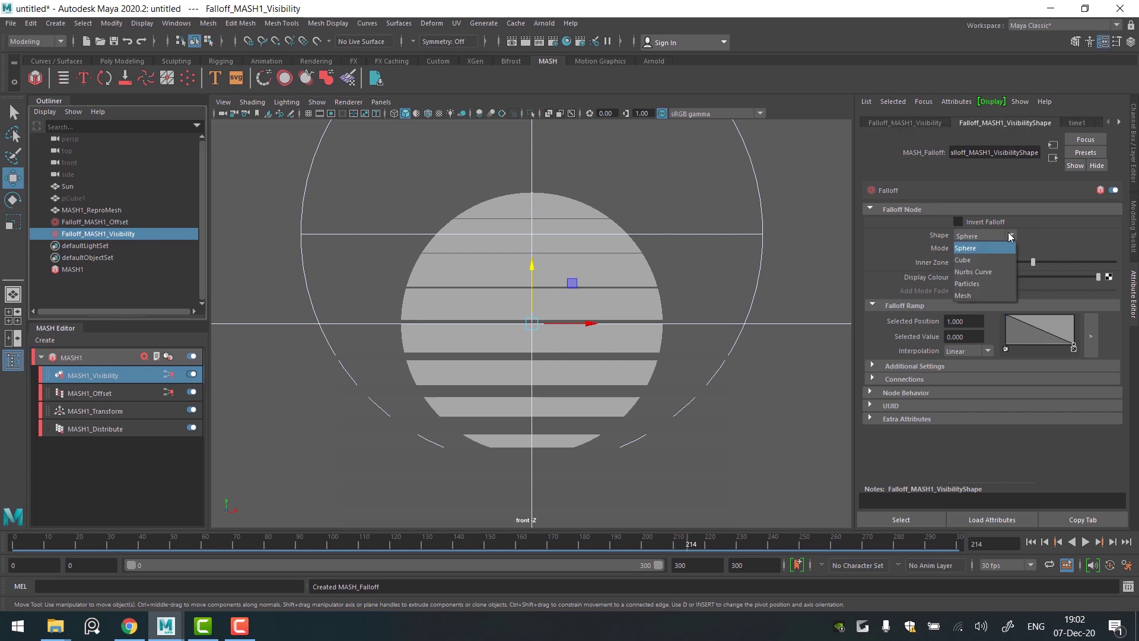
left_click(985, 261)
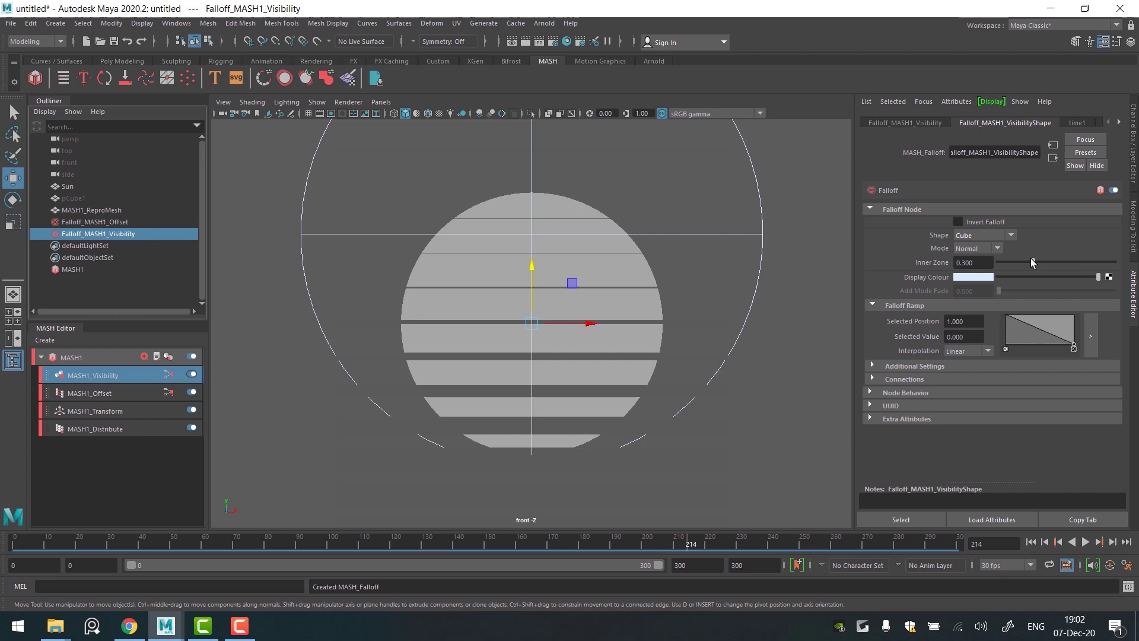
left_click_drag(1030, 264, 1115, 261)
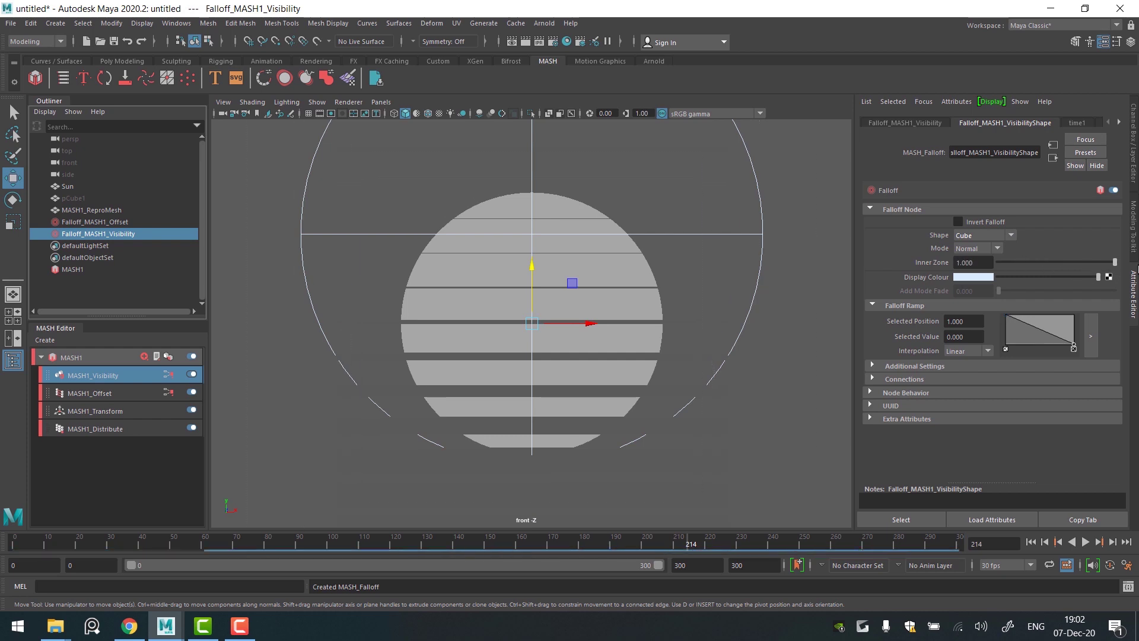
scroll(512, 271, "down", 6)
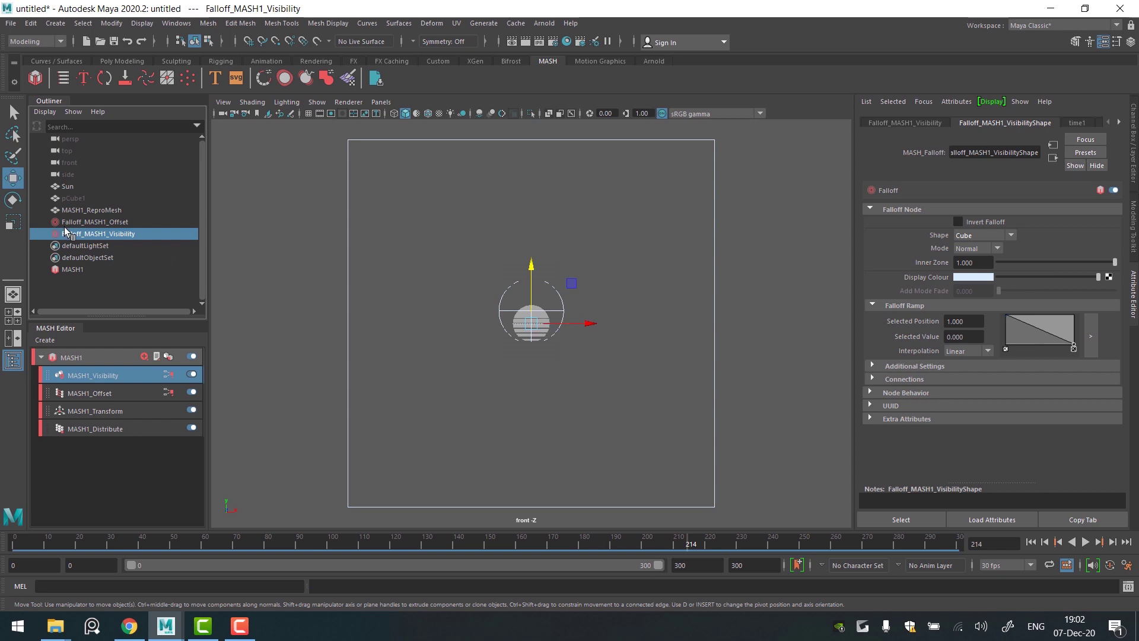
- Resize the falloff cube around the sun disc, lower it slightly, and start playback
key("r")
mouse_move(531, 323)
left_mouse_down()
mouse_move(504, 325)
mouse_move(521, 325)
left_mouse_up()
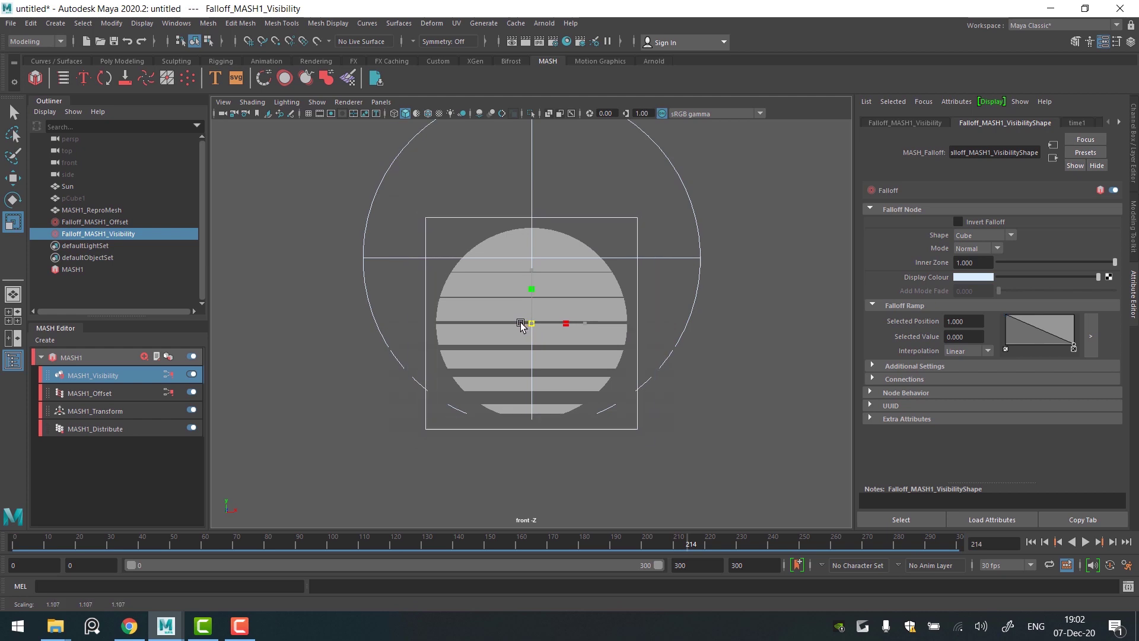
key("w")
left_click_drag(528, 266, 546, 308)
key("alt+v")
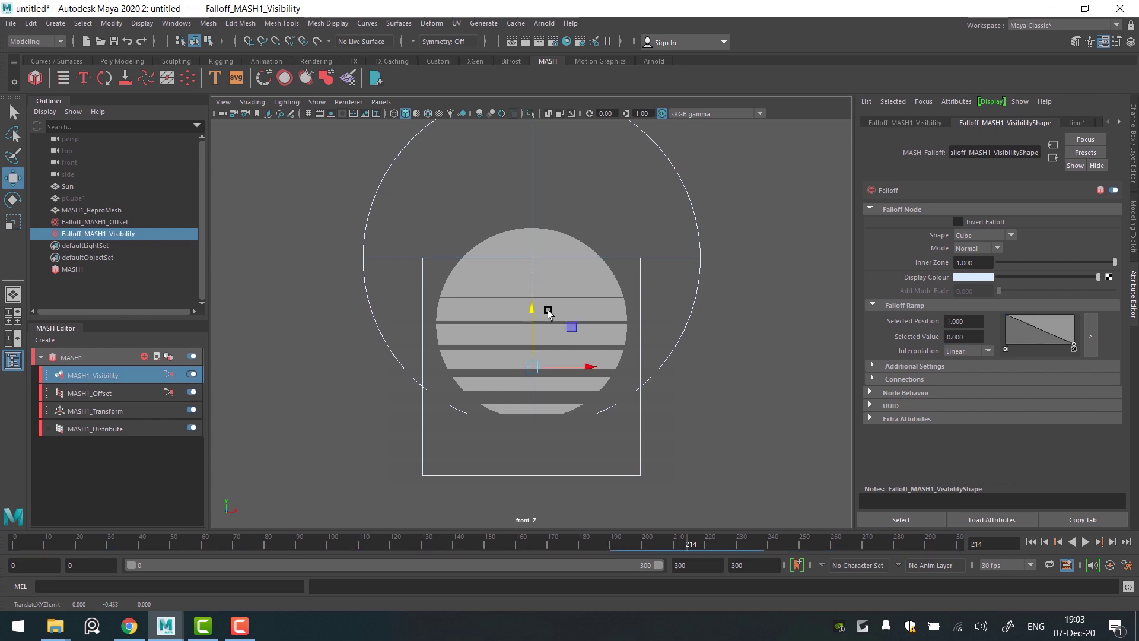
scroll(493, 283, "up", 6)
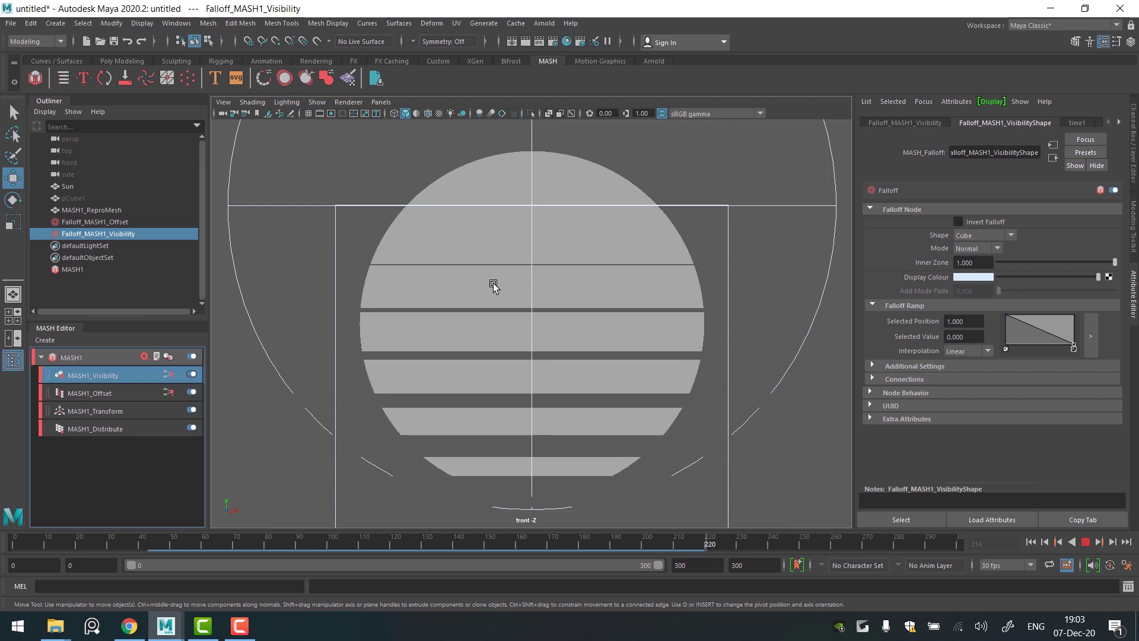
- Set MASH1_Offset's Offset Position Y to 0.500 and replay the stripe animation
left_click(1086, 543)
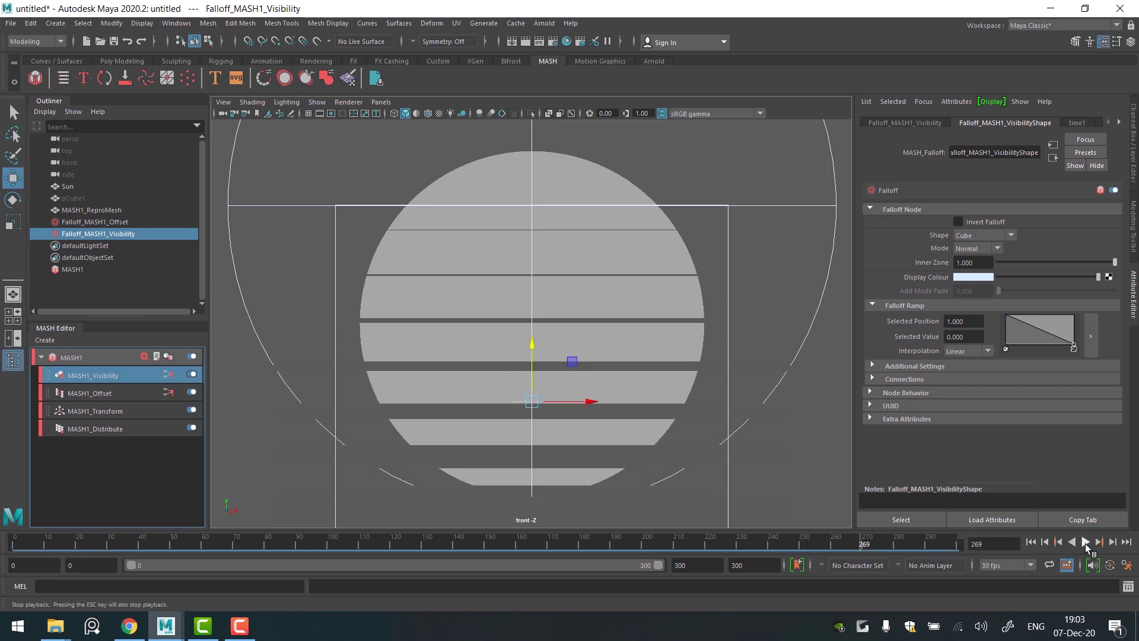
left_click(103, 396)
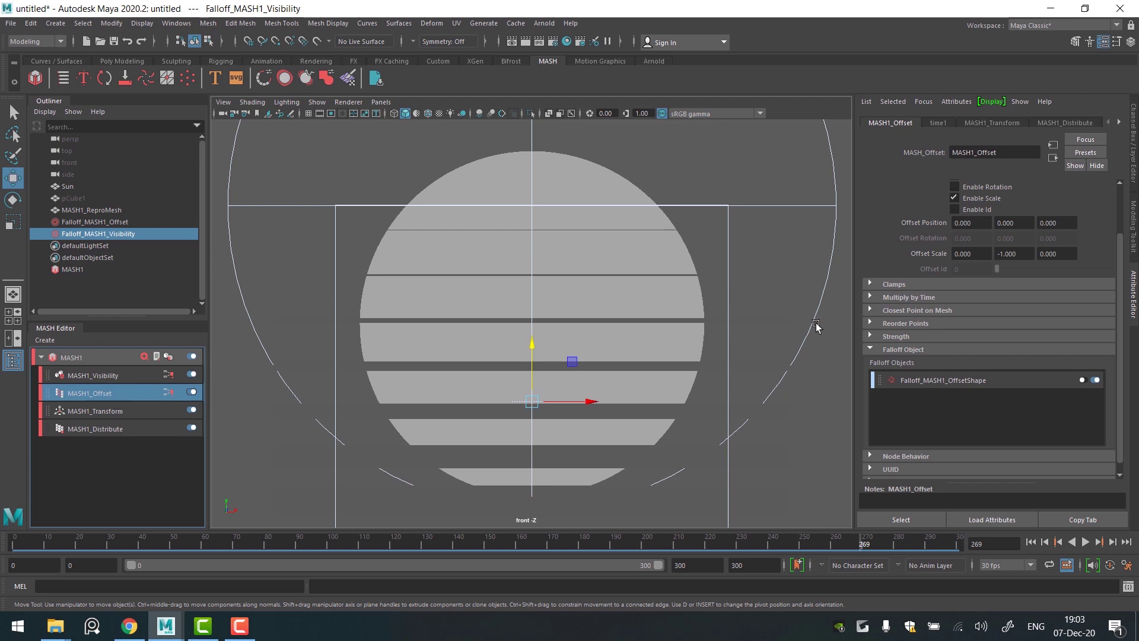
scroll(979, 349, "up", 3)
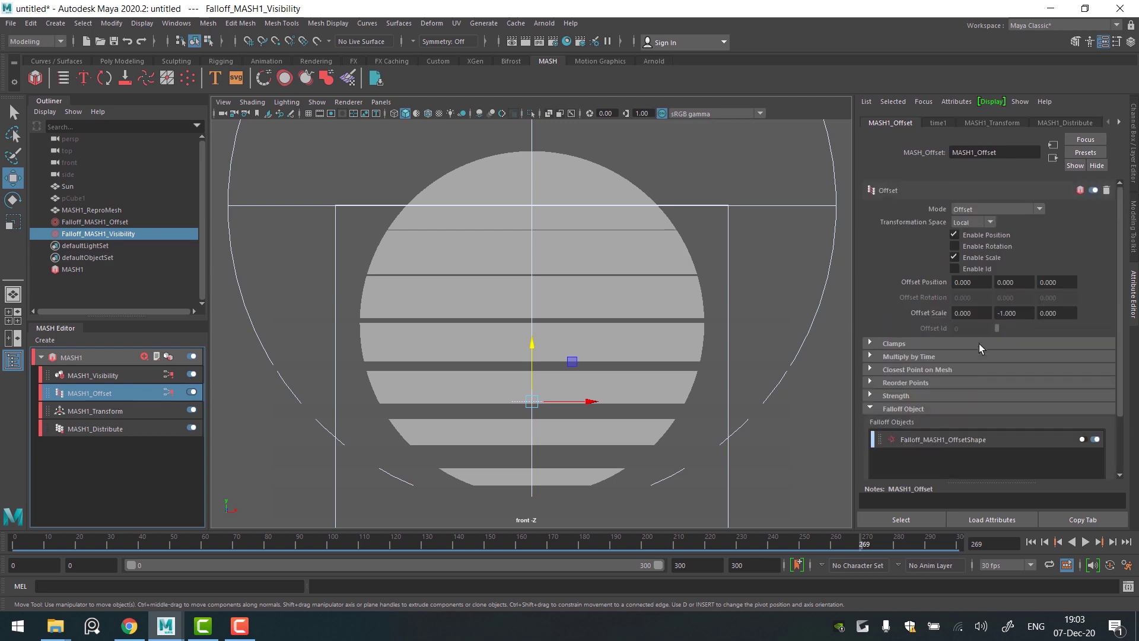
left_click(1014, 282)
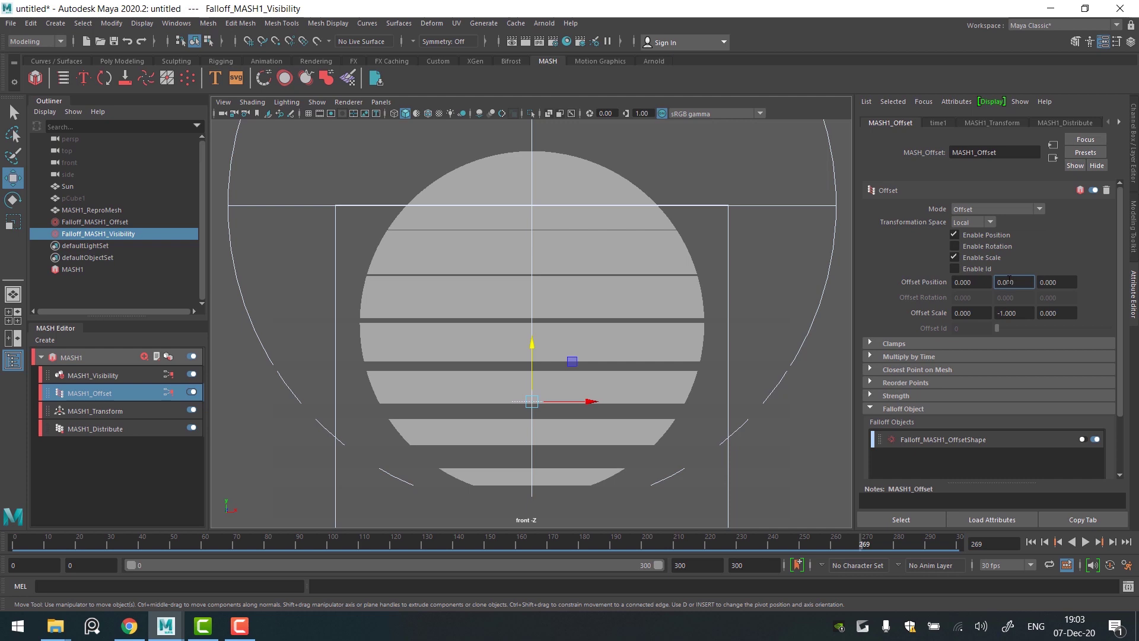
type("0.4")
key("Return")
left_click_drag(1013, 277, 1015, 277, "ctrl")
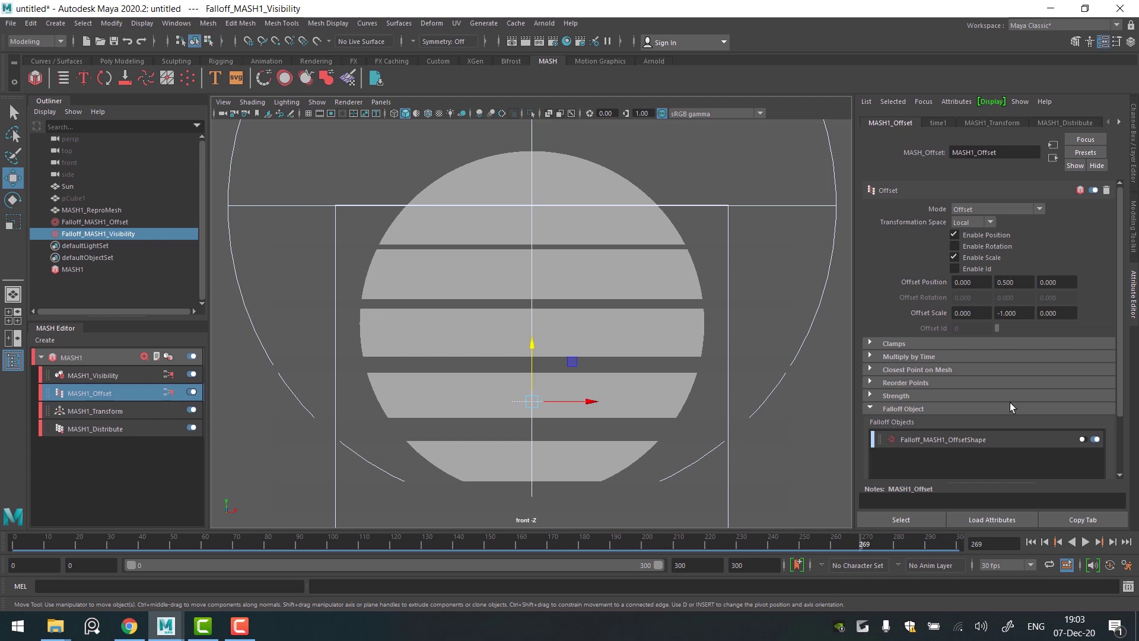
left_click(1084, 543)
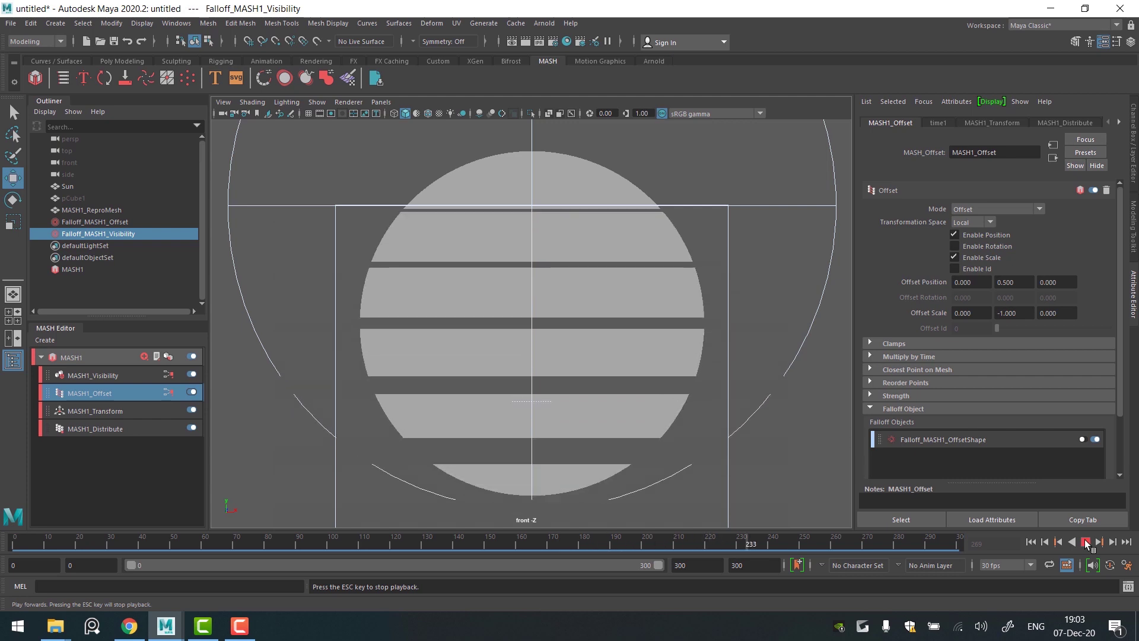
- Set MASH1_Distribute Number of Points to 35 and preview the thinner stripes
left_click(1086, 543)
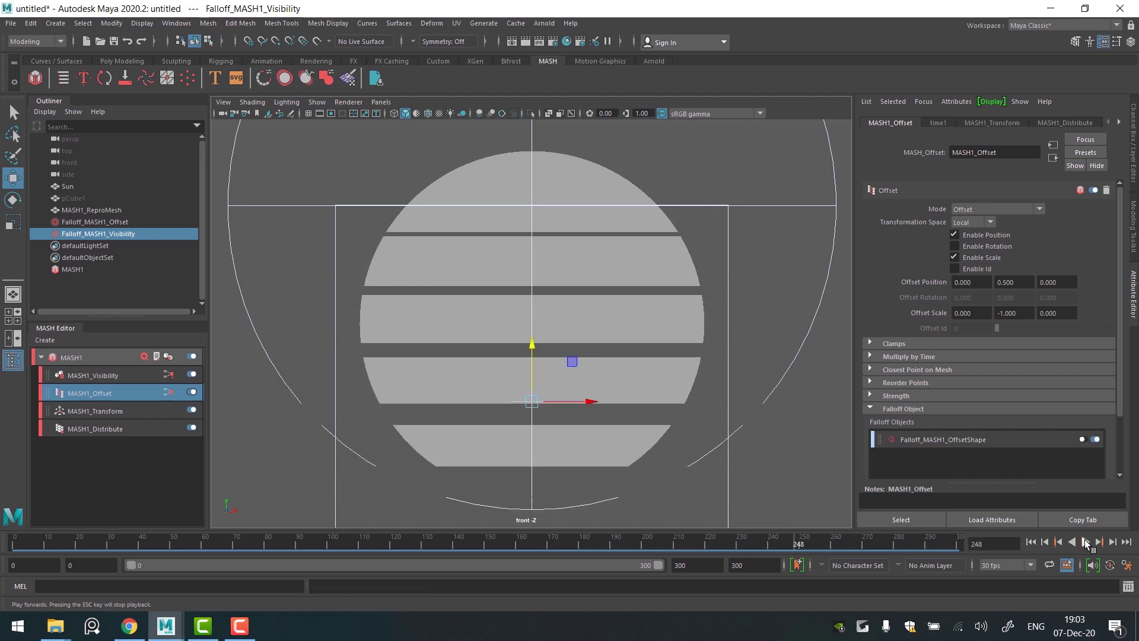
left_click(105, 222)
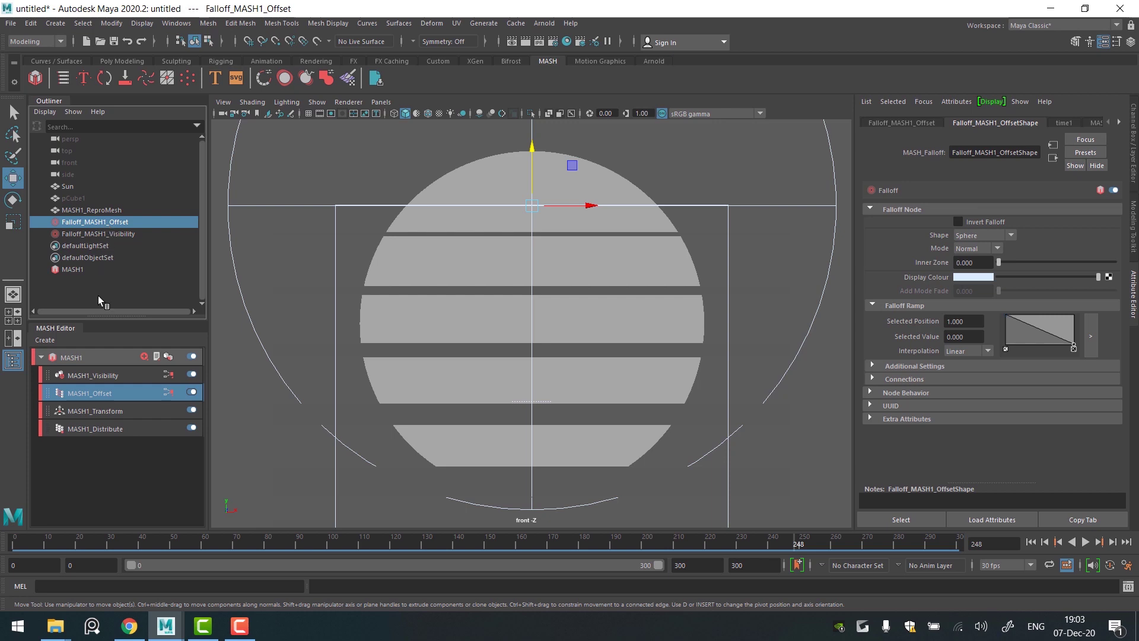
left_click(110, 429)
left_click_drag(978, 210, 908, 213)
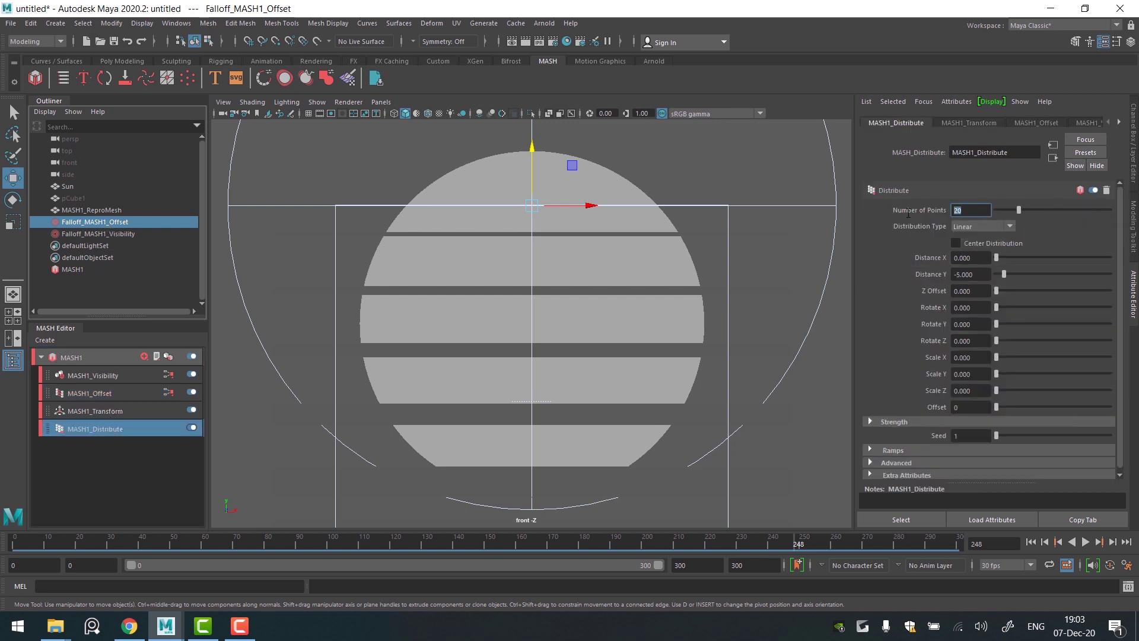
type("35")
key("Return")
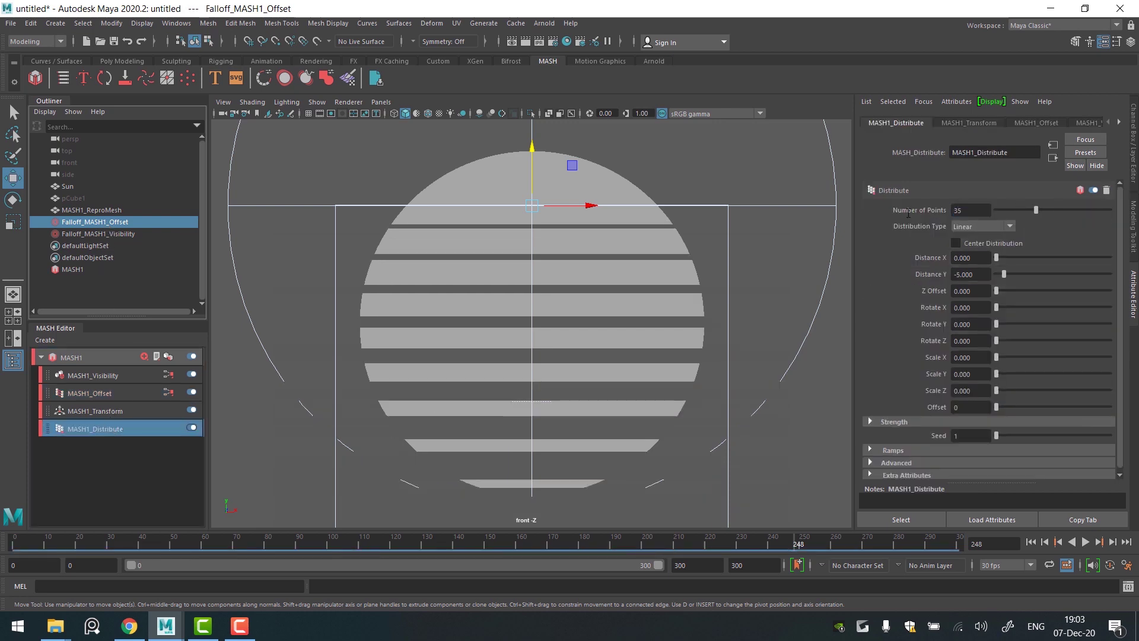
left_click(1086, 541)
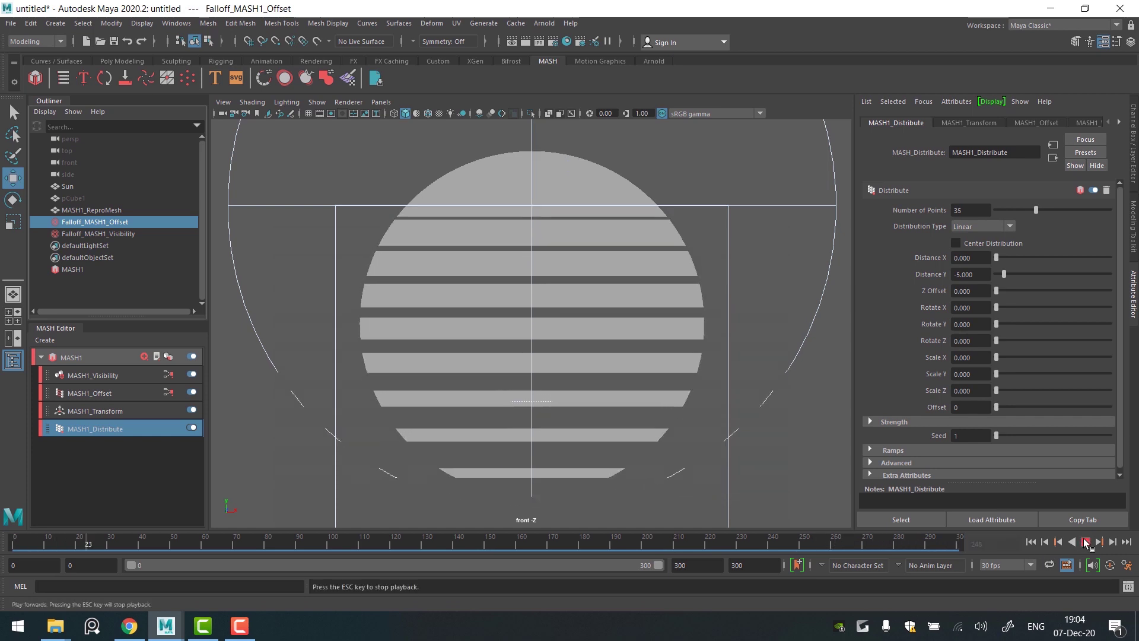
left_click(1086, 541)
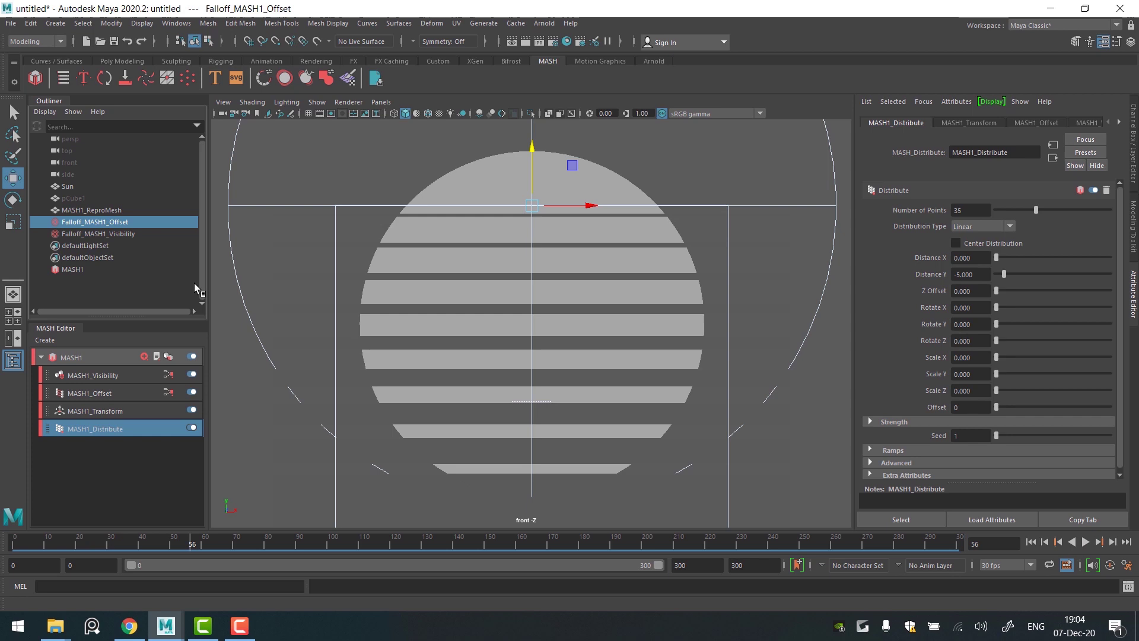
- Give the Falloff_MASH1_Offset ramp Spline interpolation through a middle point near 0.59, 0.60
left_click(89, 222)
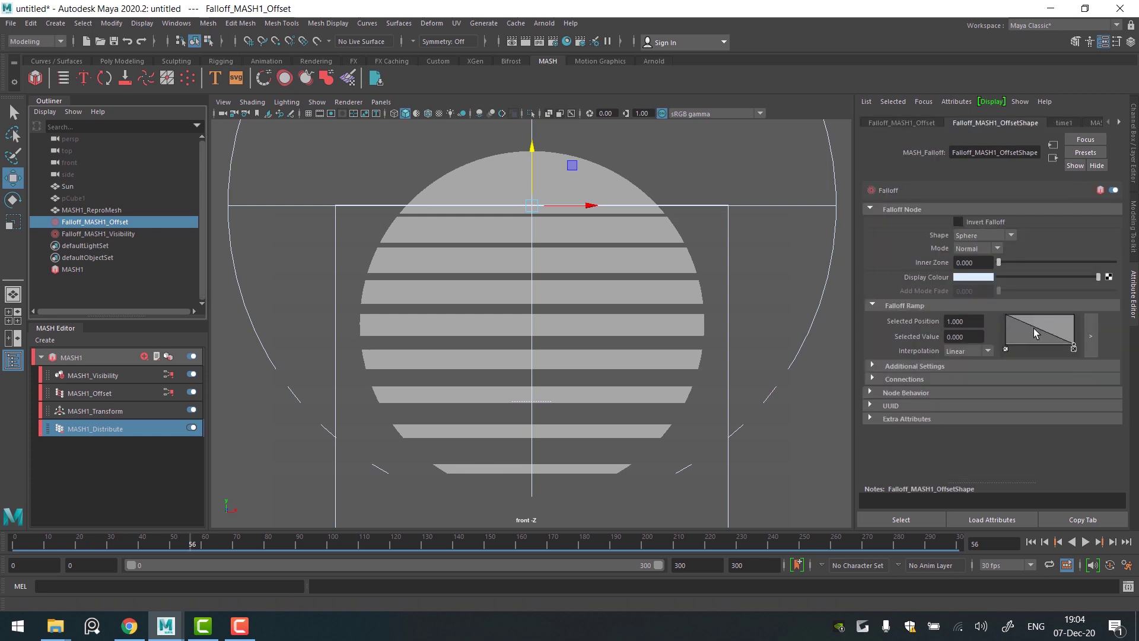
left_click_drag(1034, 328, 1046, 327)
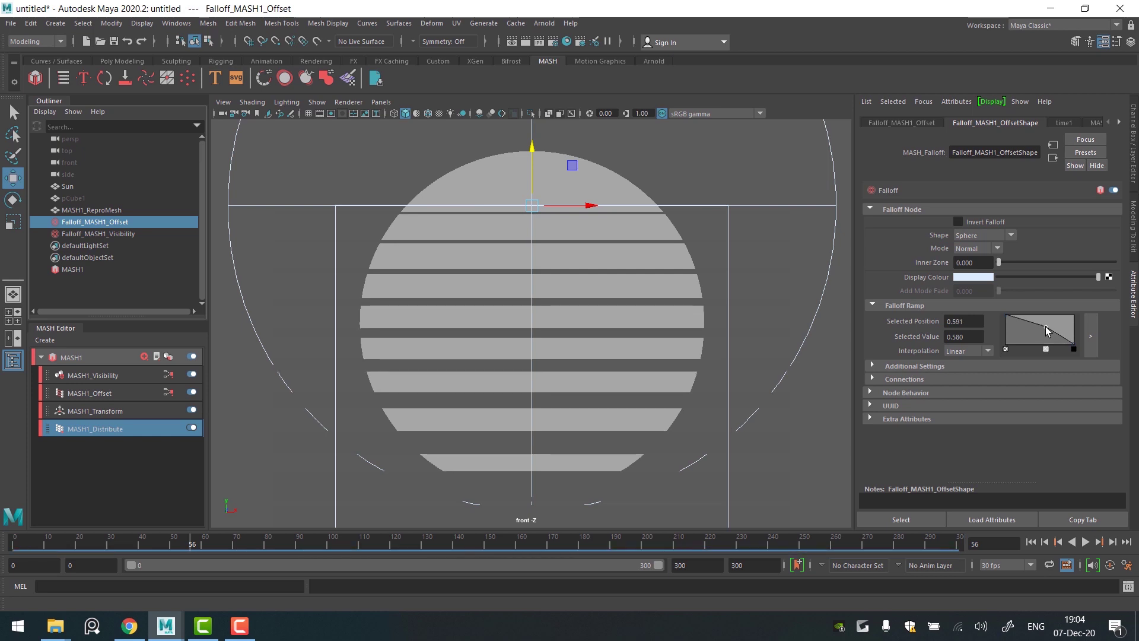
left_click(966, 351)
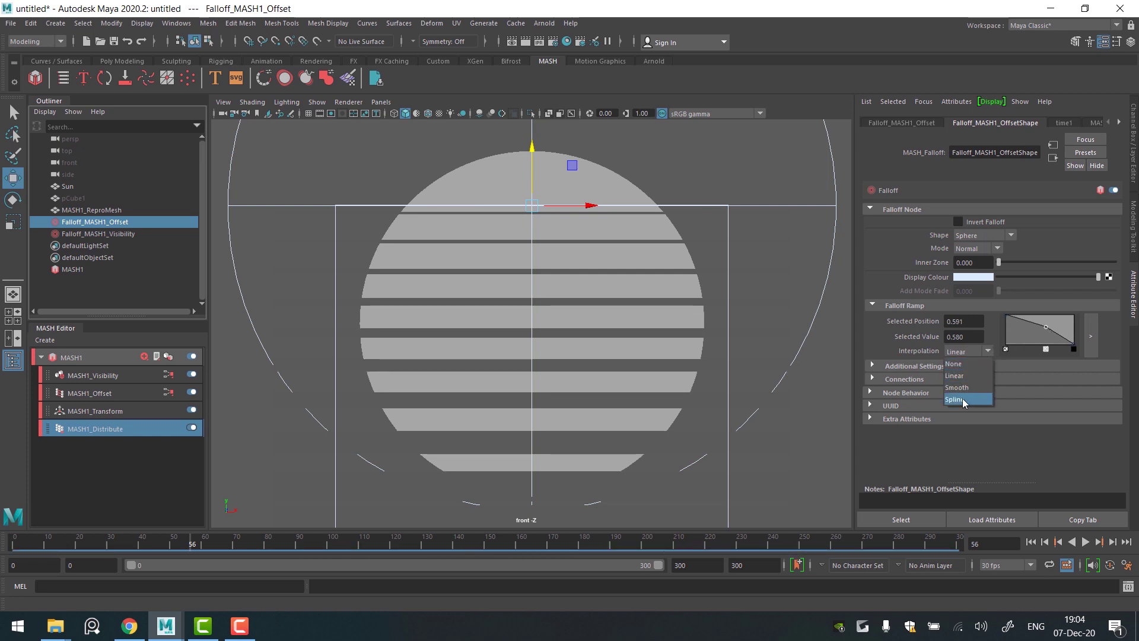
left_click(962, 397)
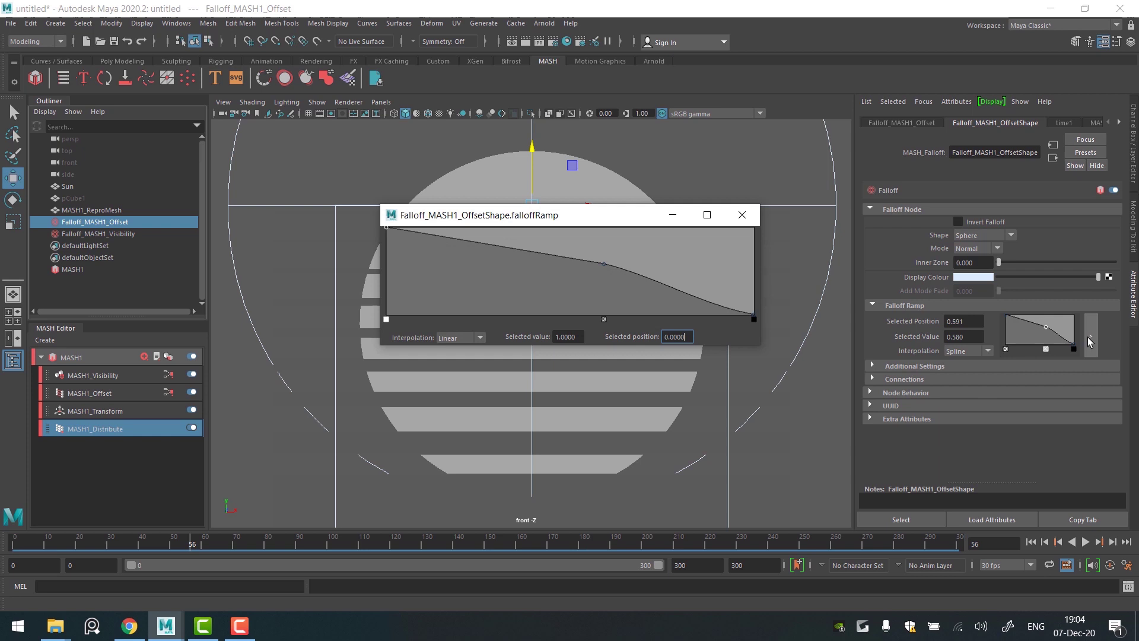
left_click(604, 264)
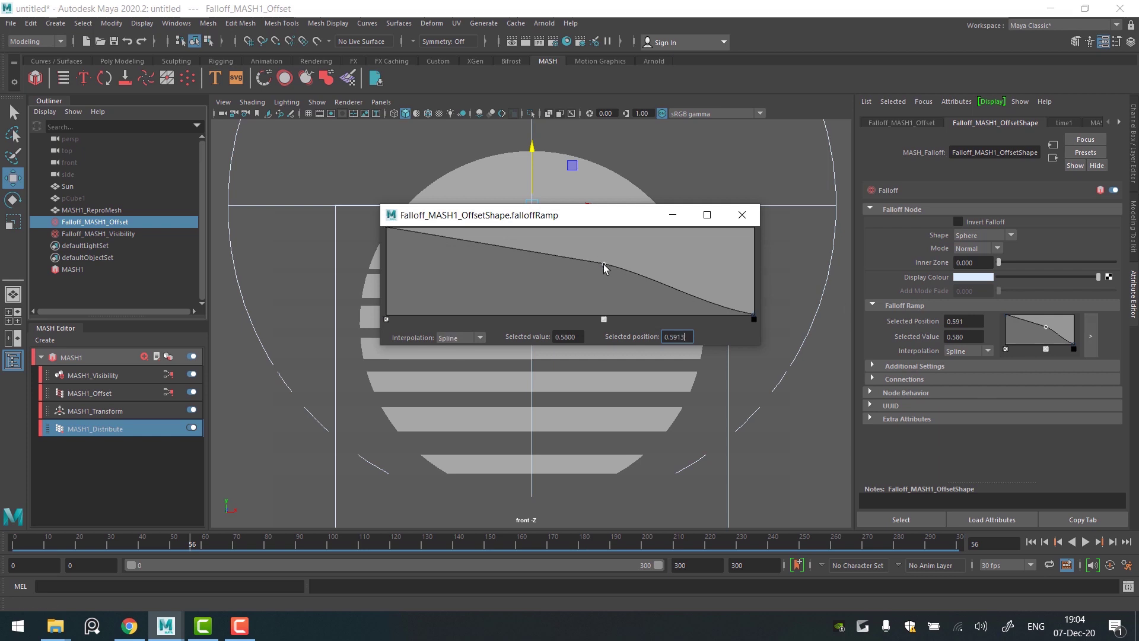
left_click(455, 338)
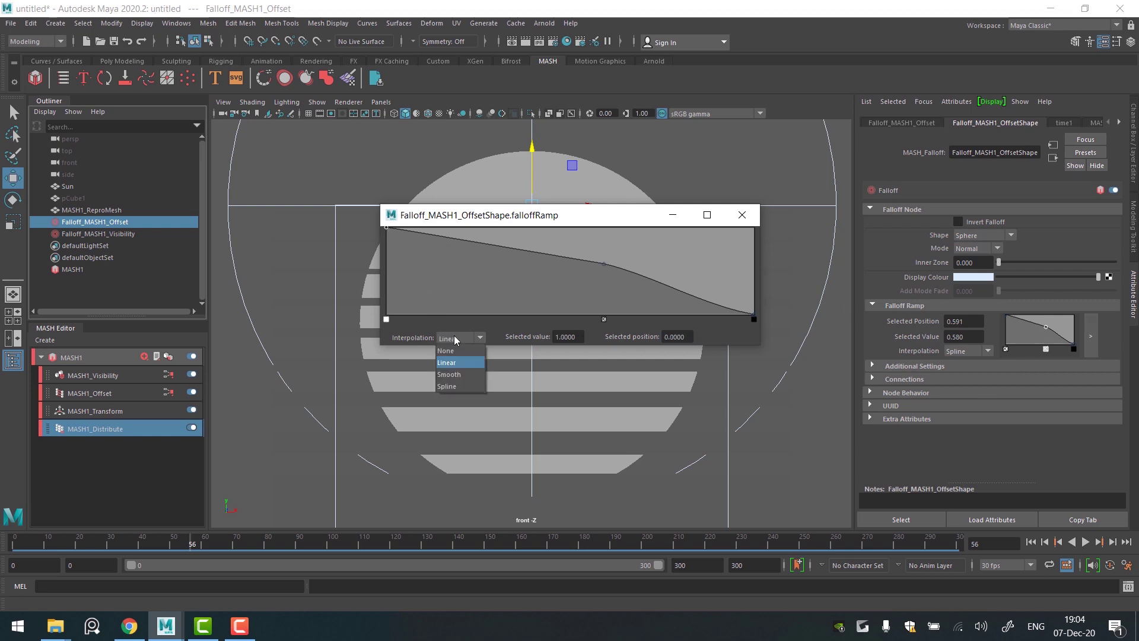
left_click(457, 379)
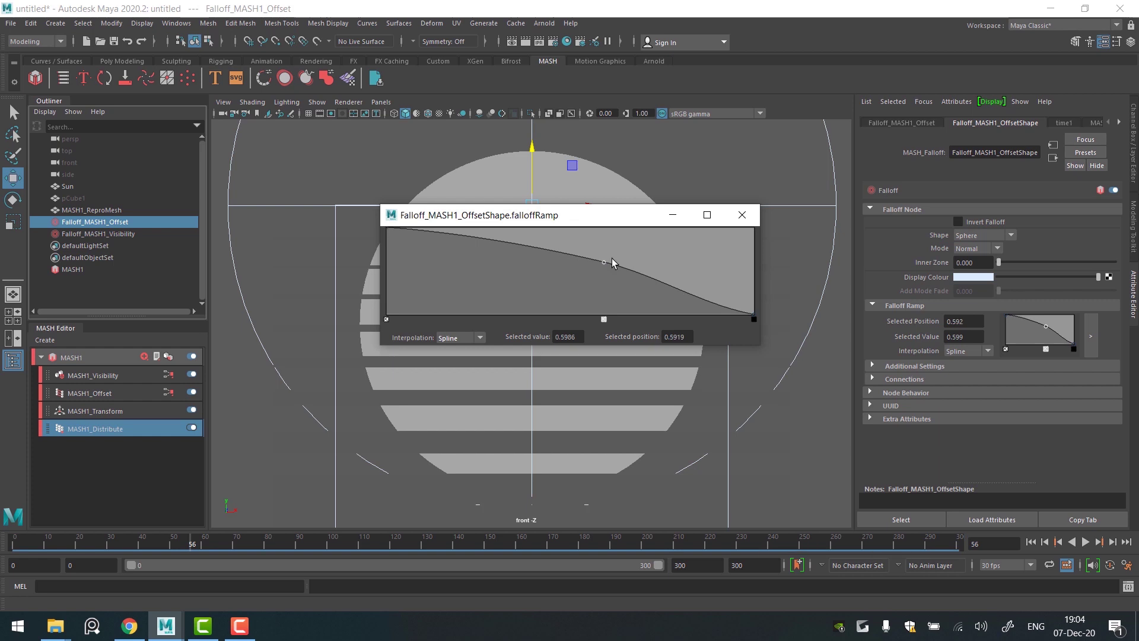
left_click(742, 215)
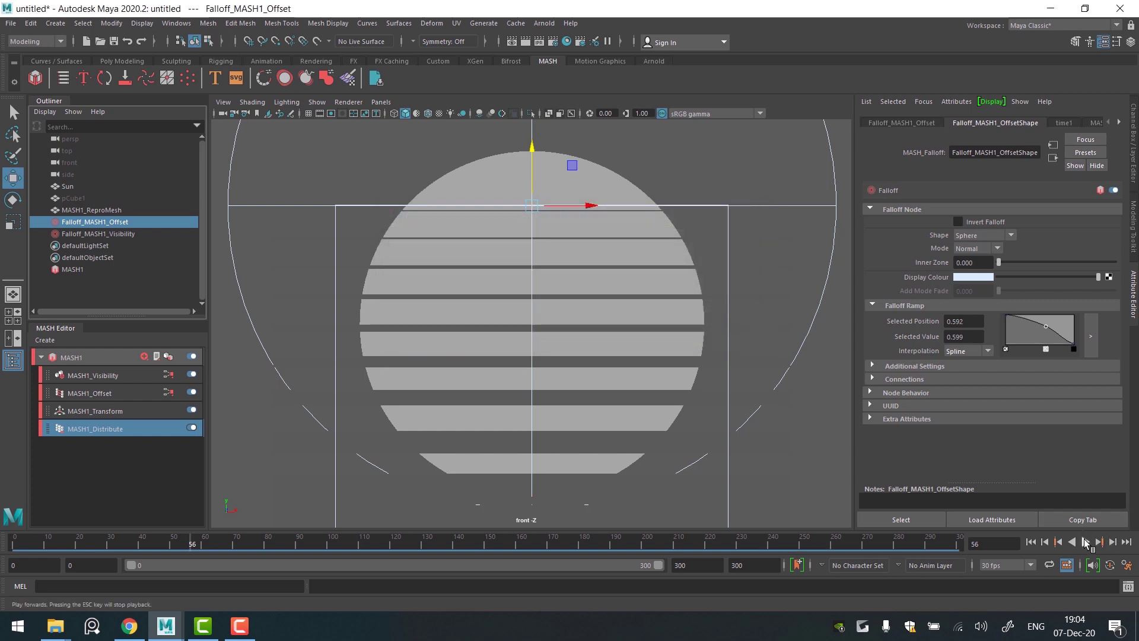
- Preview playback from frame 292, then return to the first frame
left_click(1086, 541)
left_click(1085, 541)
left_click(937, 546)
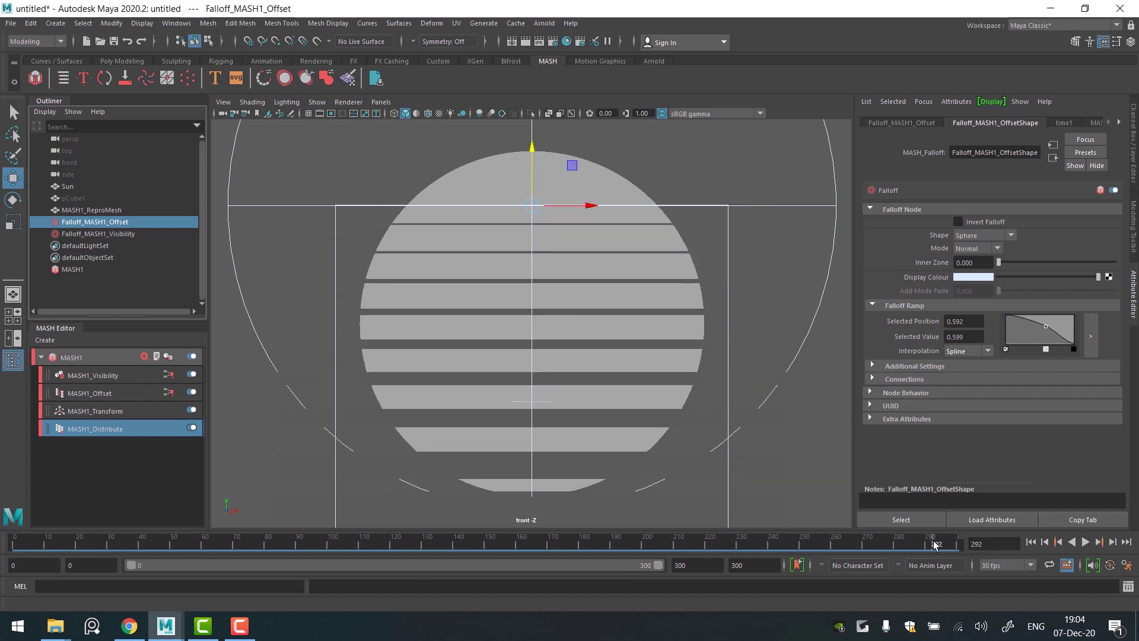
left_click(1086, 542)
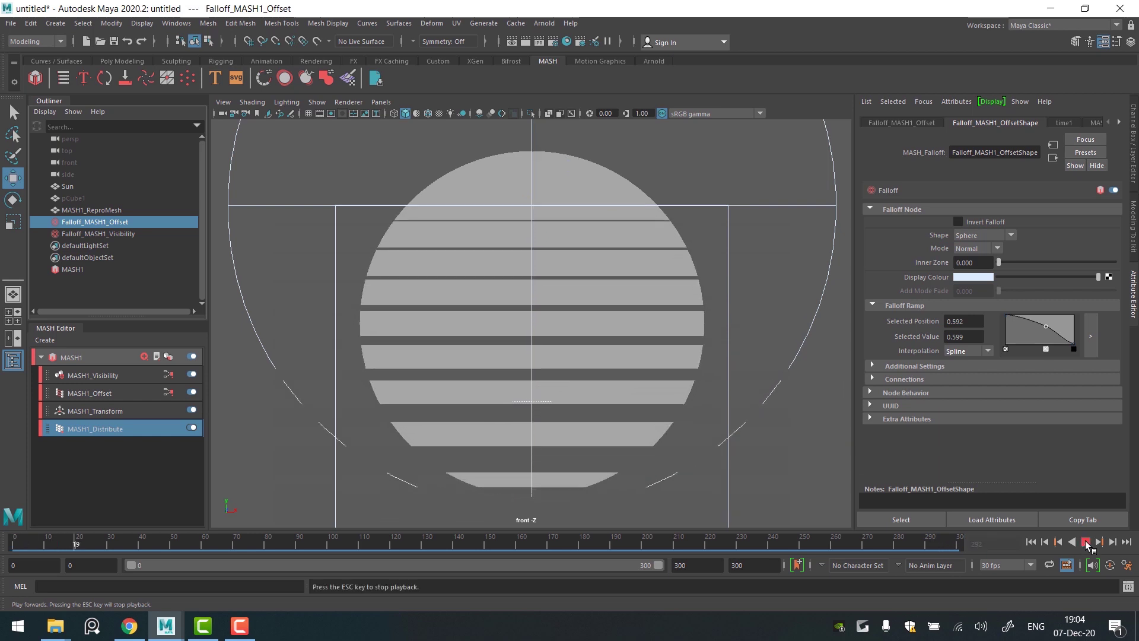
left_click(1085, 542)
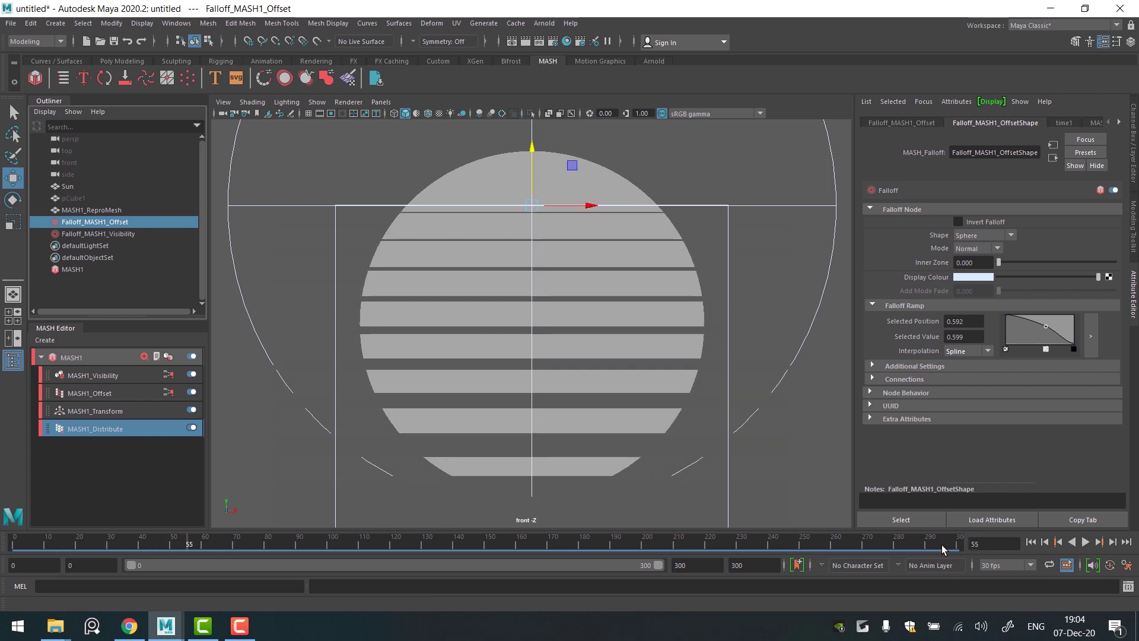
key("alt+shift+v")
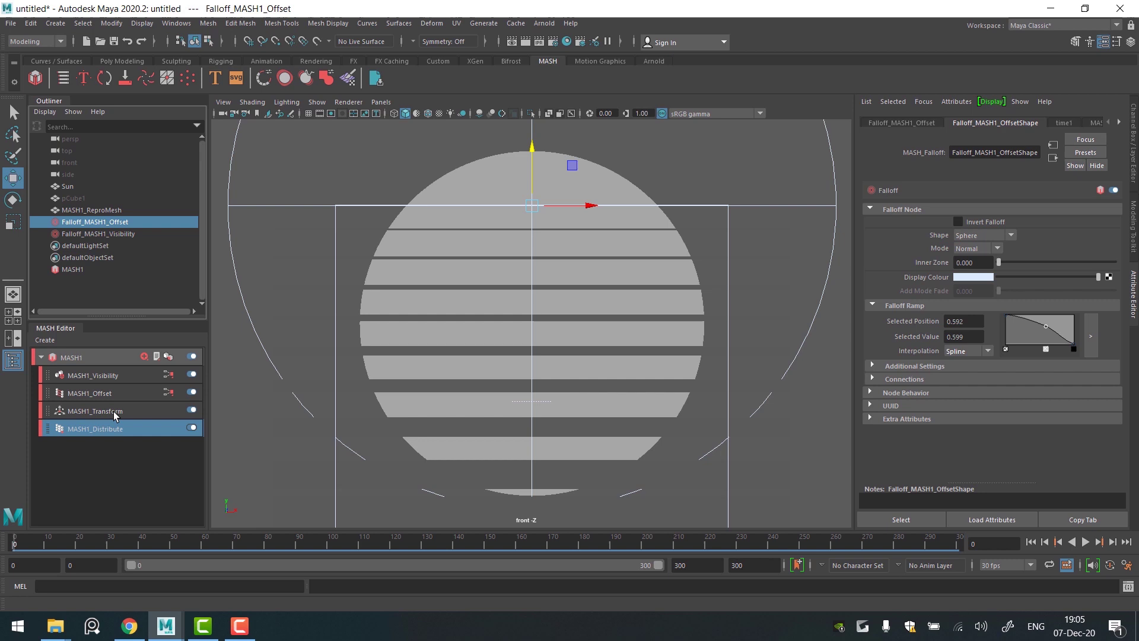
- Set MASH1_Transform's Position Y to 0.93 and key it at frame 0
left_click(113, 411)
left_click(1002, 209)
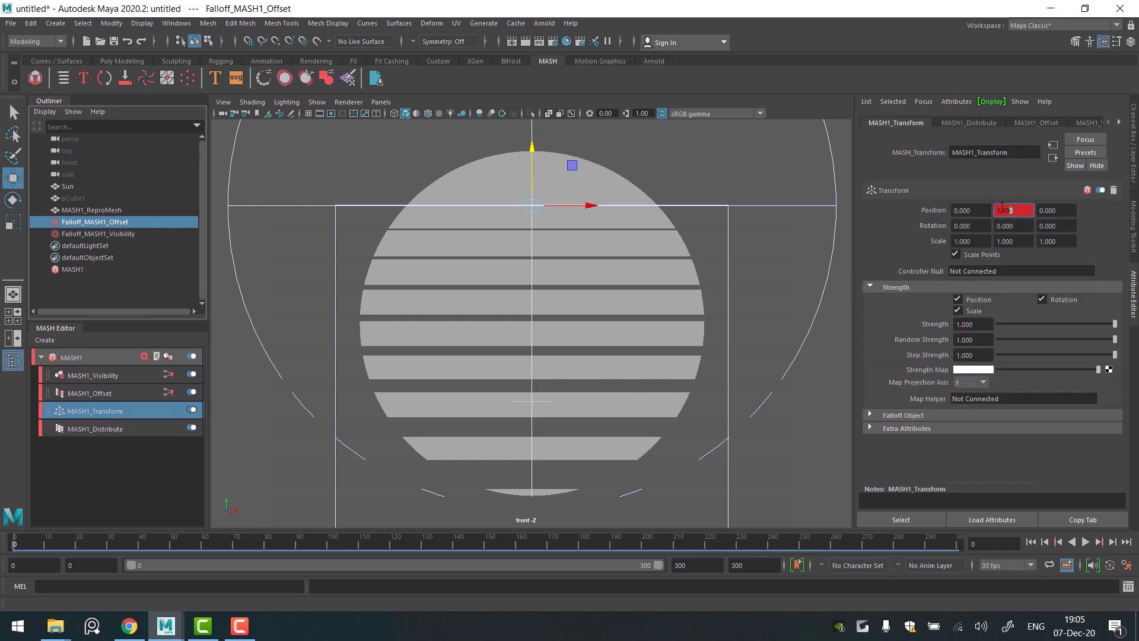
type("1")
key("Return")
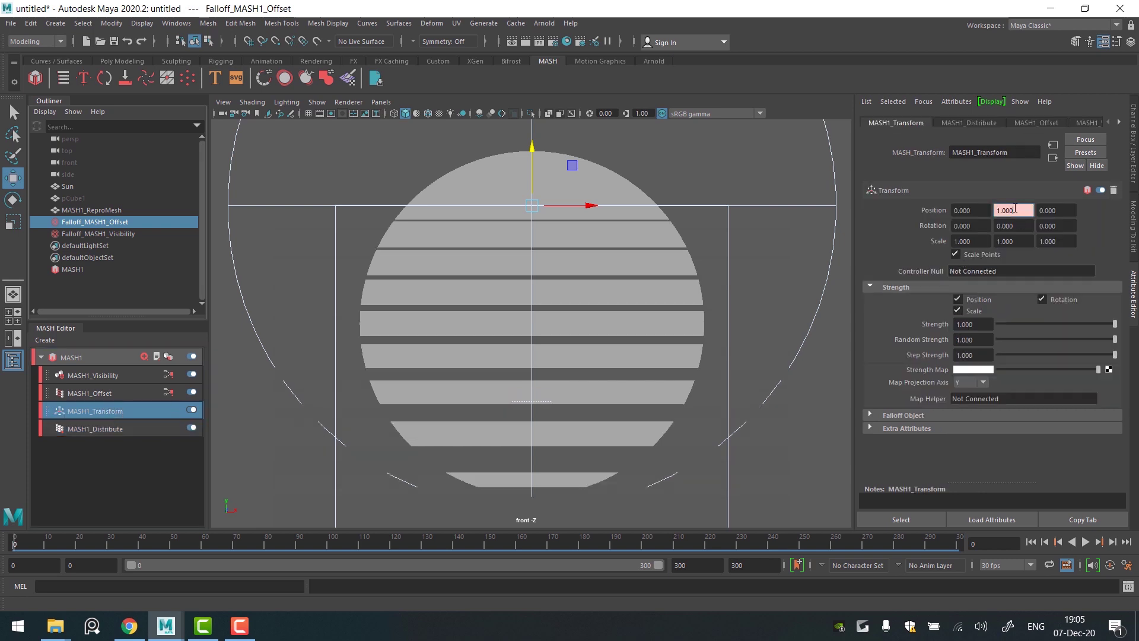
type("1.4")
key("Return")
type("0.93")
left_click(1040, 210)
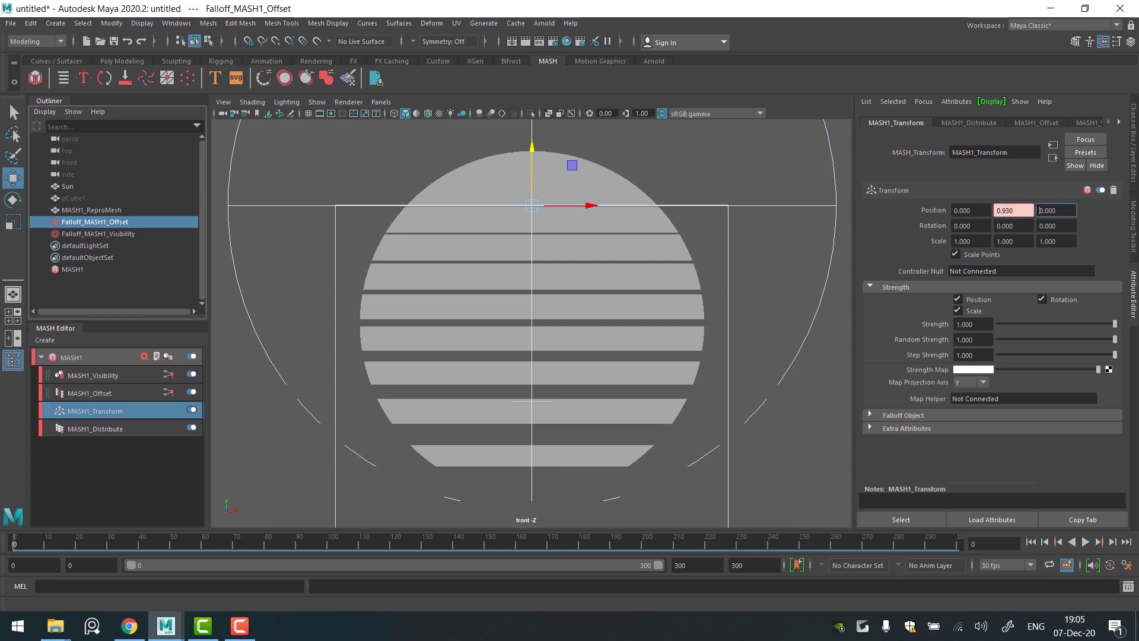
right_click(1019, 210)
left_click(1016, 221)
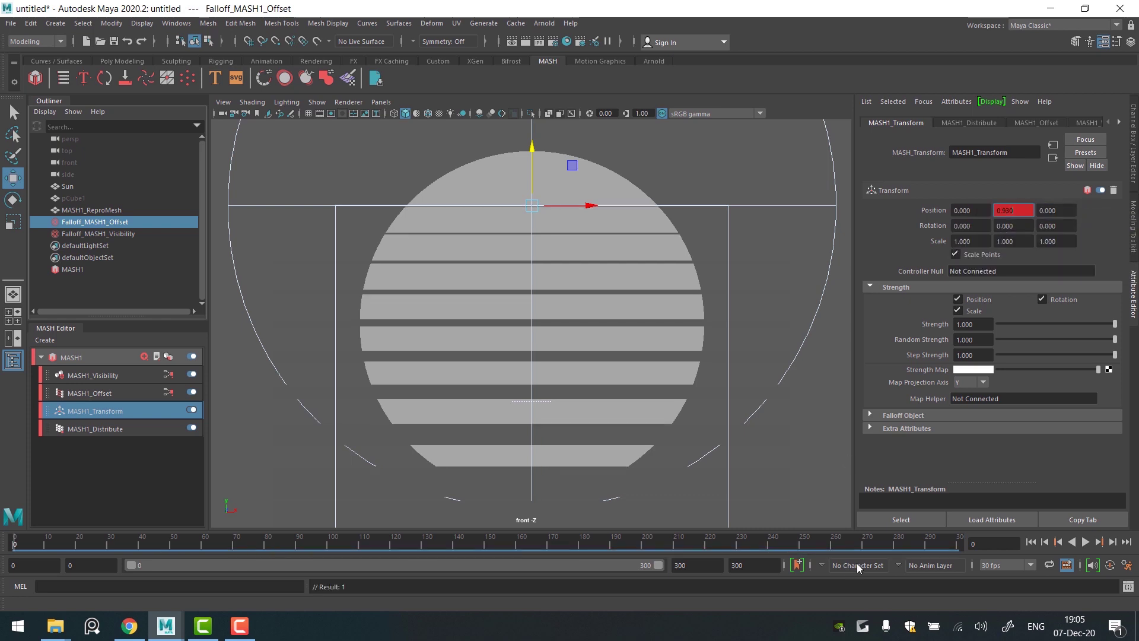
- Key Position Y at 3.870 on frame 300, then preview the sliding bars
left_click(956, 544)
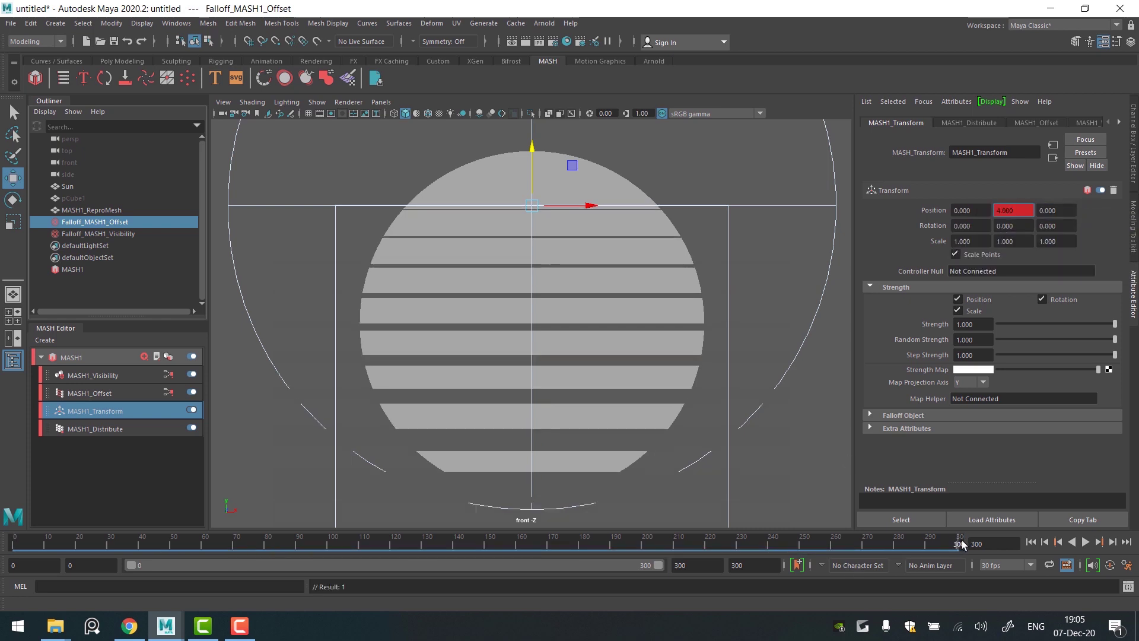
left_click_drag(1018, 208, 1009, 210, "ctrl")
right_click(1013, 210)
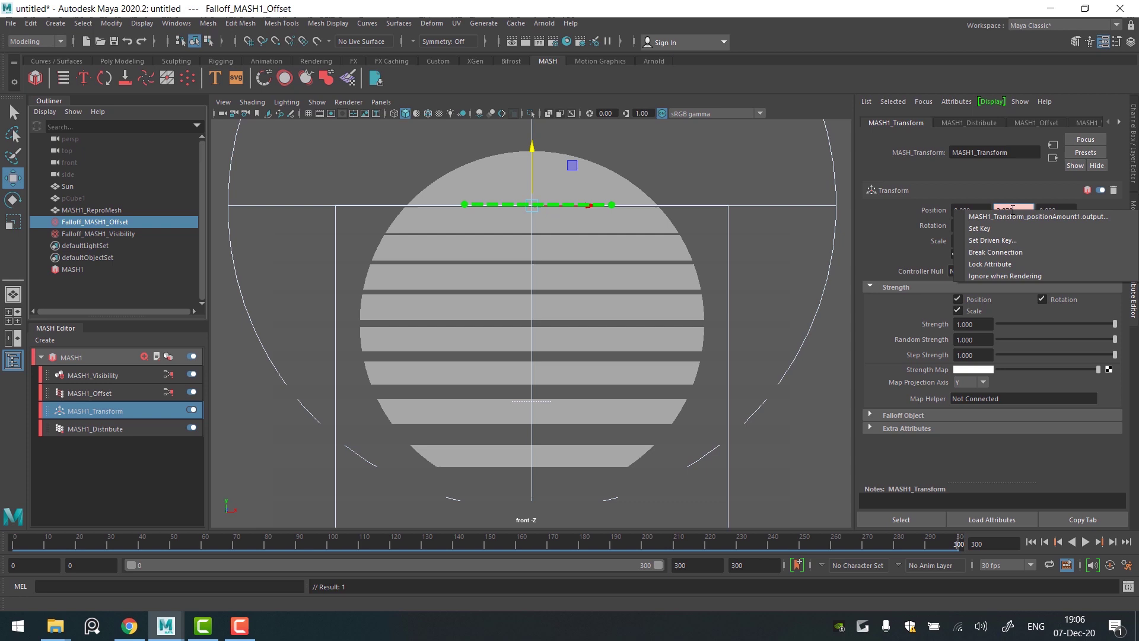
left_click(1007, 233)
left_click(884, 542)
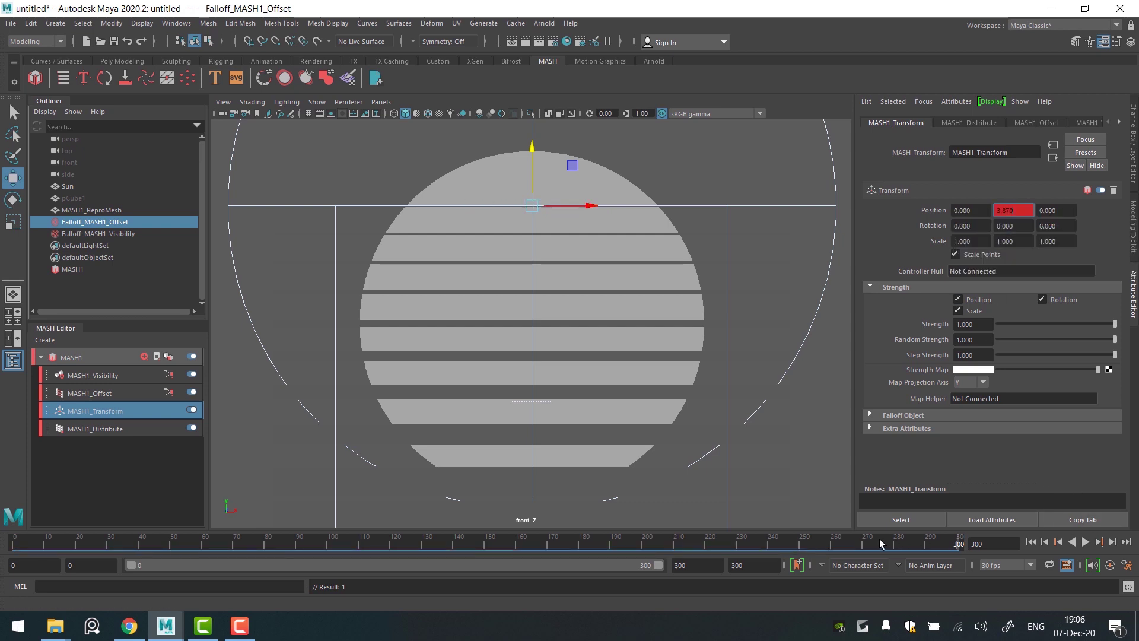
left_click(1086, 541)
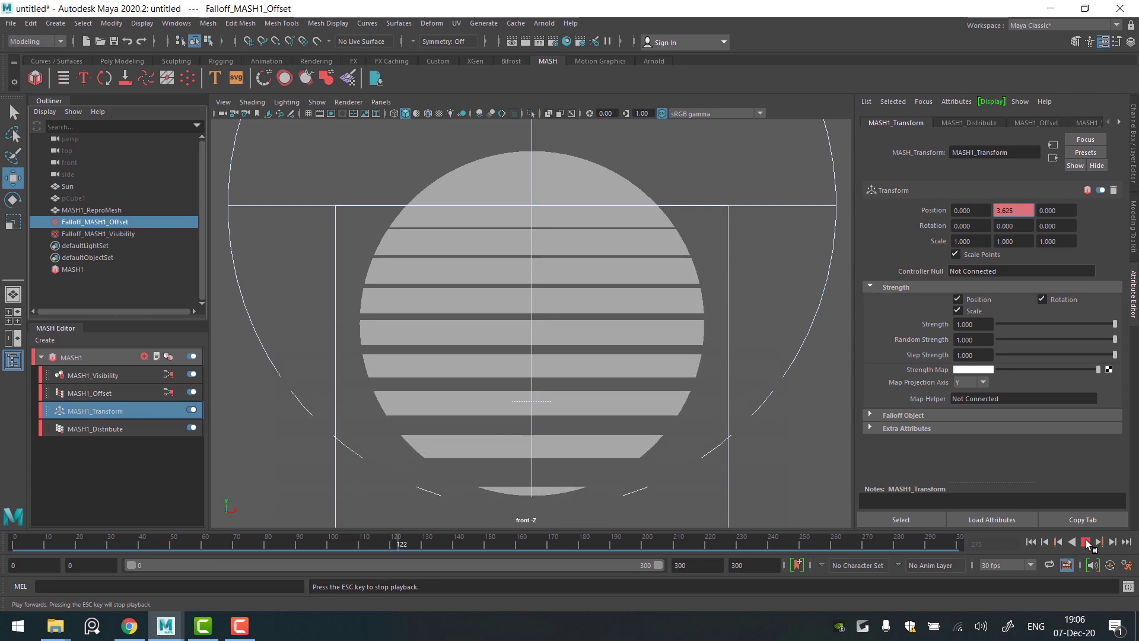
left_click(1086, 542)
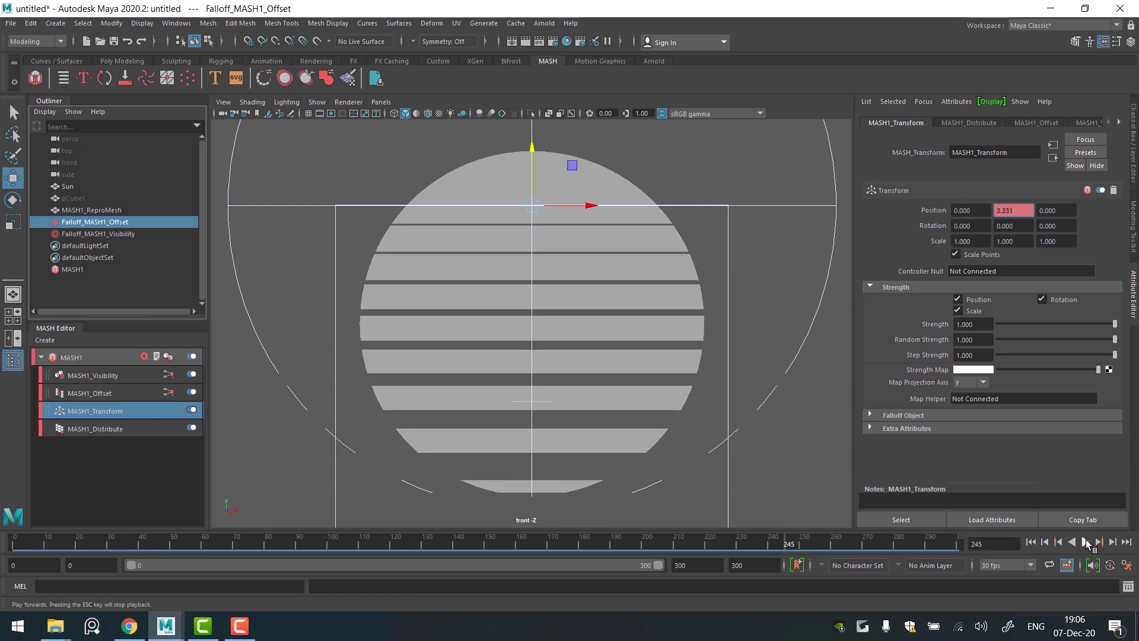
- Filter the viewport to show only polygons, then play the animation
left_click(317, 102)
left_click(330, 146)
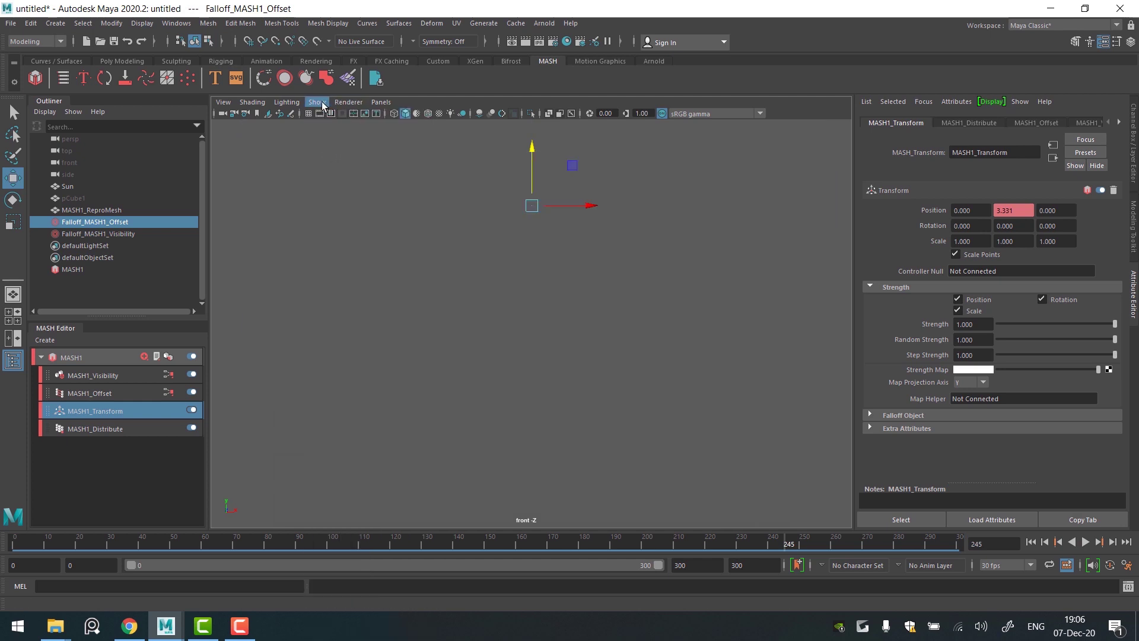
left_click(318, 103)
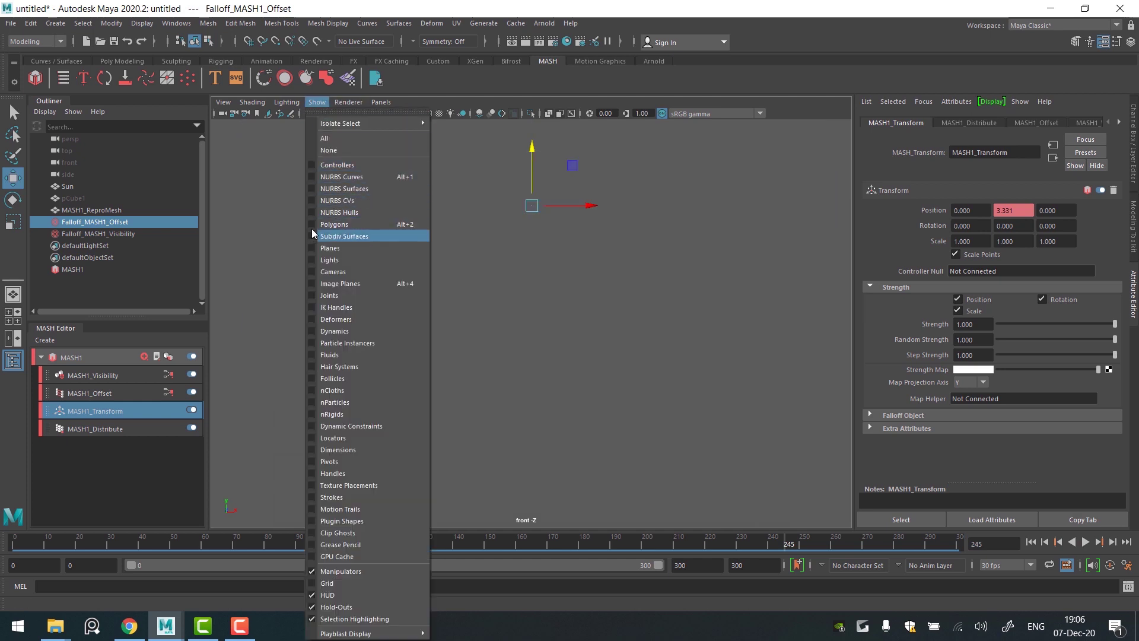
left_click(323, 225)
left_click(1086, 542)
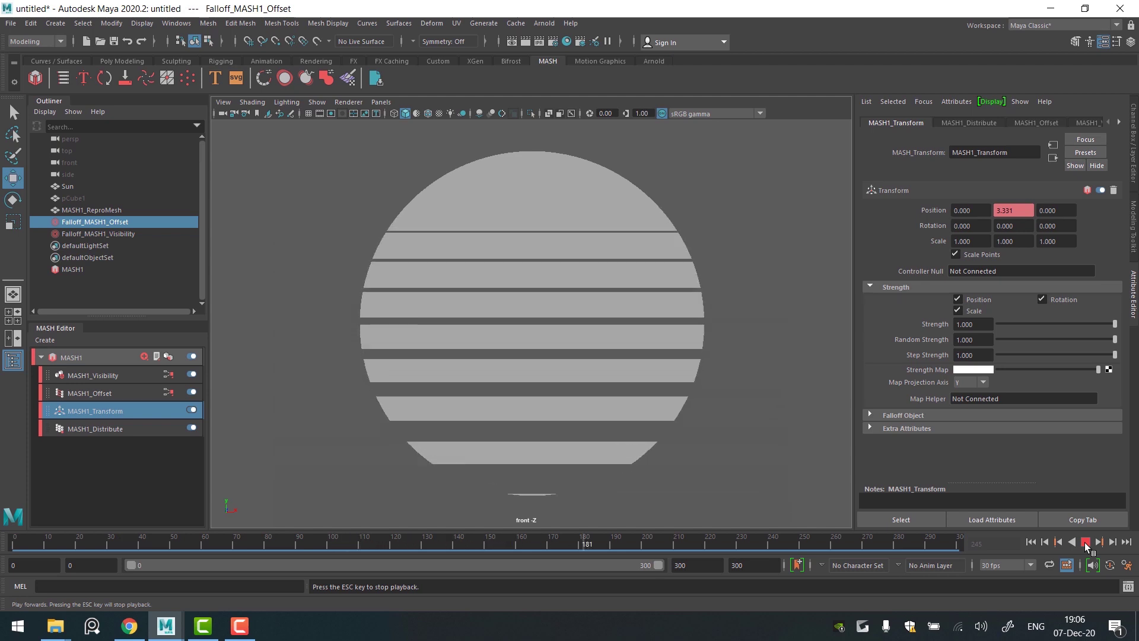
- Stop playback and group pCube1 and both falloffs into Mash_GRP
left_click(1086, 543)
left_click(95, 233)
left_click(78, 197, "shift")
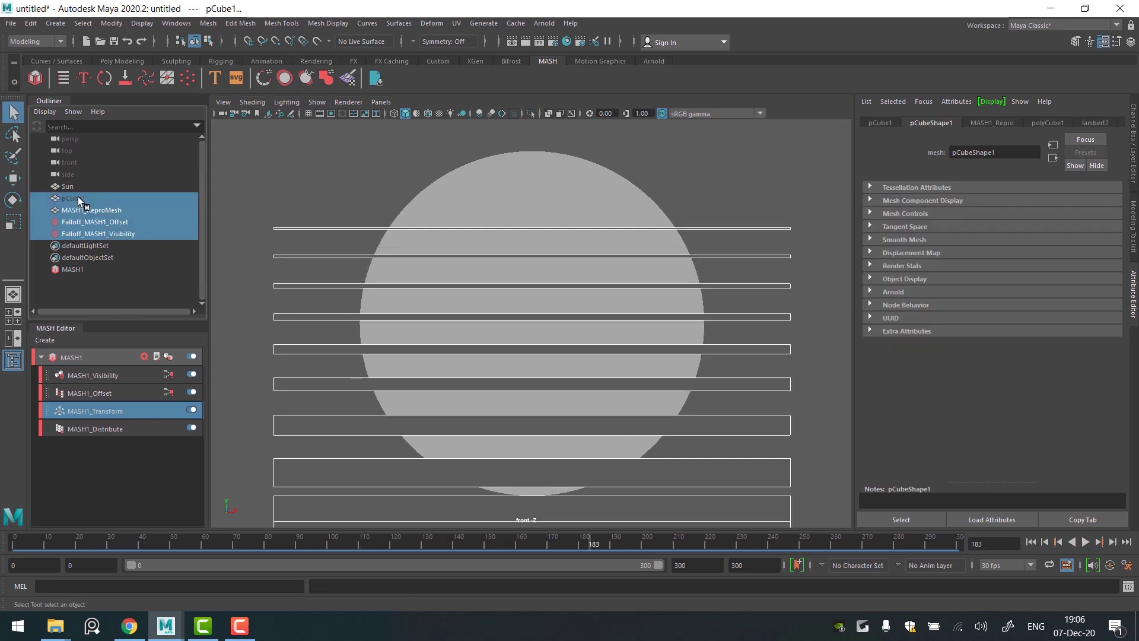
key("ctrl+g")
double_click(77, 198)
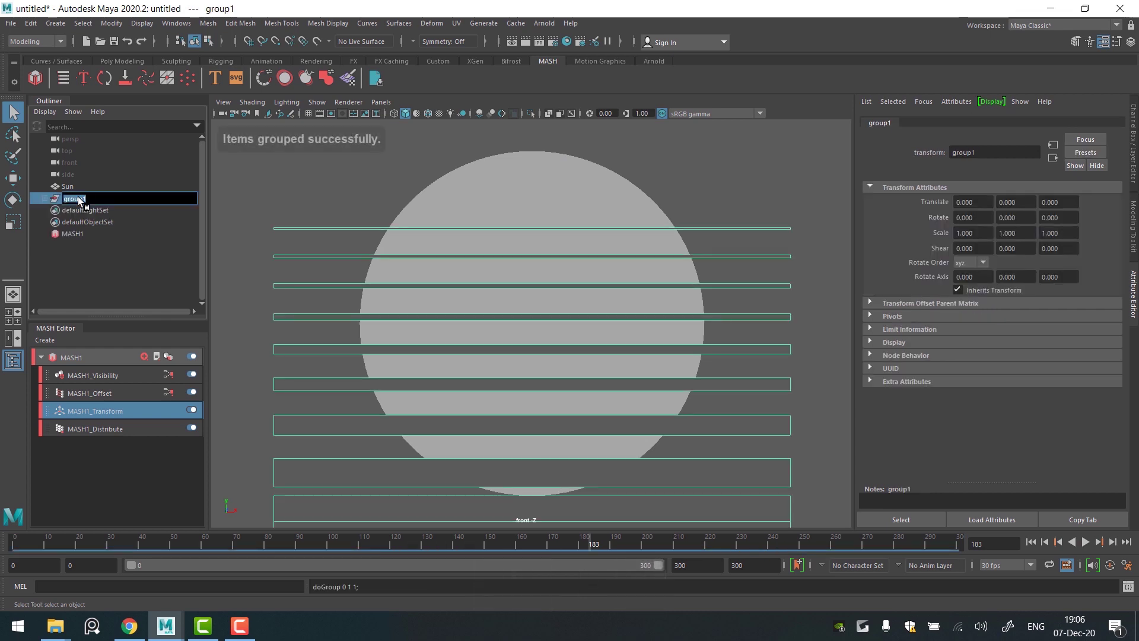
type("Mash")
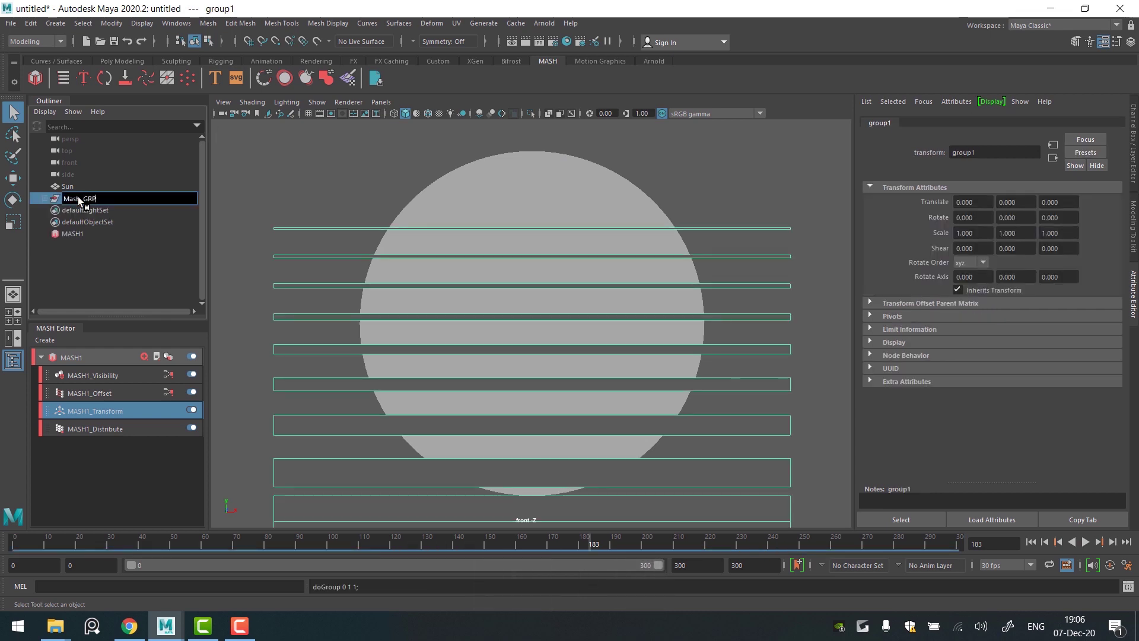
type("_GRP")
key("Return")
- Unparent MASH1_ReproMesh out of Mash_GRP with Shift+P
left_click(45, 198)
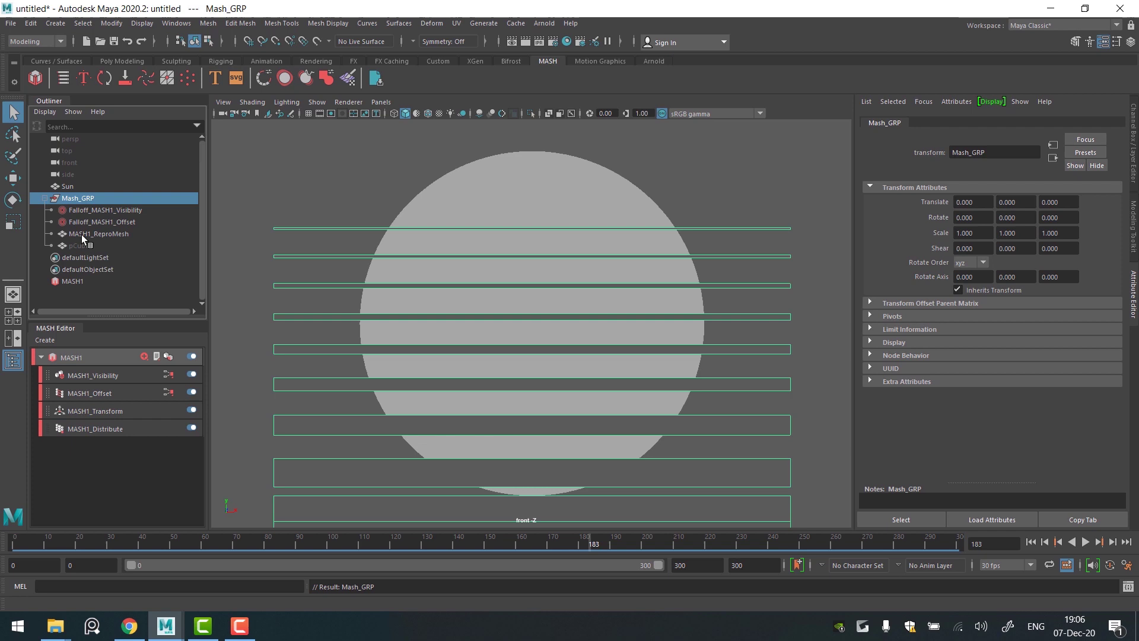
left_click(80, 234)
key("shift+p")
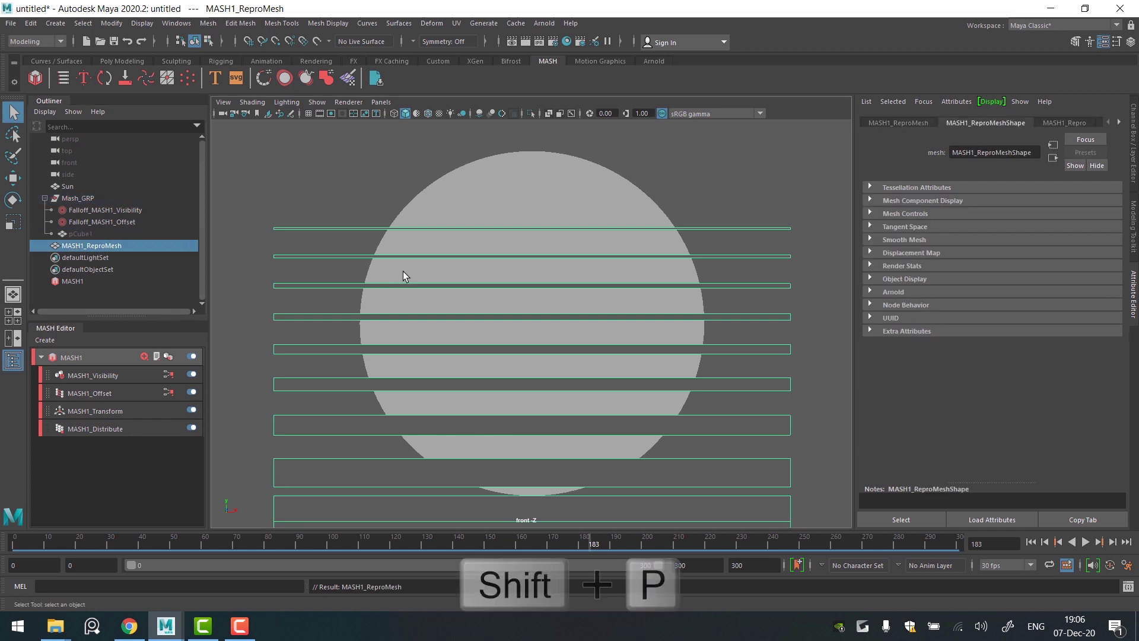
- Cut MASH1_ReproMesh out of the Sun disc with a boolean Difference
left_click(44, 197)
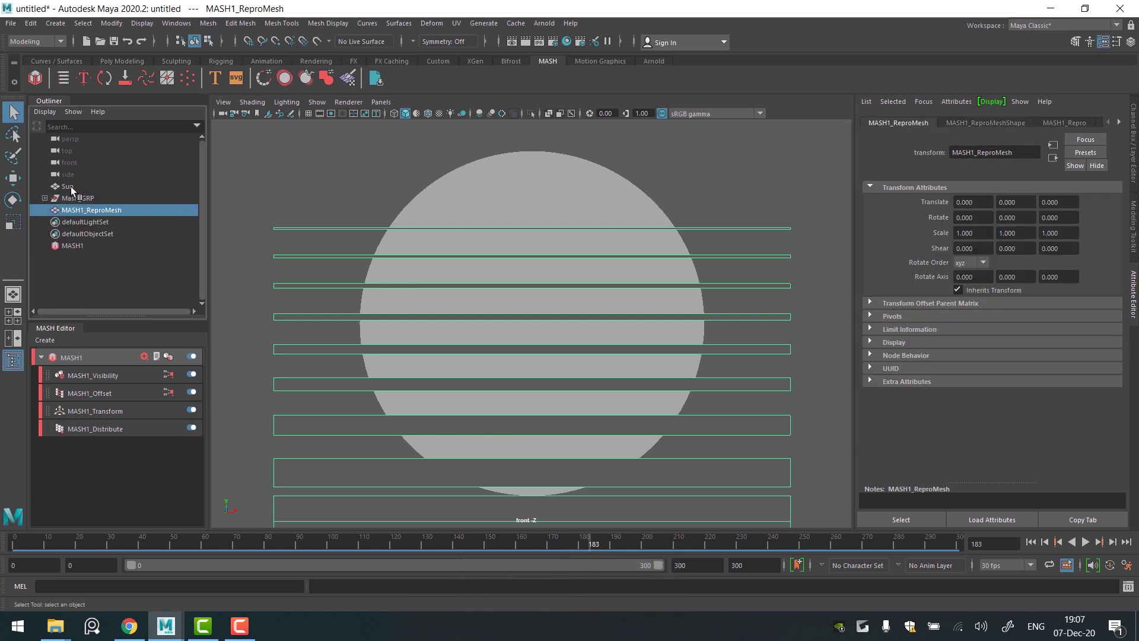
left_click(70, 186)
left_click(81, 209, "ctrl")
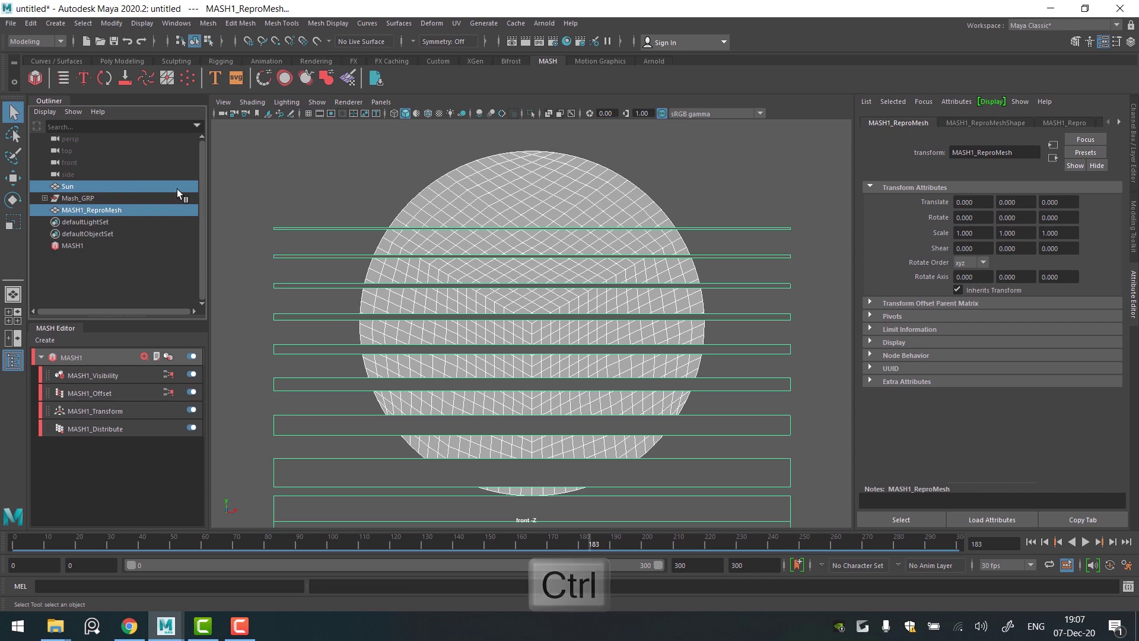
left_click(207, 23)
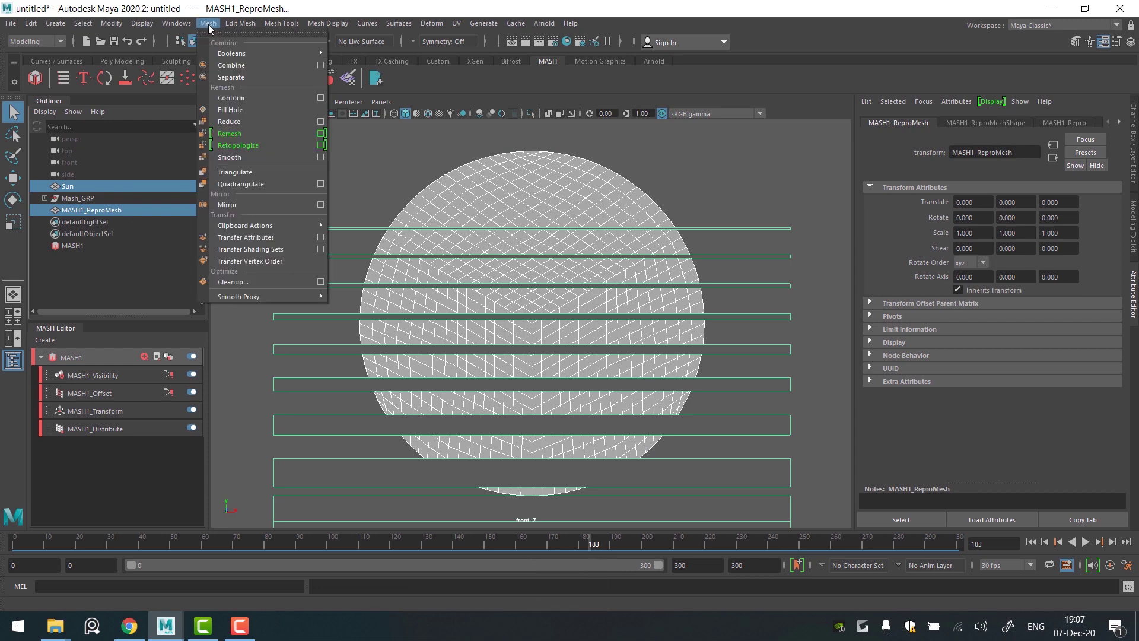
mouse_move(267, 53)
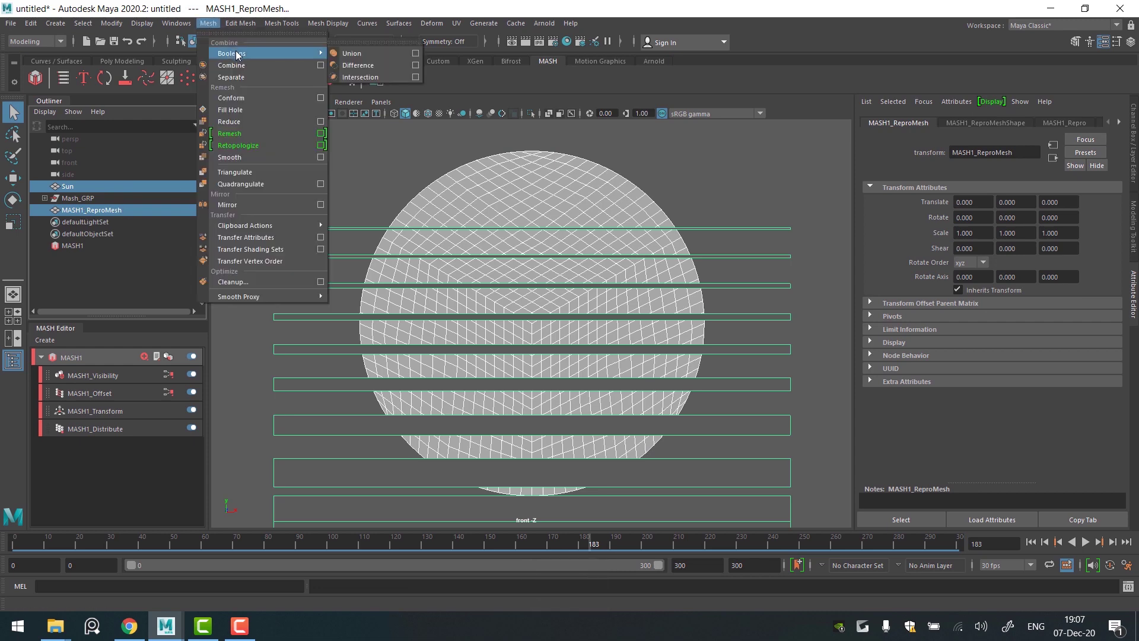
left_click(394, 64)
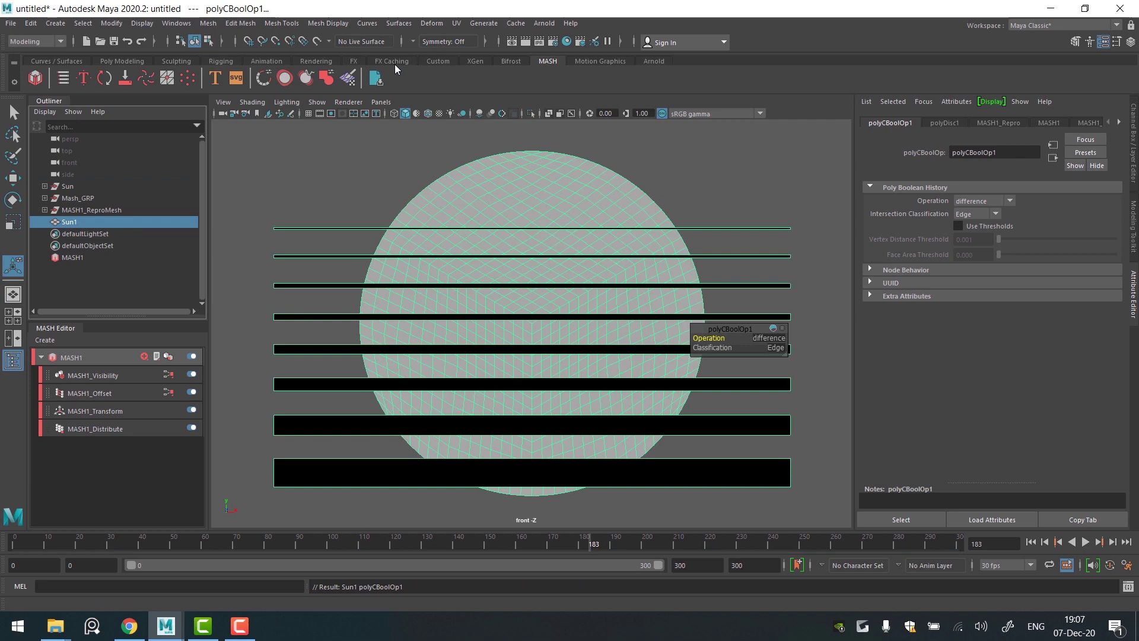
- Maximise the perspective view, select the cut sun sphere, and inspect it
key("space")
key("space")
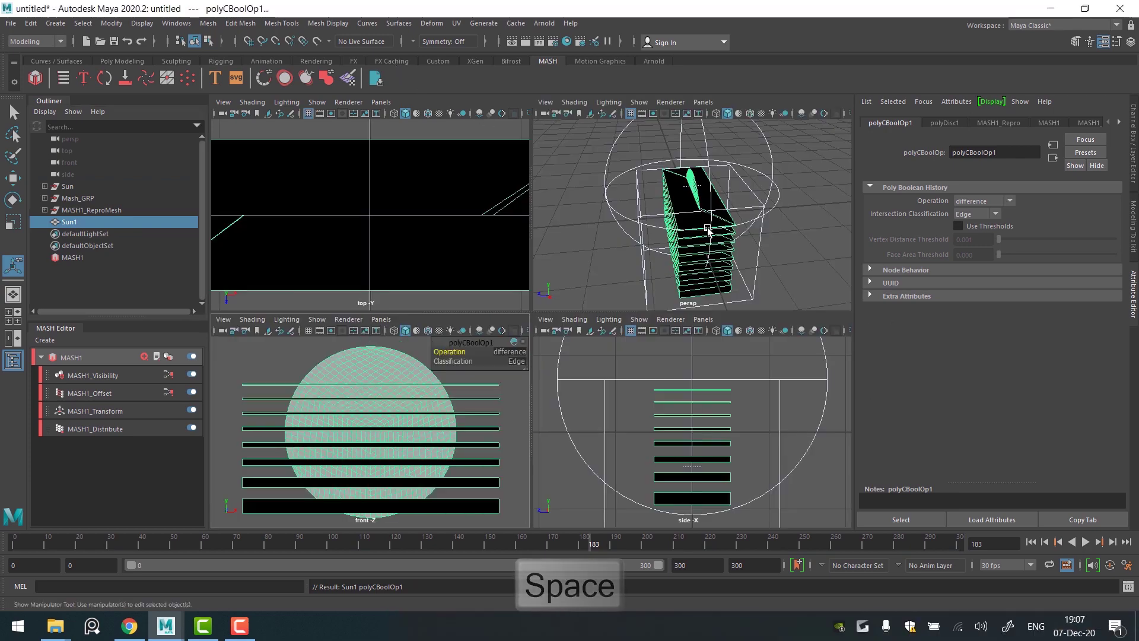
left_click_drag(630, 267, 603, 190, "alt")
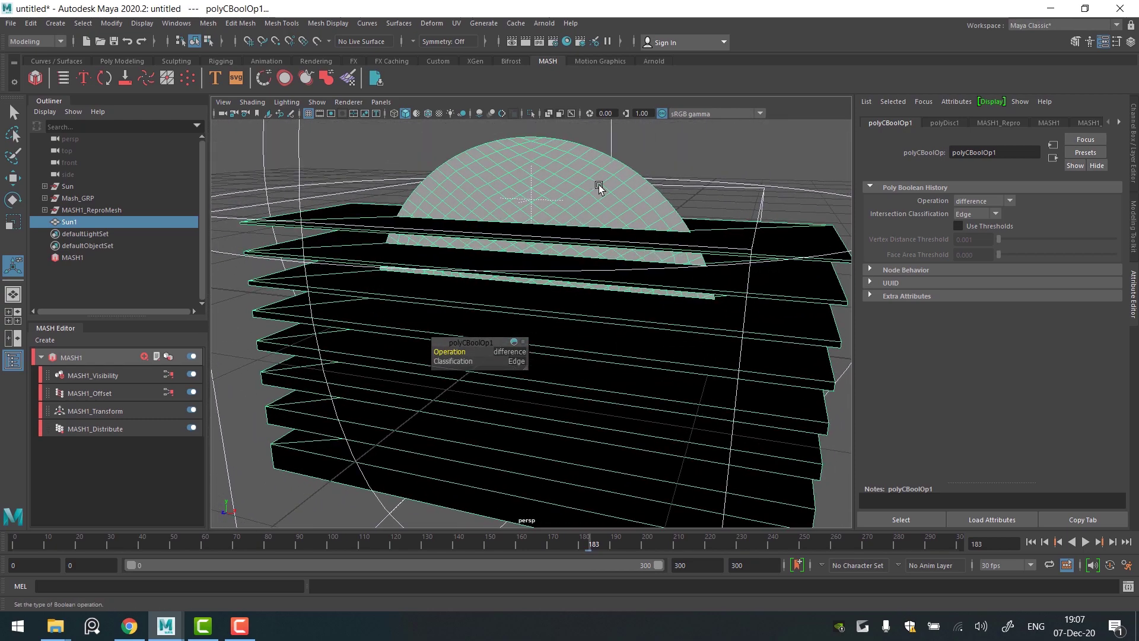
key("q")
left_click(688, 157)
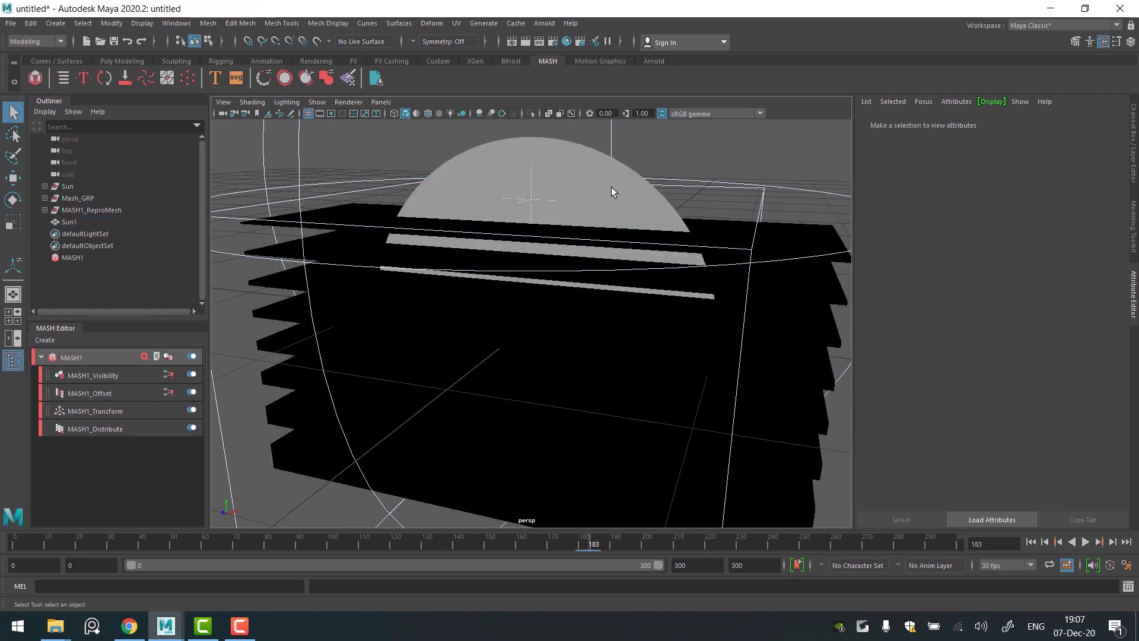
left_click(612, 187)
left_click_drag(594, 203, 629, 202, "alt")
- Undo the boolean cut and reselect the Sun with the MASH bars
key("ctrl+z")
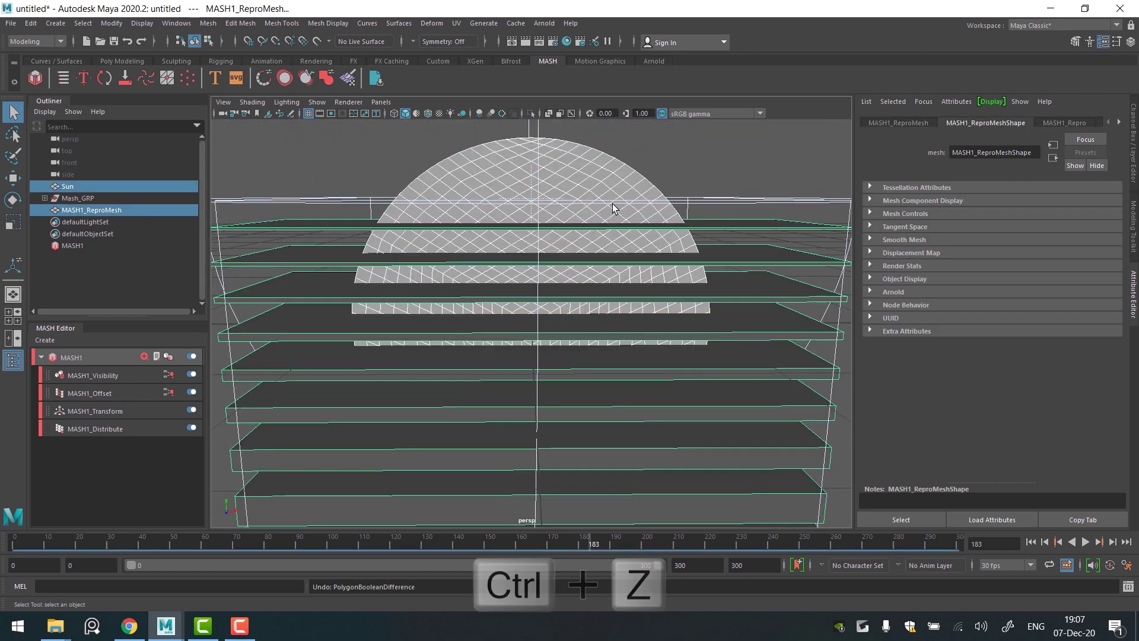
left_click(400, 144)
left_click(456, 171)
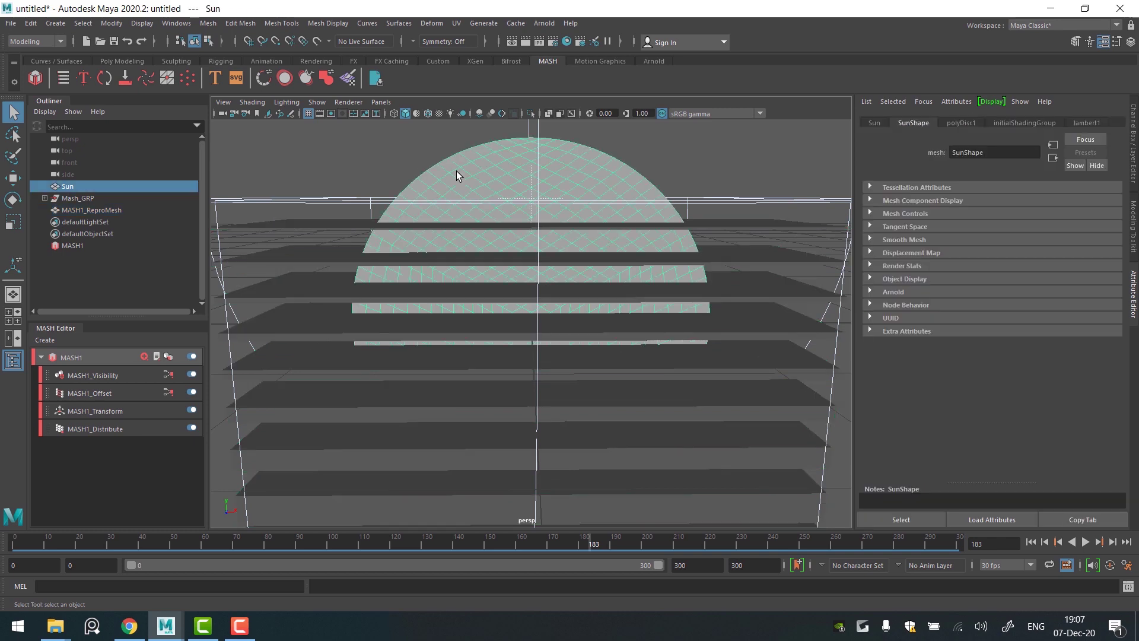
left_click(96, 209, "ctrl")
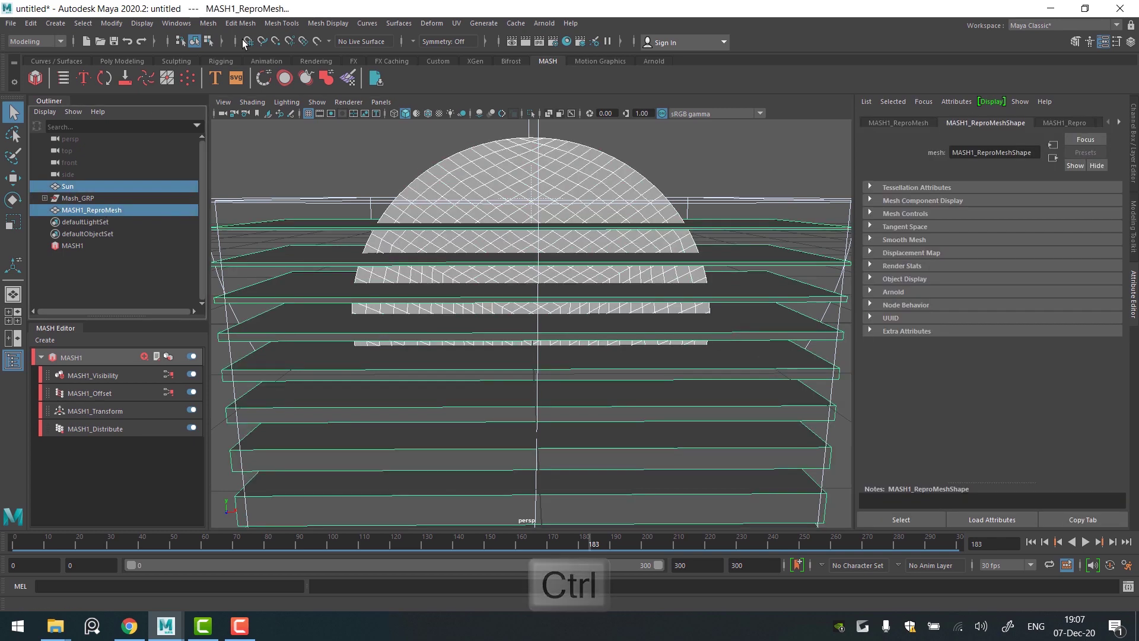
- Apply Boolean Difference with Normal intersection classification to create Sun1
left_click(215, 26)
mouse_move(248, 53)
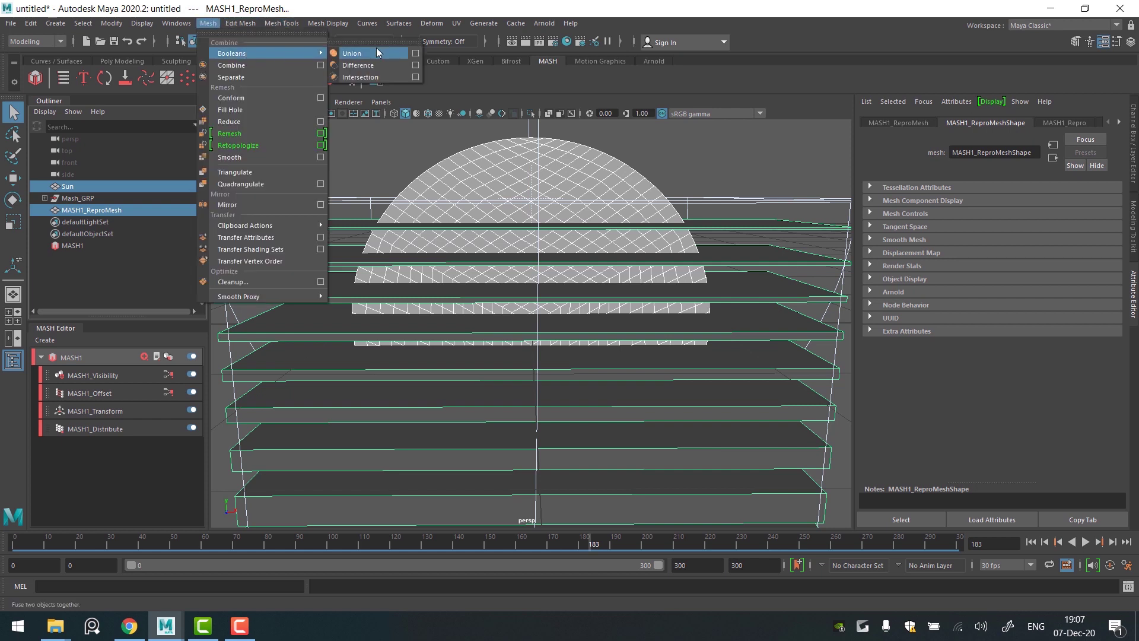
left_click(417, 66)
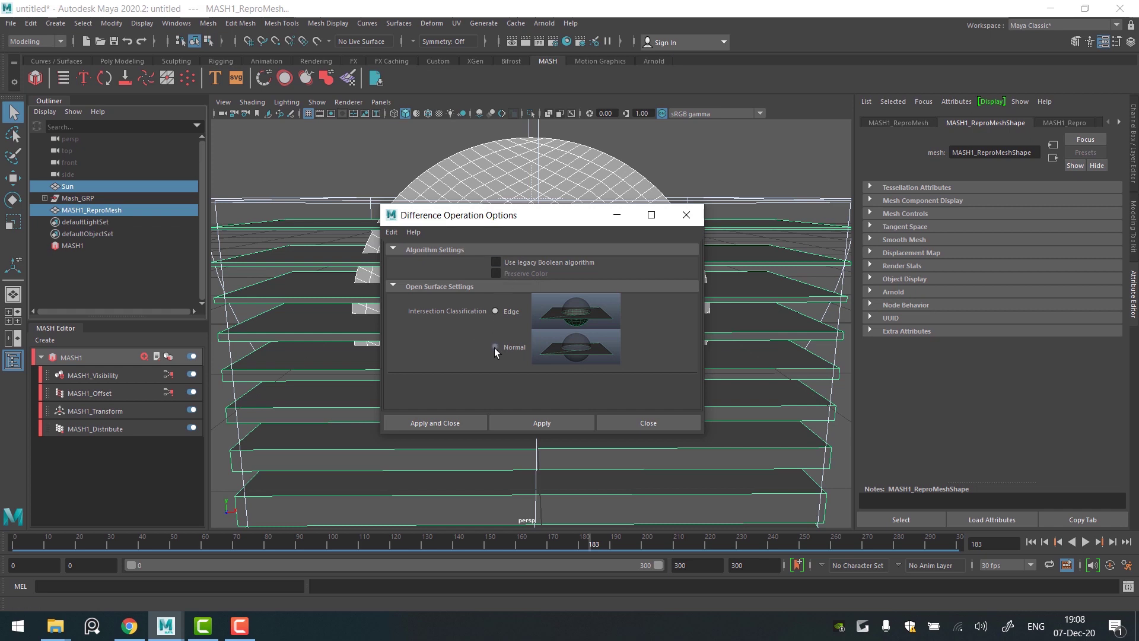
left_click(495, 348)
left_click(545, 424)
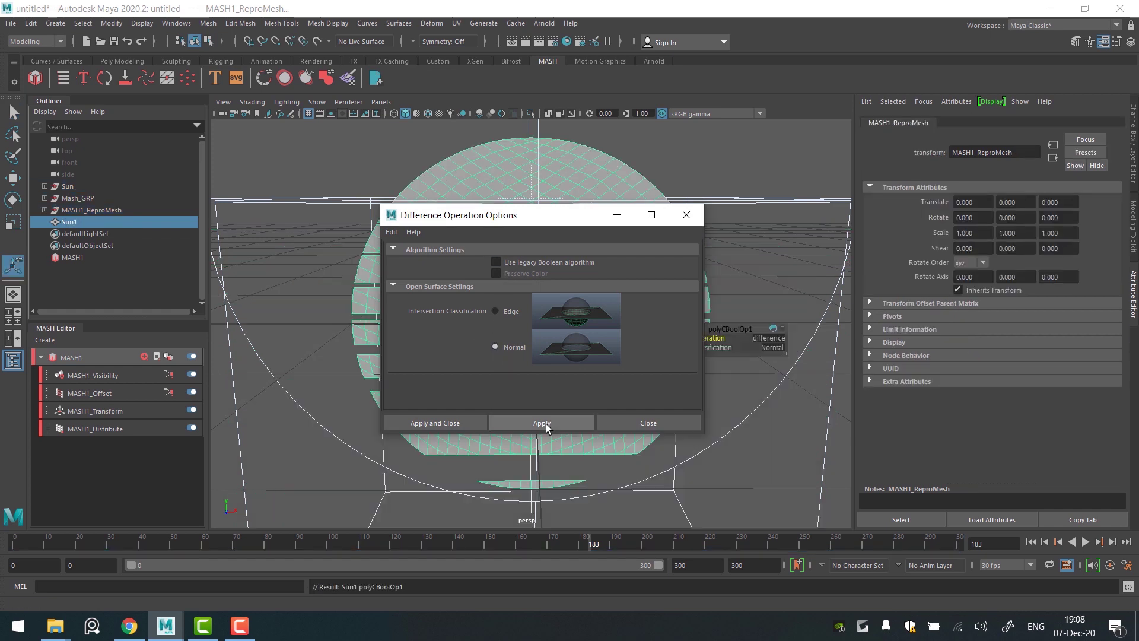
left_click(622, 421)
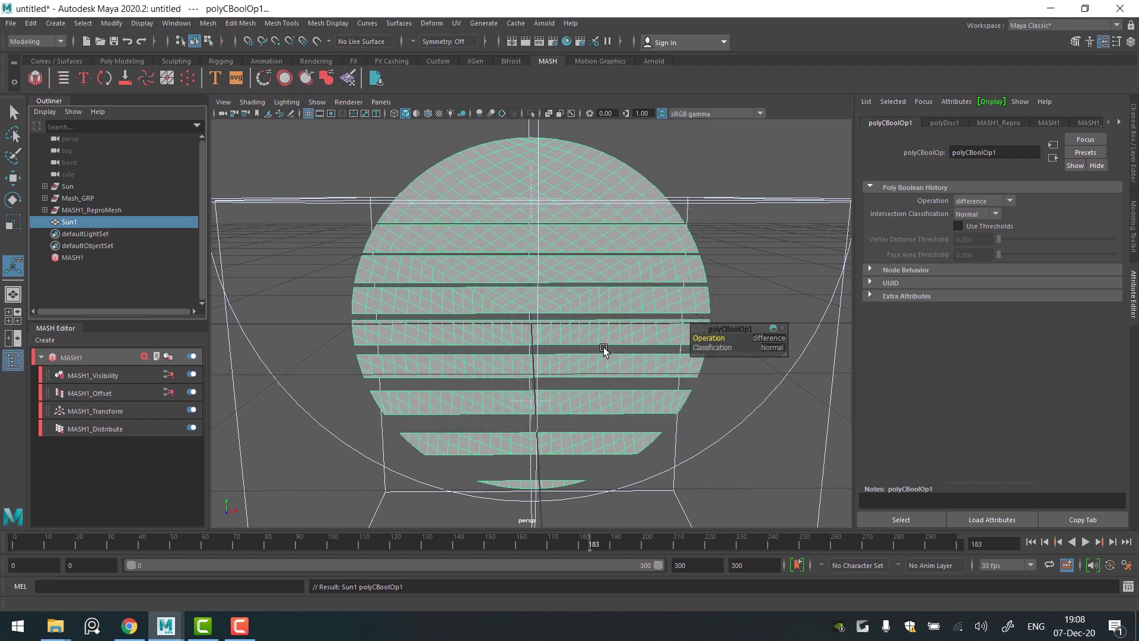
left_click_drag(604, 347, 586, 368, "alt")
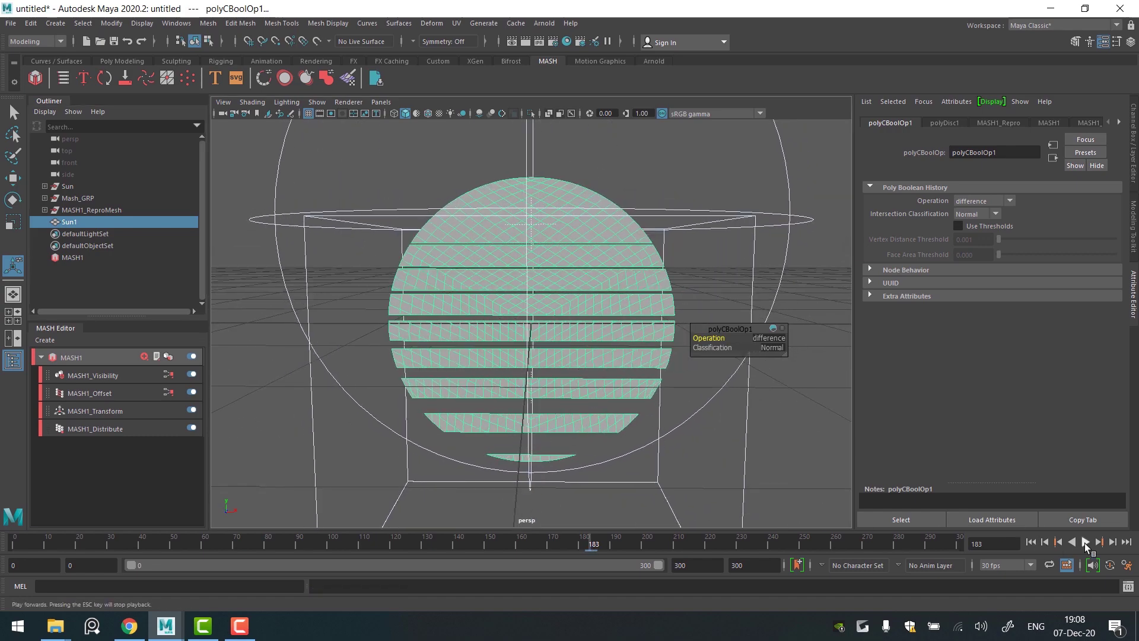
- Play the animation in a maximised front view and stop at frame 120
left_click(1086, 542)
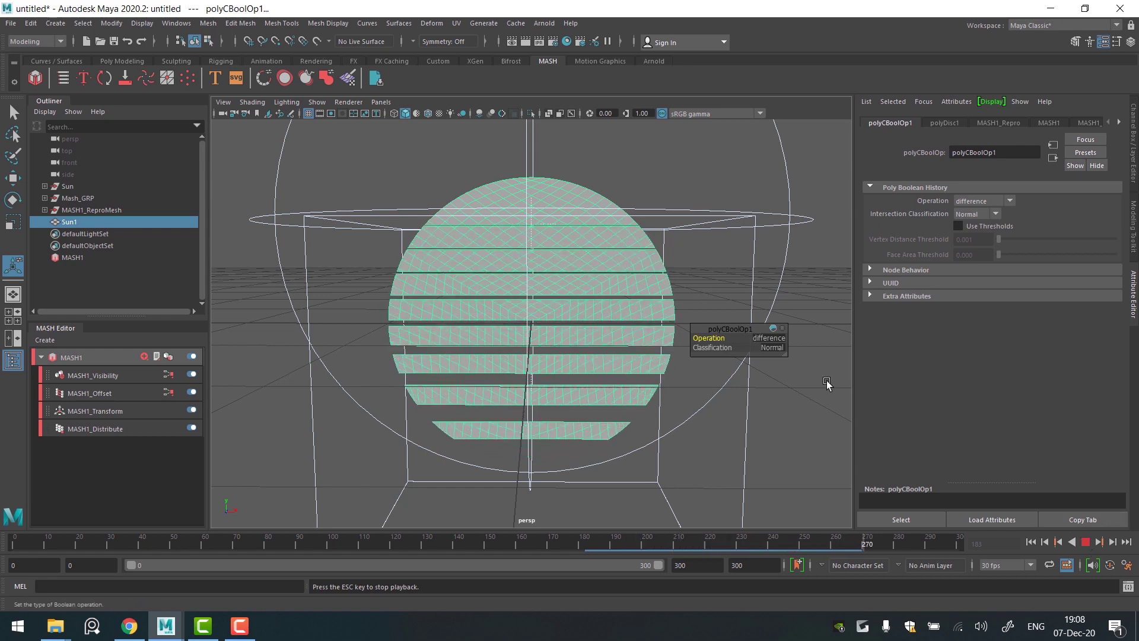
left_click(801, 390)
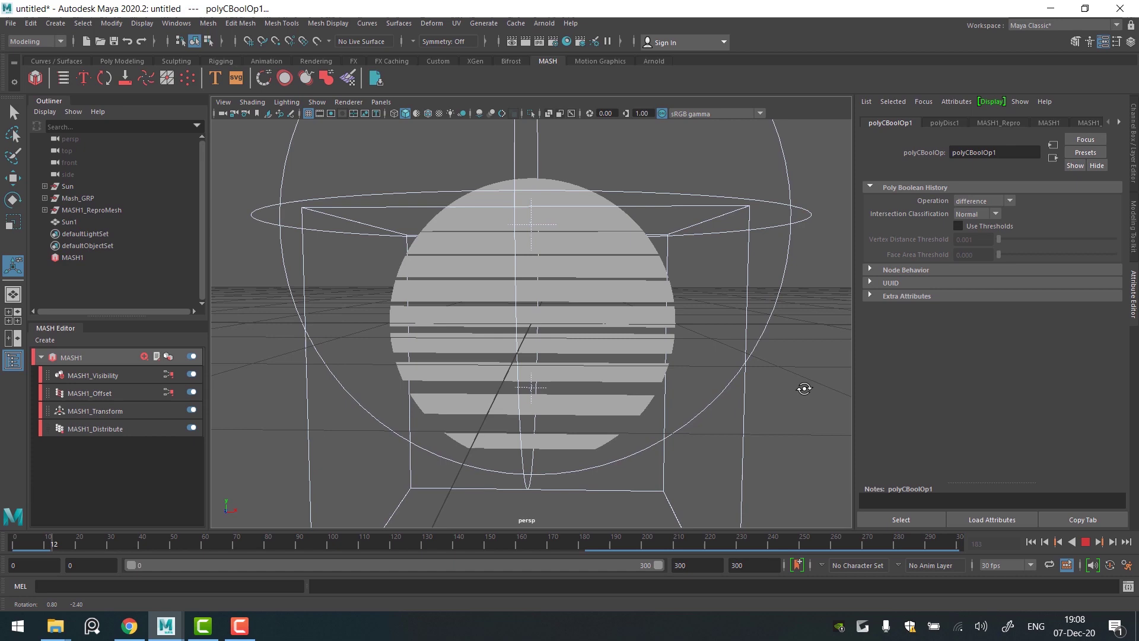
key("space")
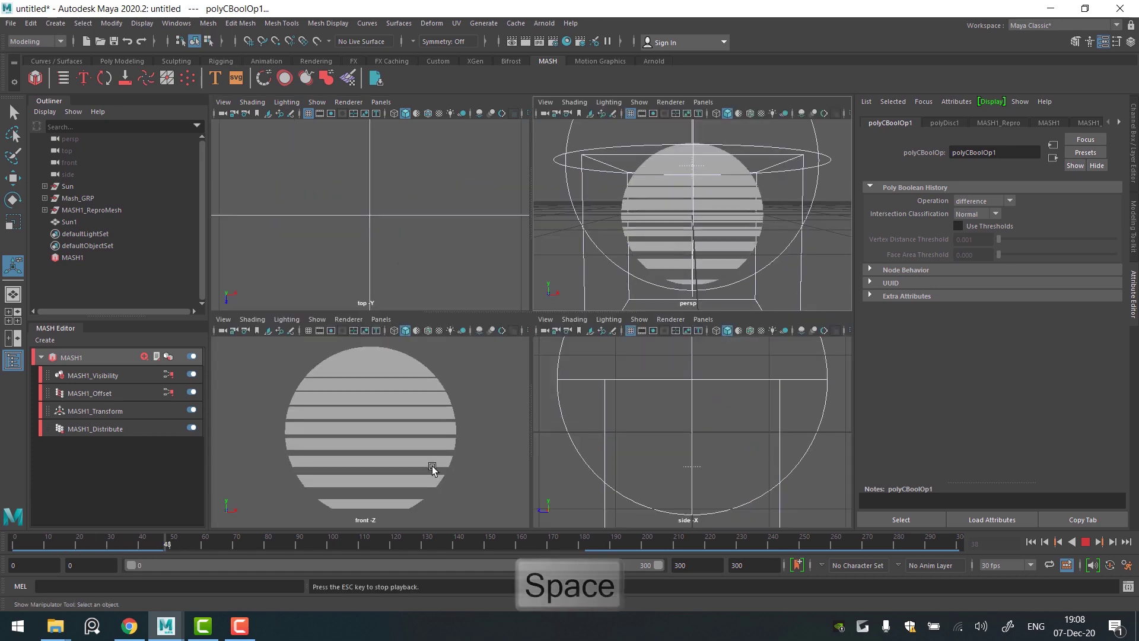
key("space")
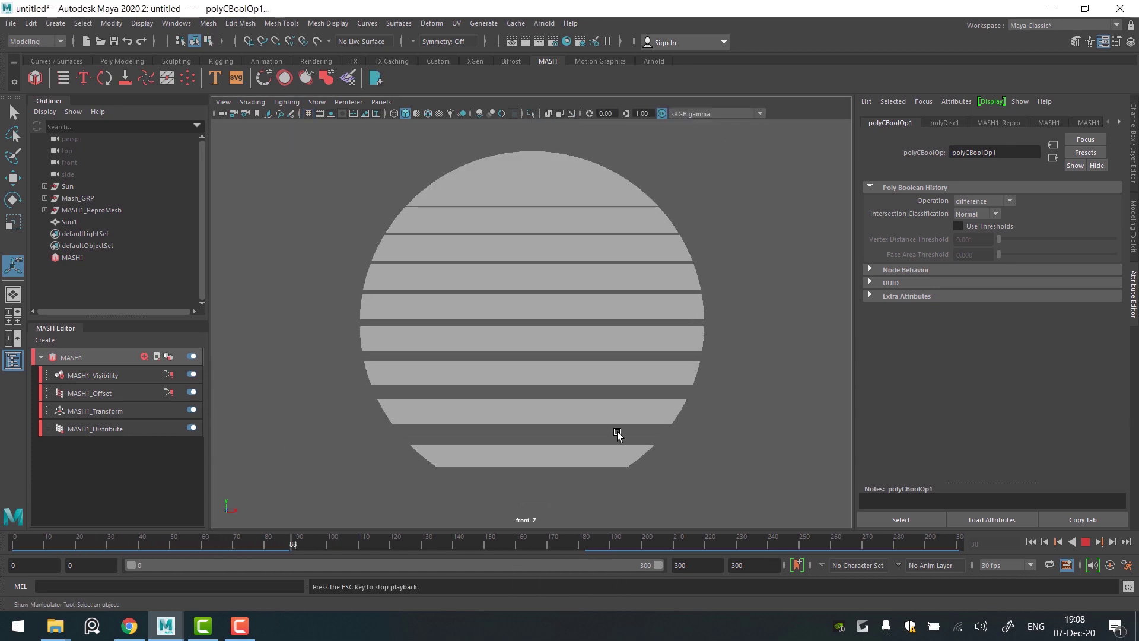
left_click(1086, 542)
key("q")
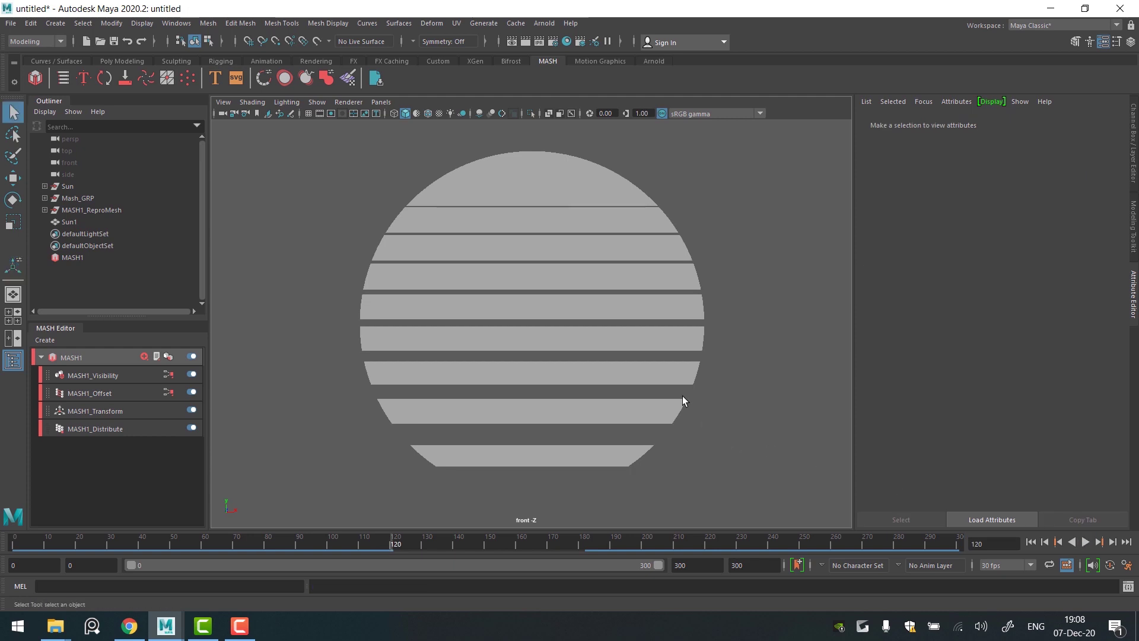
- Assign a new Arnold aiStandardSurface material to Sun1
left_click(649, 340)
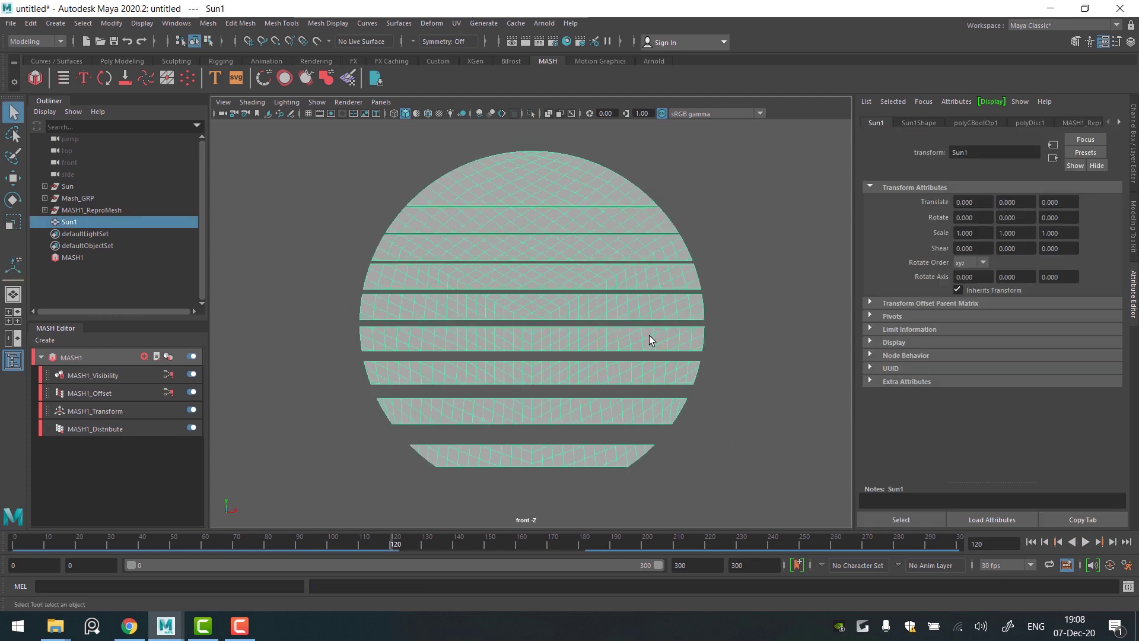
right_click_drag(649, 340, 651, 603)
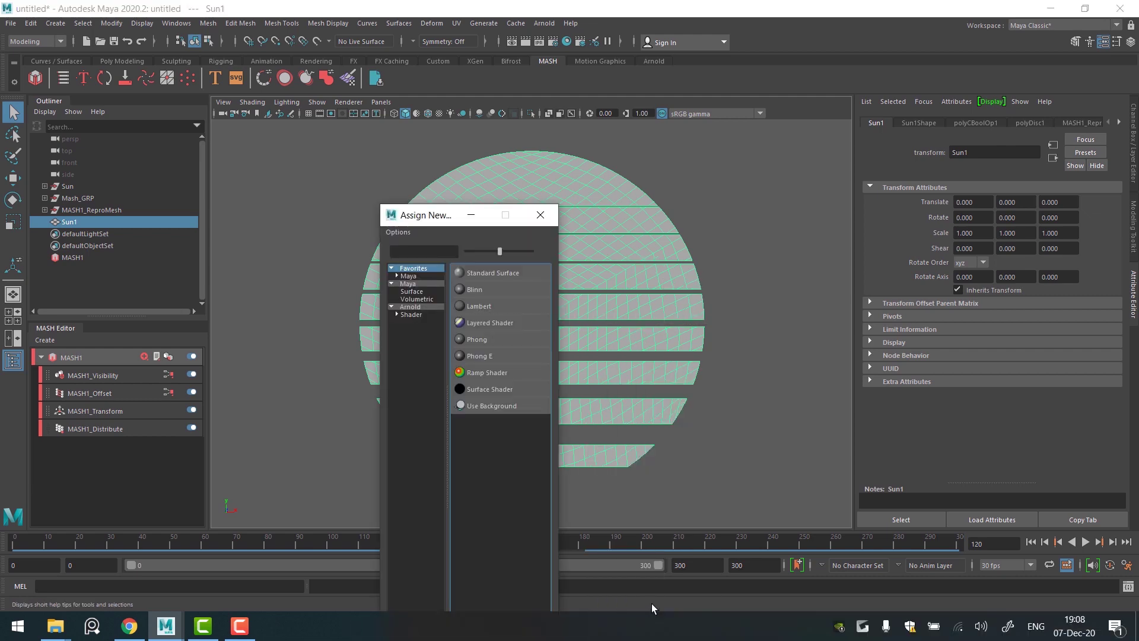
left_click(415, 308)
left_click(502, 506)
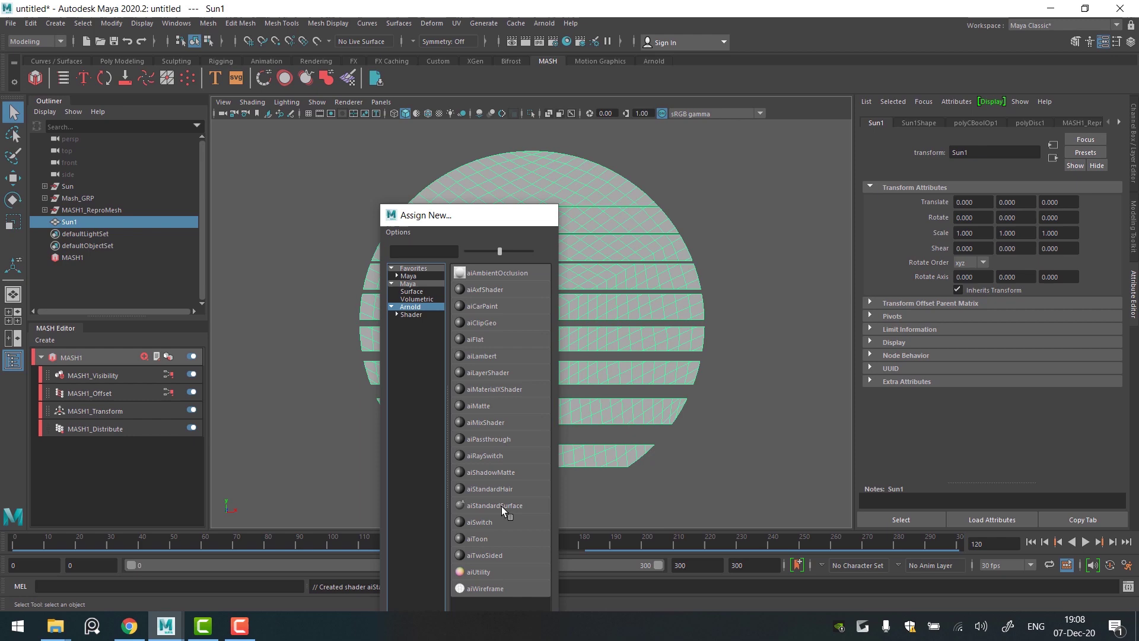
- Set Base Weight 0 and Emission Weight 1, and rename the material aiSUN_mat
left_click_drag(1044, 258, 978, 259)
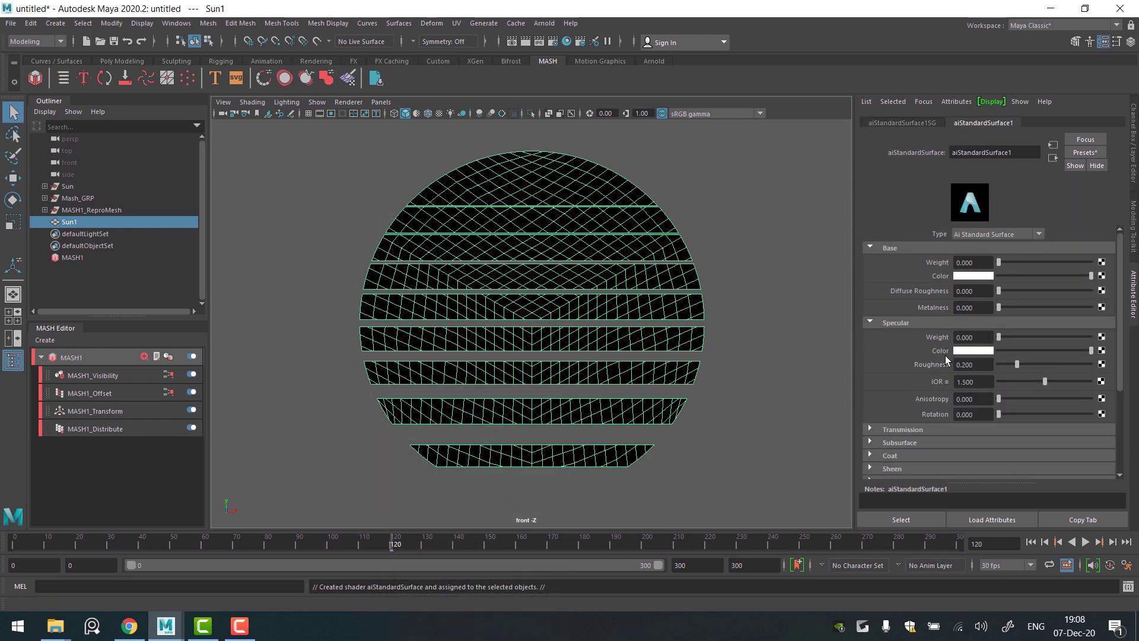
scroll(888, 429, "down", 3)
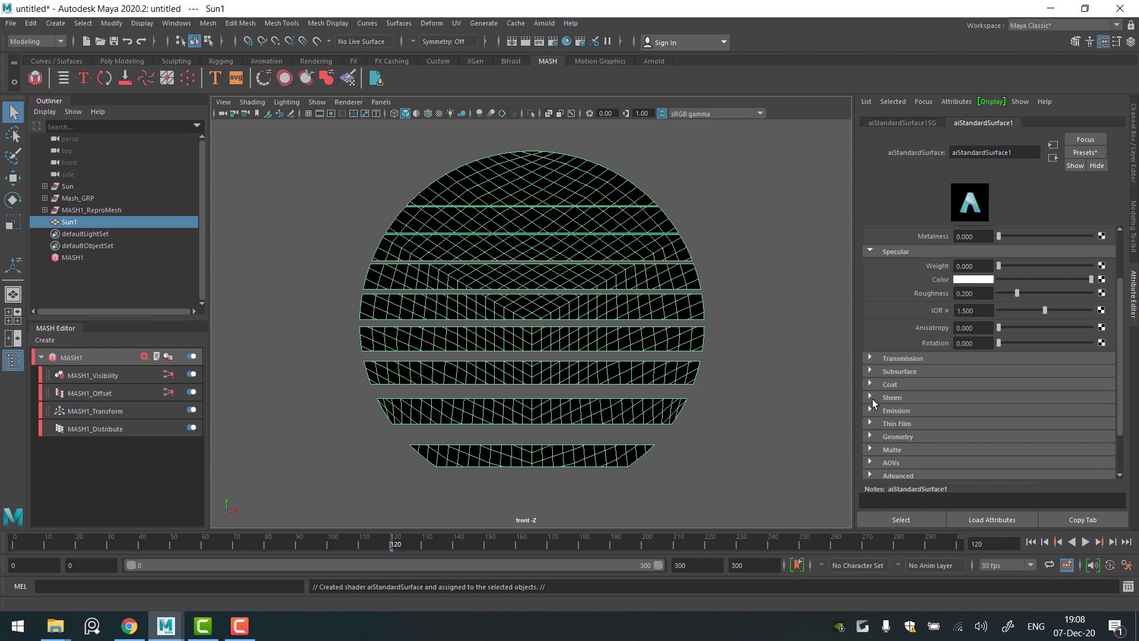
left_click(870, 410)
left_click_drag(999, 425, 1097, 428)
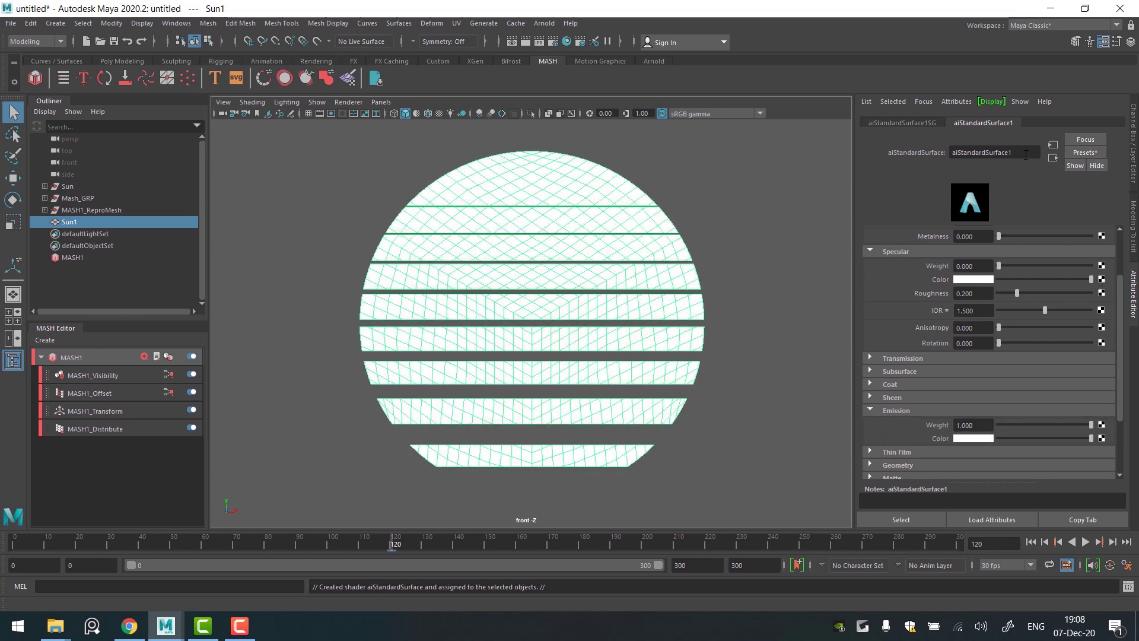
left_click_drag(1026, 155, 962, 159)
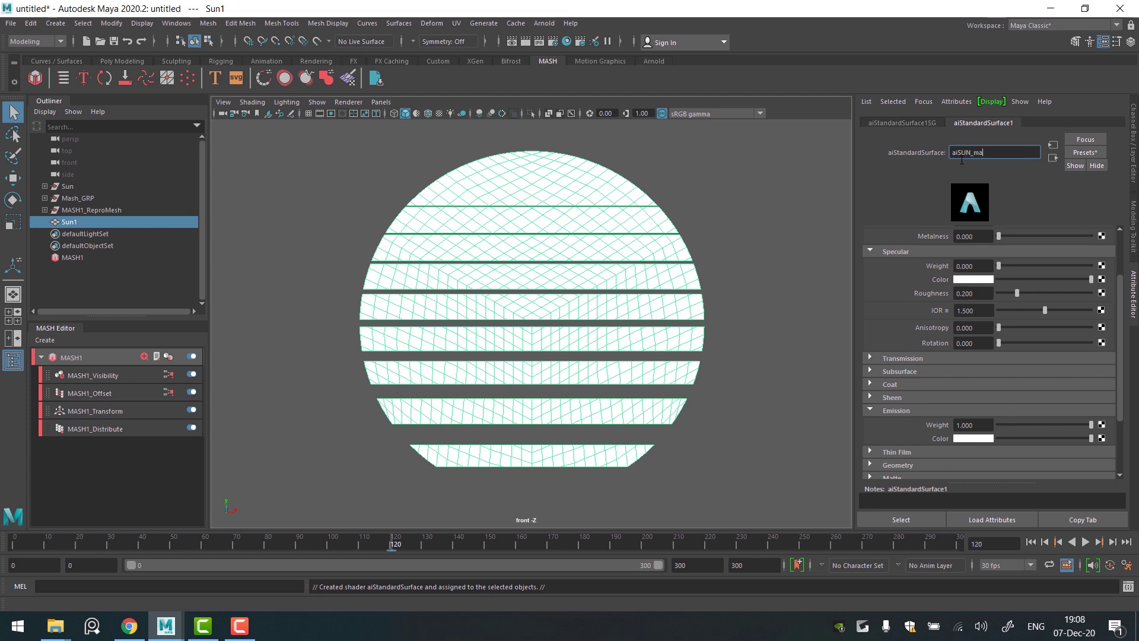
type("SUN_mat")
key("Return")
left_click(770, 295)
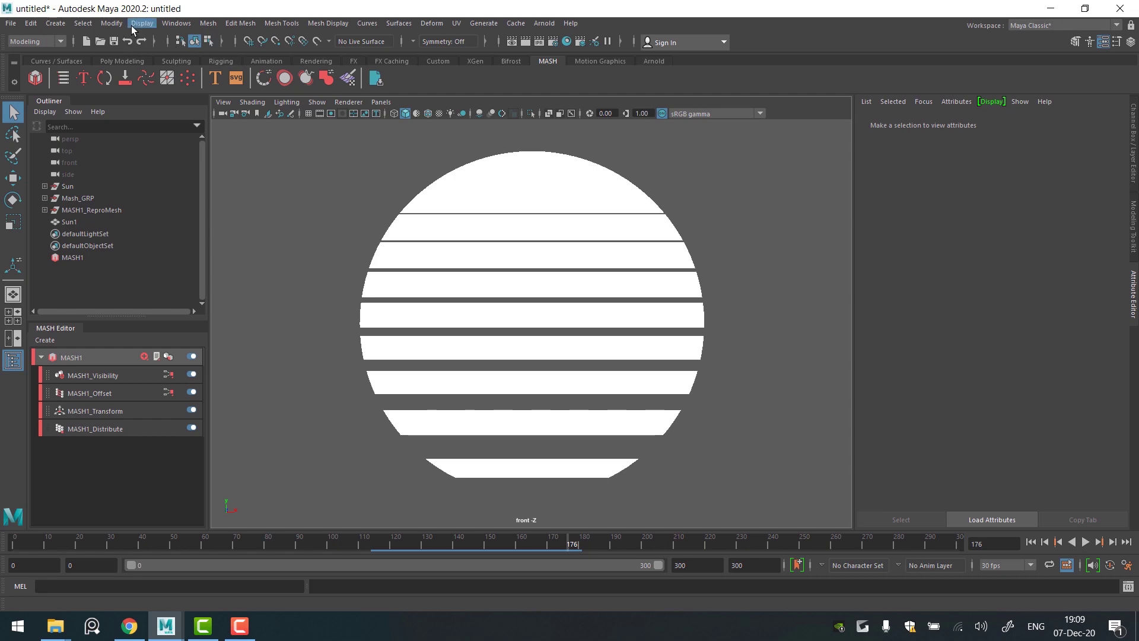
- Open Hypershade and display the aiSUN_mat network in the node graph
left_click(162, 25)
mouse_move(232, 104)
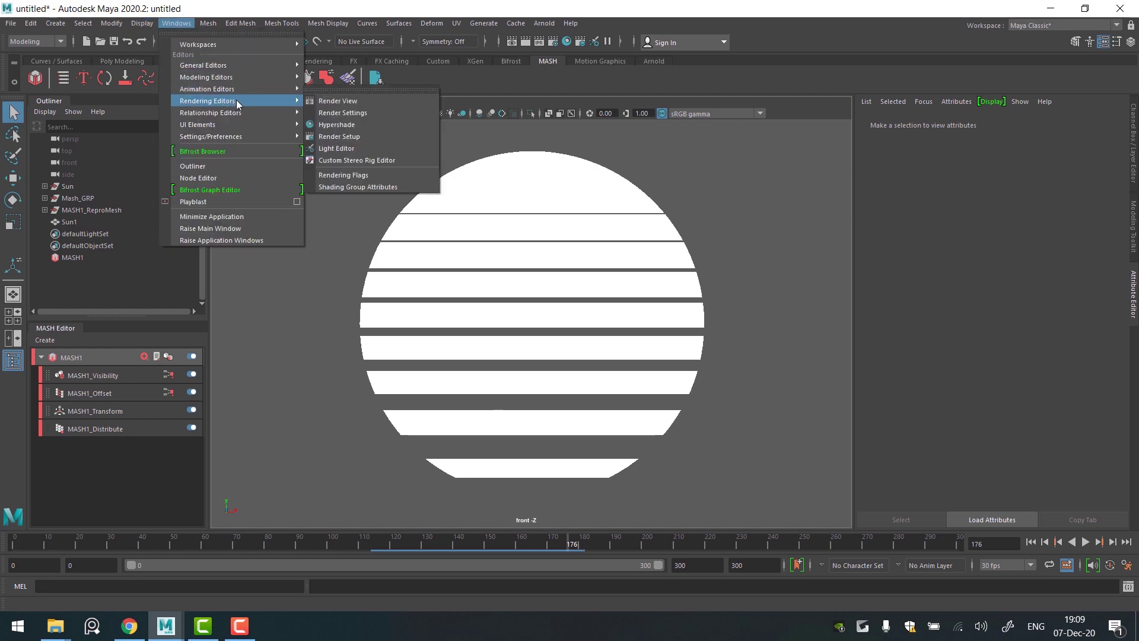
left_click(355, 124)
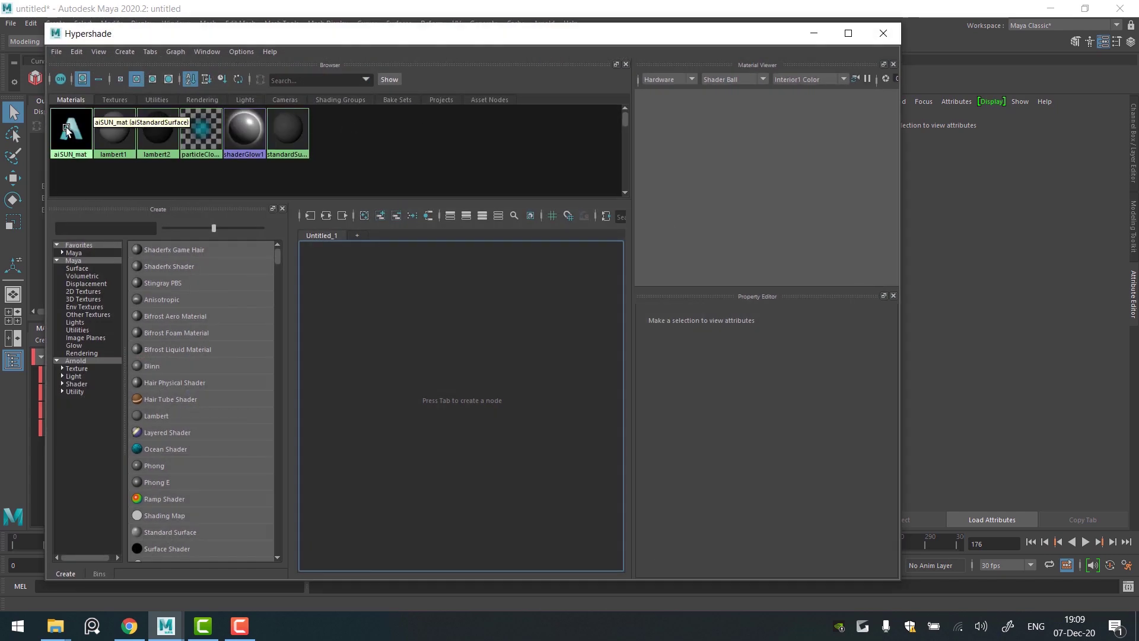
left_click(67, 131)
right_click_drag(104, 132, 92, 167)
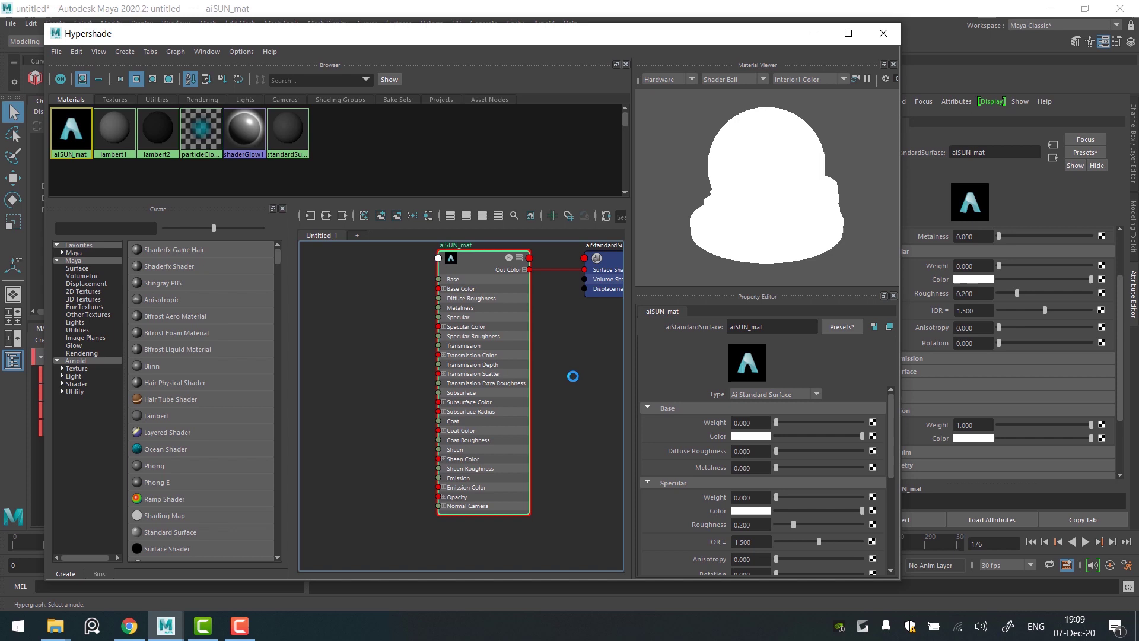
left_click(401, 430)
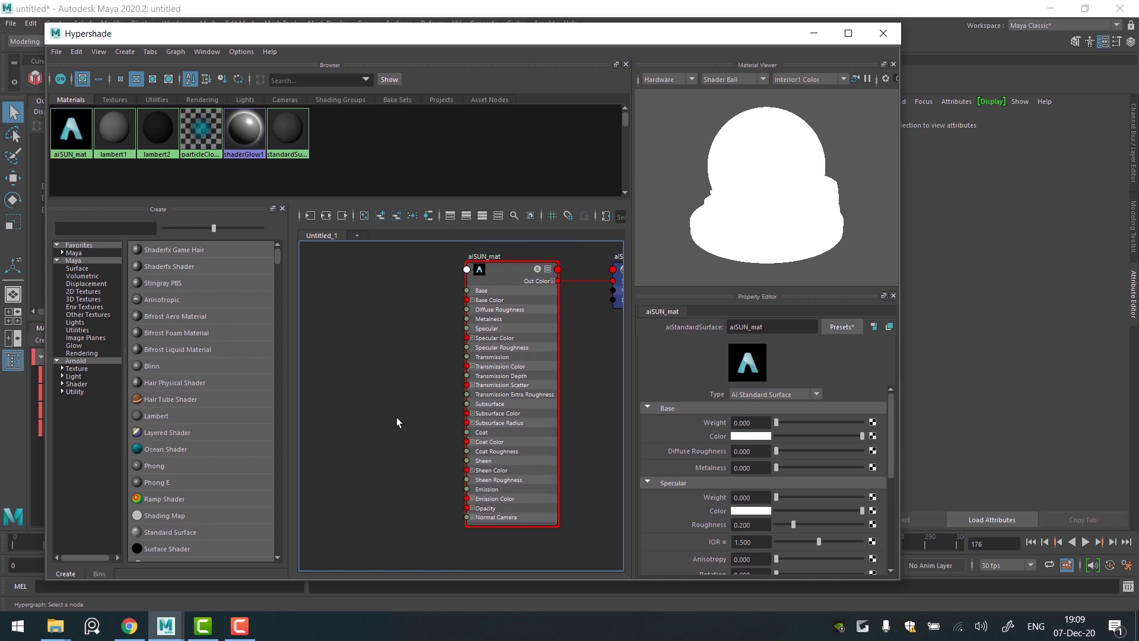
- Create a ramp as projection and place place2dTexture1 beside ramp1
key("Tab")
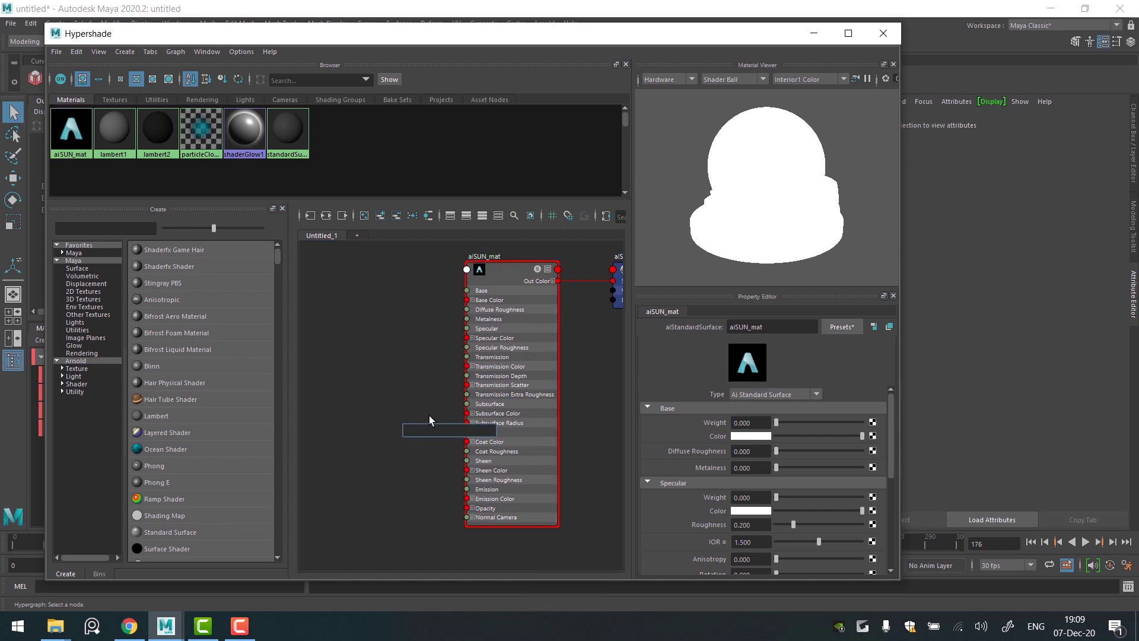
type("ramp")
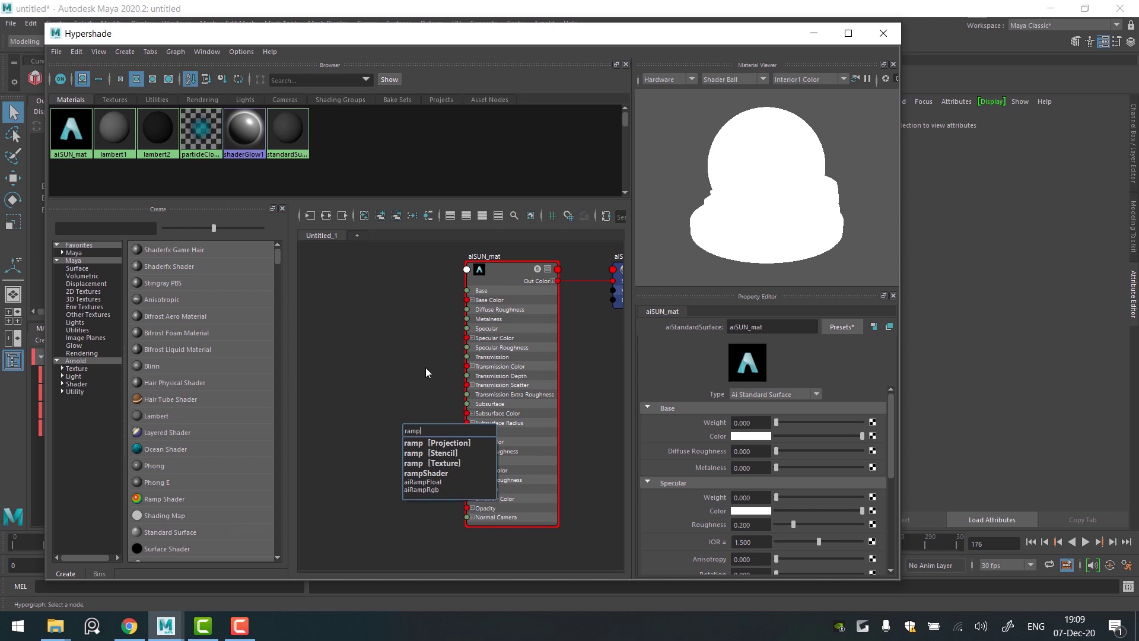
left_click(421, 444)
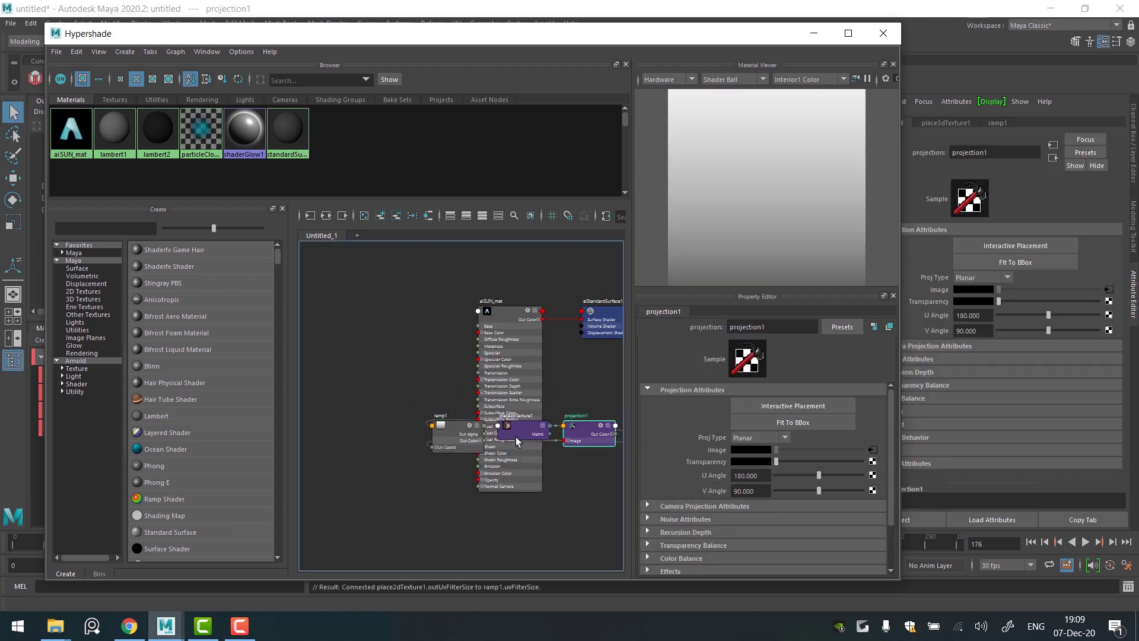
left_click(479, 429)
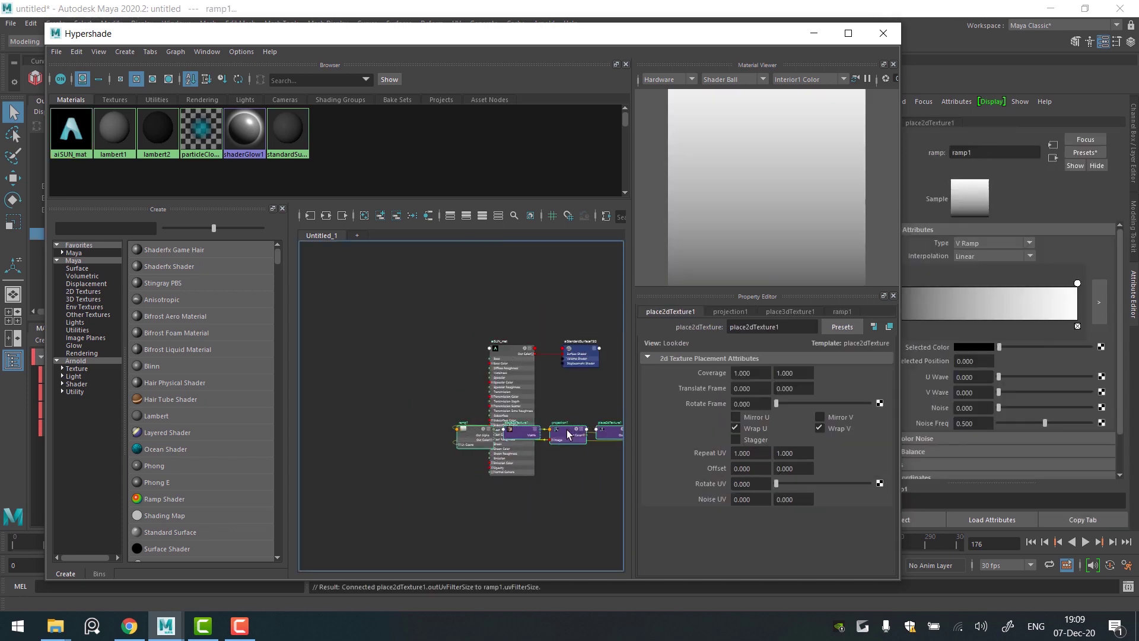
key("f")
left_click(473, 389)
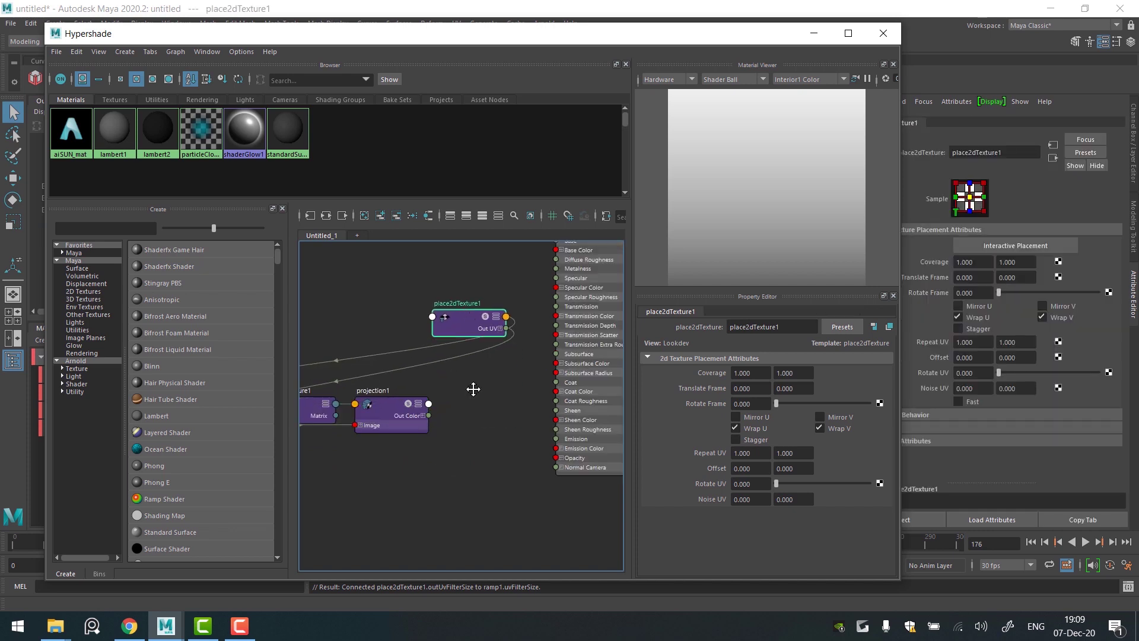
left_click(318, 418)
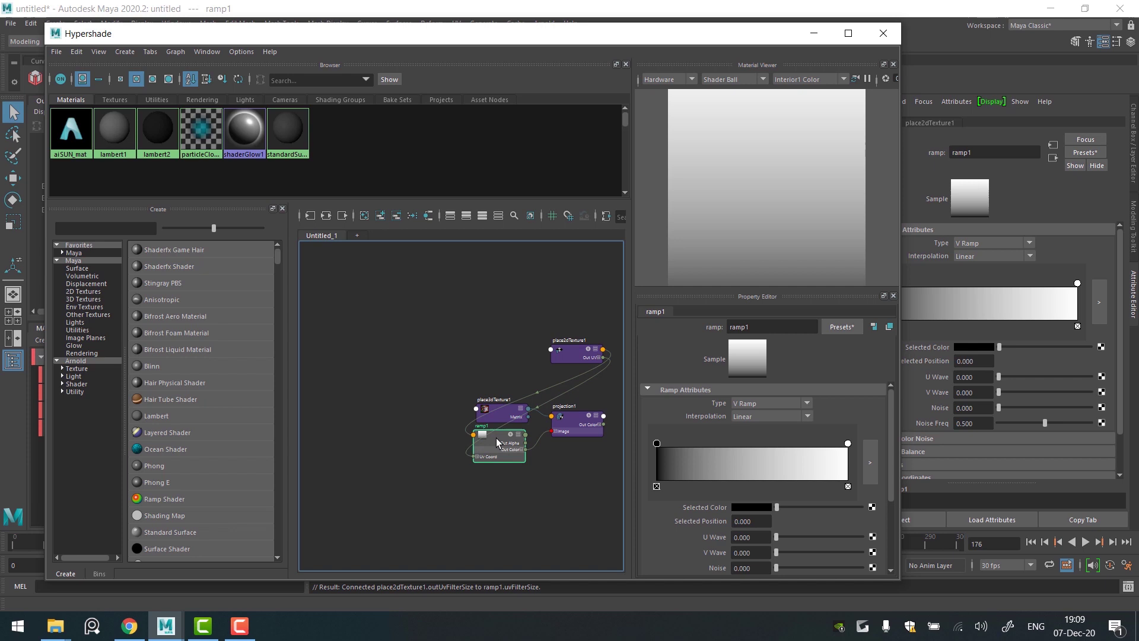
left_click(408, 436)
left_click_drag(408, 436, 419, 446)
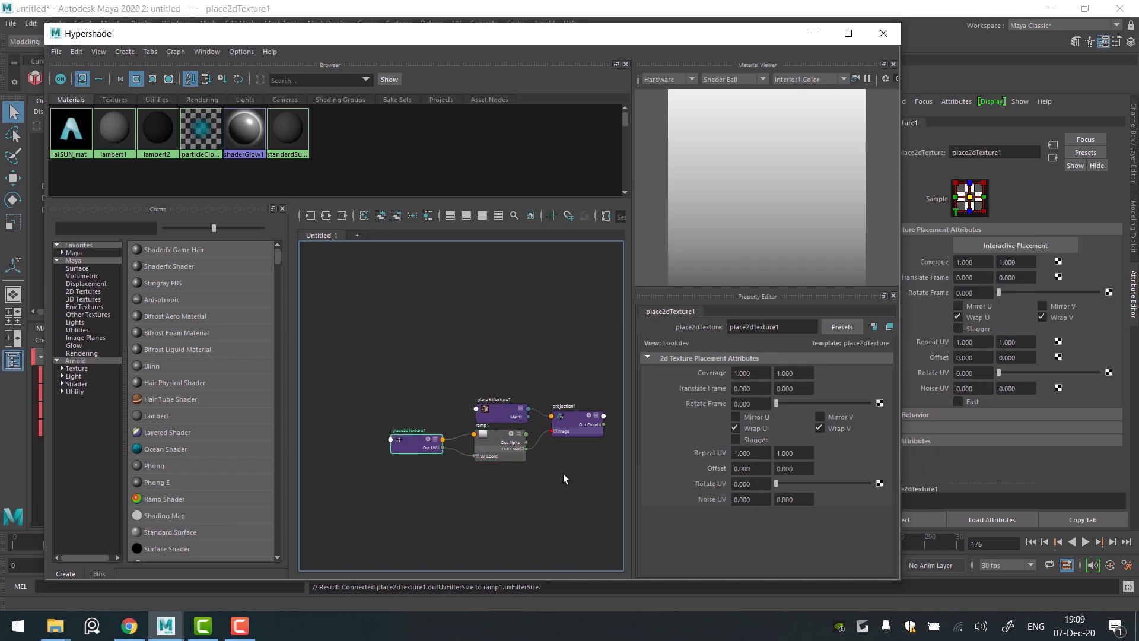
scroll(564, 478, "up", 6)
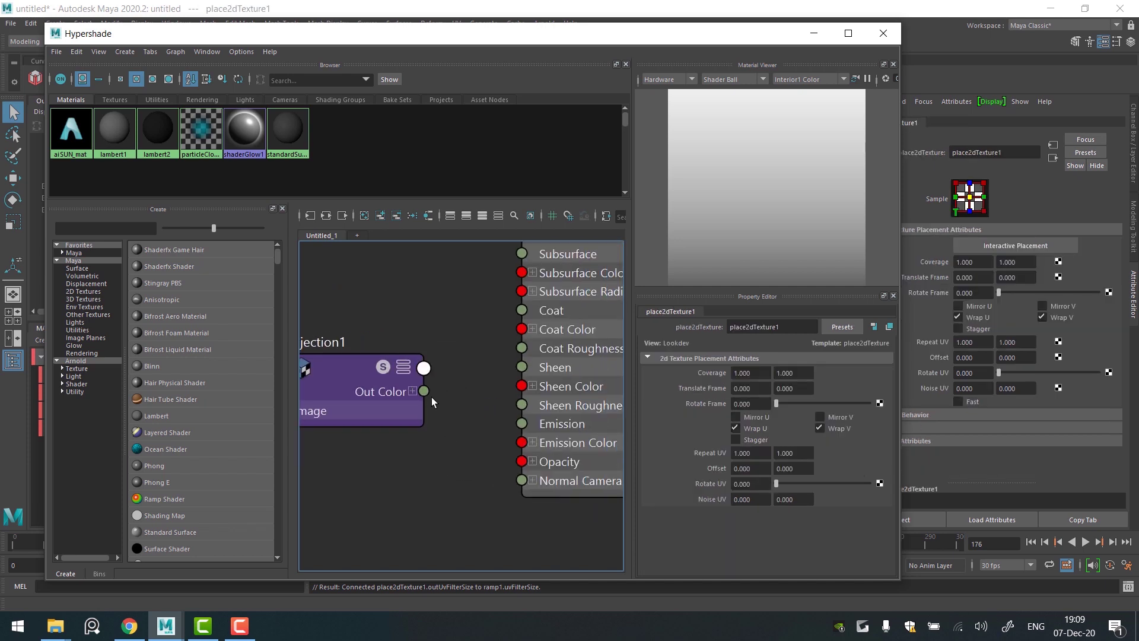
- Connect projection1's Out Color to aiSUN_mat's Emission Color
left_click_drag(507, 433, 522, 442)
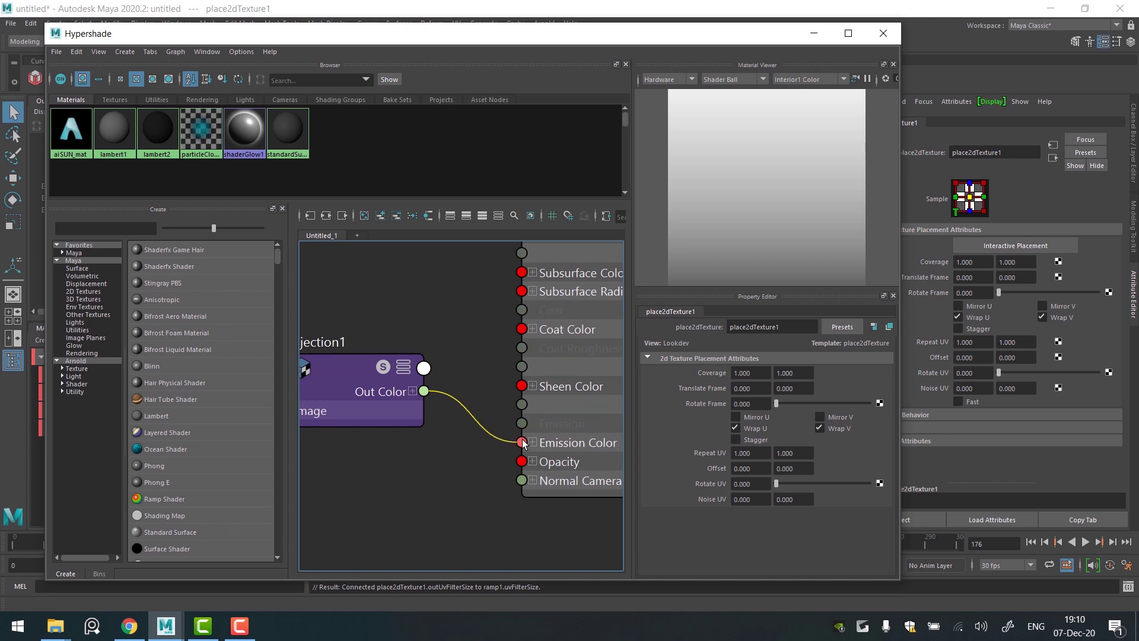
scroll(504, 389, "down", 3)
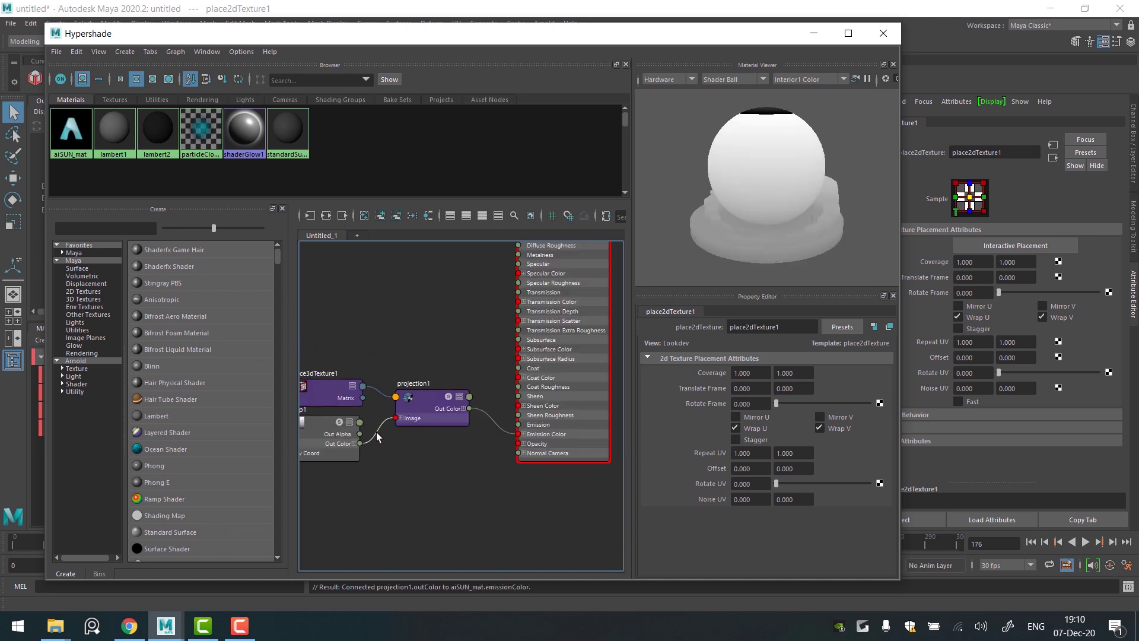
middle_click_drag(377, 437, 479, 460, "alt")
left_click(399, 422)
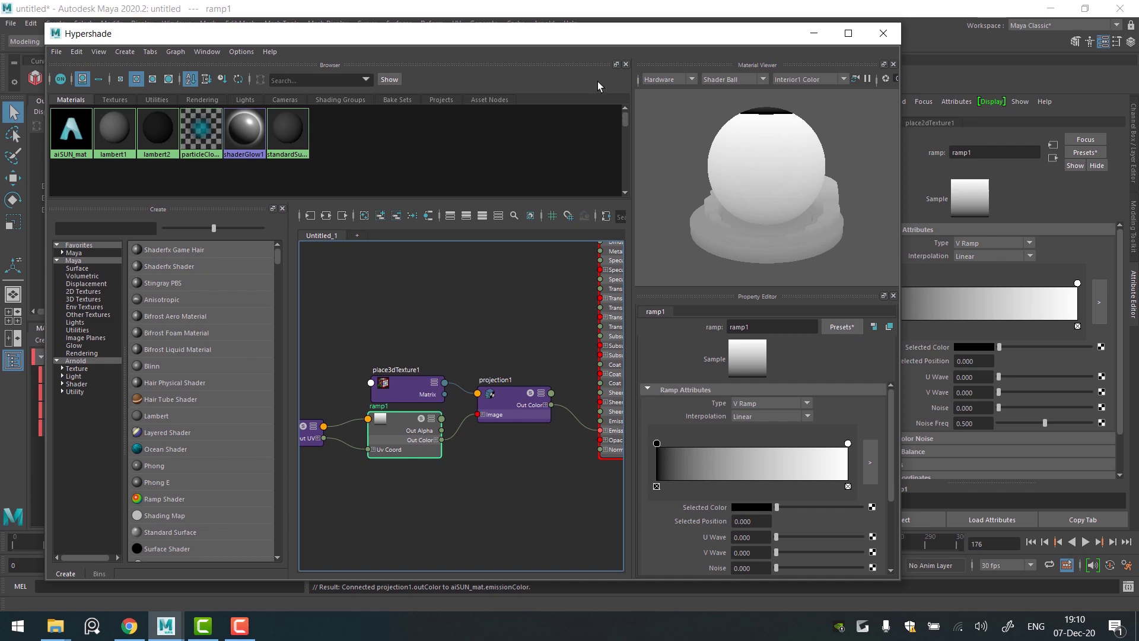
- Move Hypershade aside, centre the sun, and enable Textured viewport display
left_click_drag(539, 36, 522, 319)
scroll(599, 224, "down", 5)
middle_click_drag(600, 225, 606, 178, "alt")
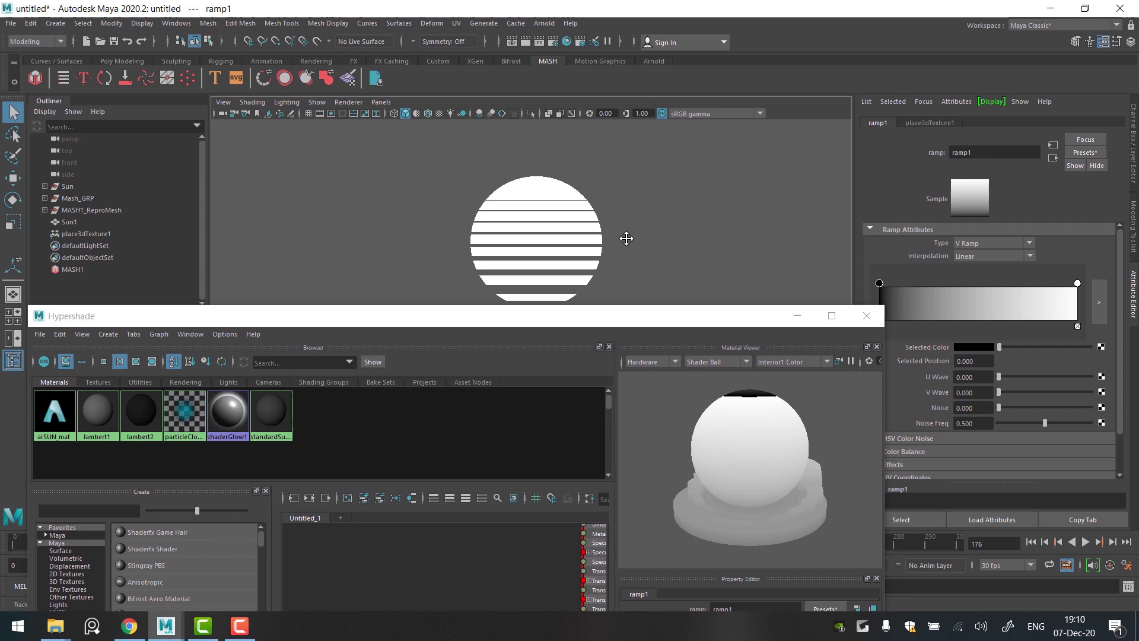
middle_click_drag(626, 237, 623, 220, "alt")
left_click_drag(582, 315, 239, 101)
left_click(441, 113)
- Set ramp1's start colour to pale yellow
left_click(385, 98)
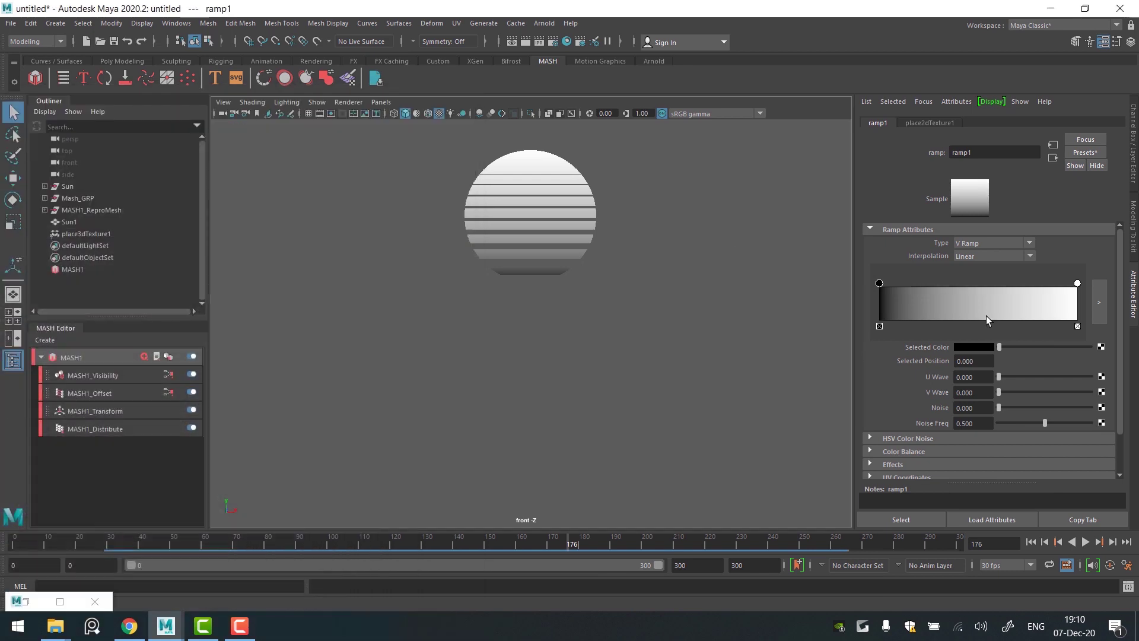
left_click(982, 347)
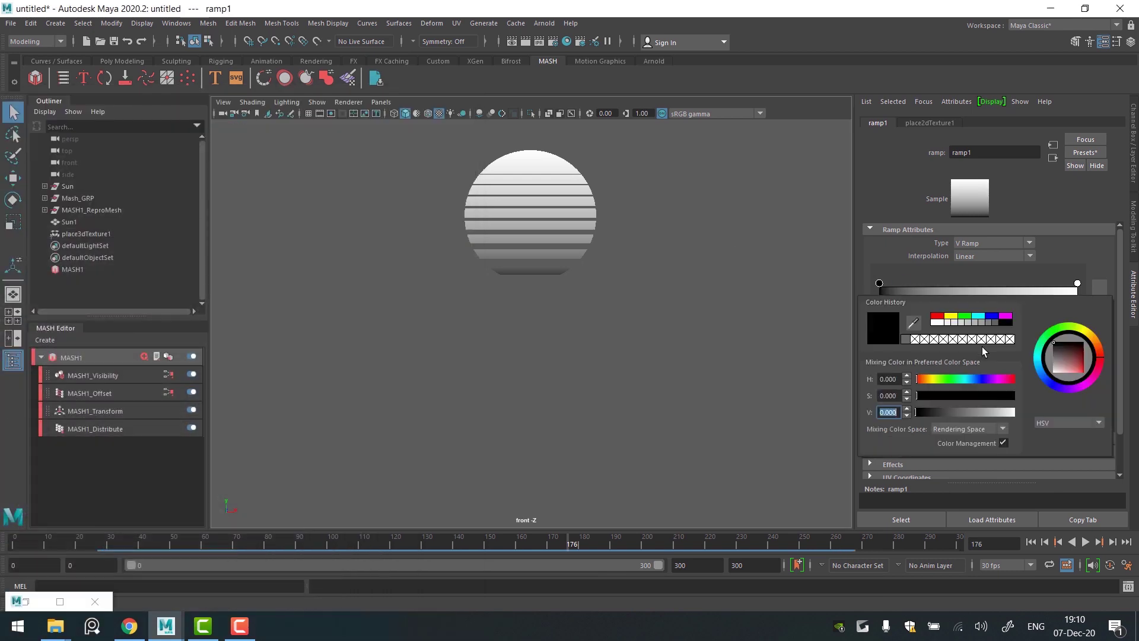
scroll(593, 224, "up", 3)
middle_click_drag(660, 217, 660, 315, "alt")
scroll(660, 316, "up", 3)
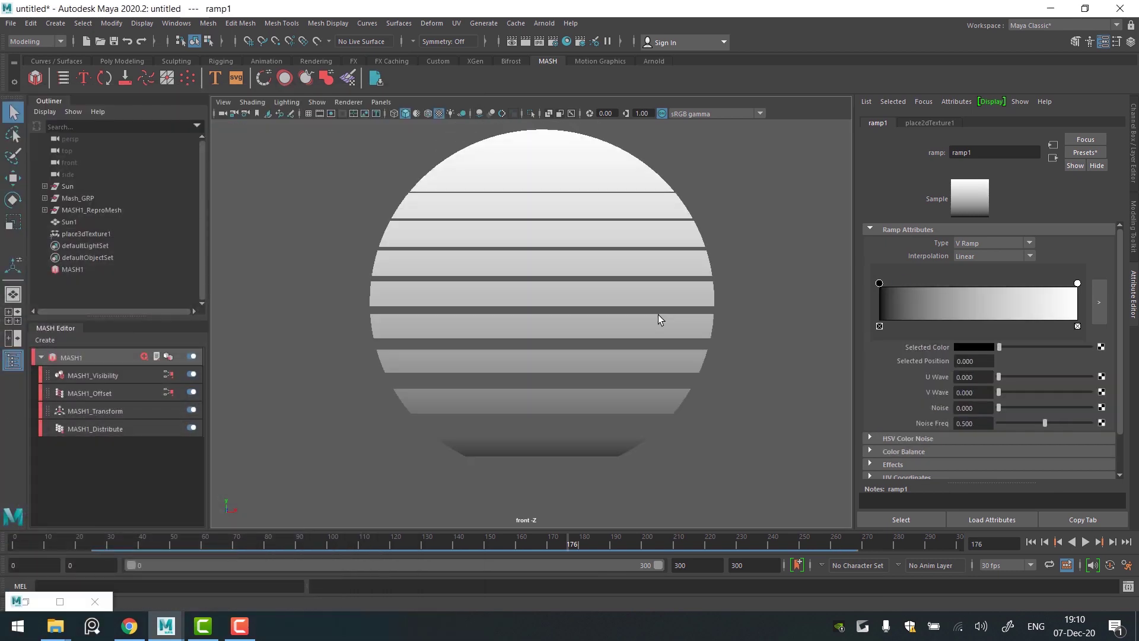
left_click(987, 347)
left_click(956, 318)
left_click(990, 398)
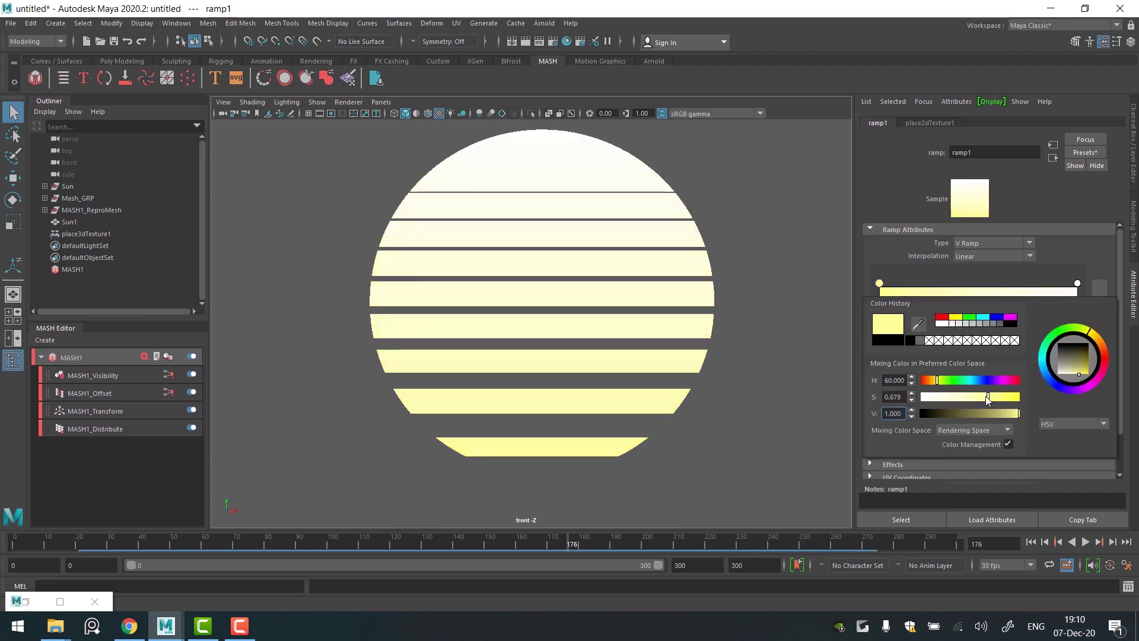
- Set ramp1's end colour to a pinkish red
left_click(1078, 283)
left_click(984, 348)
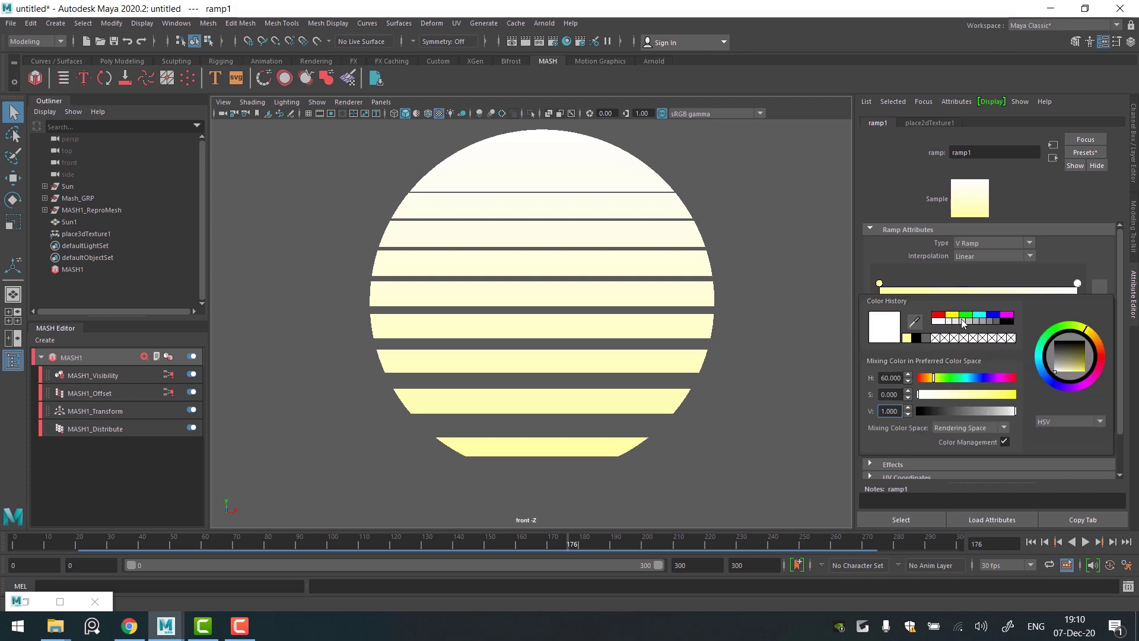
left_click(938, 315)
left_click(1009, 378)
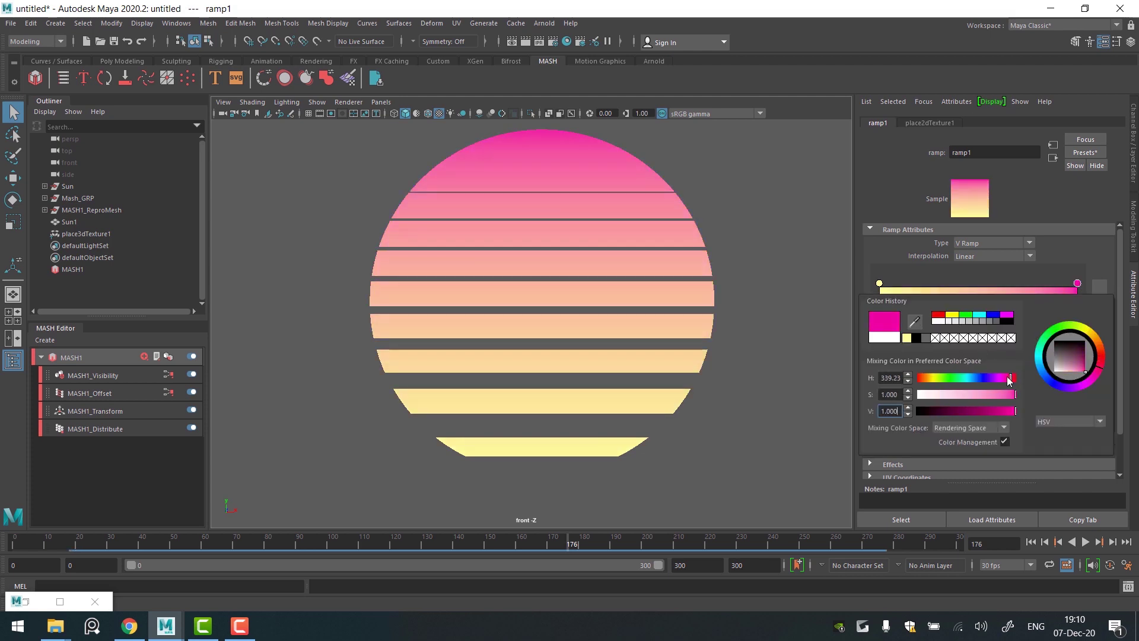
left_click(1007, 411)
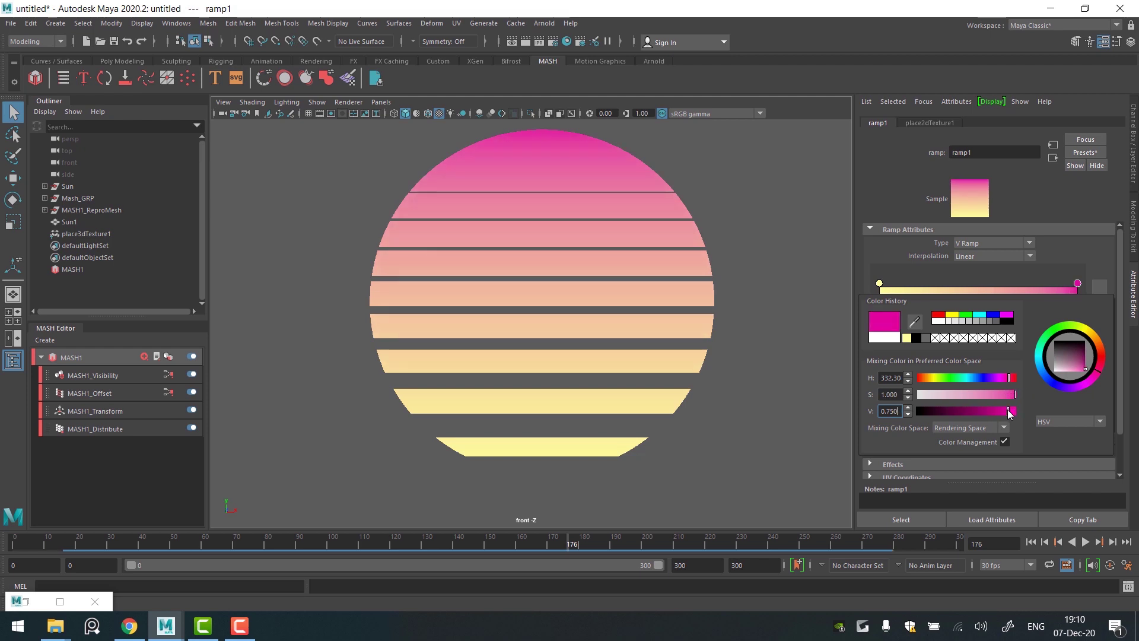
left_click(1012, 378)
- Try ramp interpolation options and settle on Linear
left_click(1014, 262)
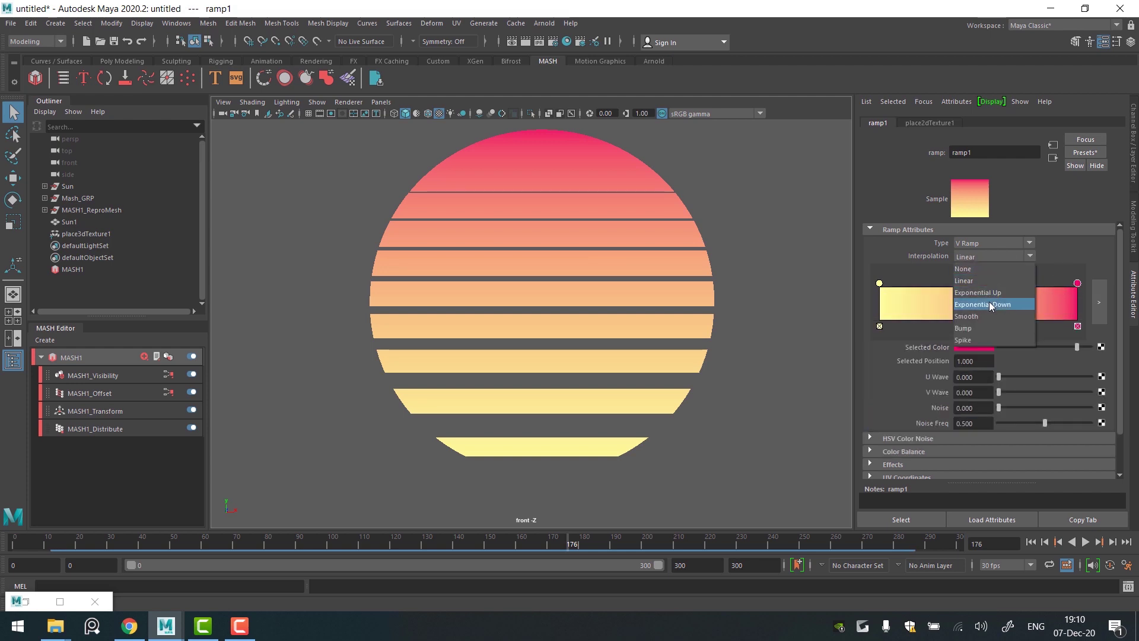
left_click(977, 317)
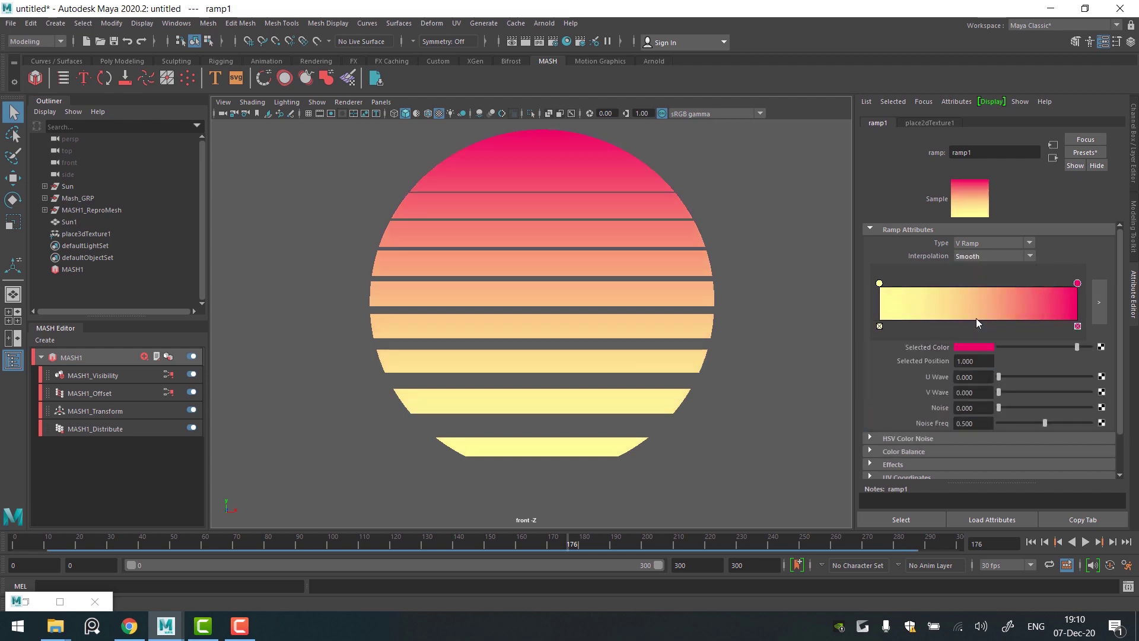
left_click(997, 264)
left_click(980, 342)
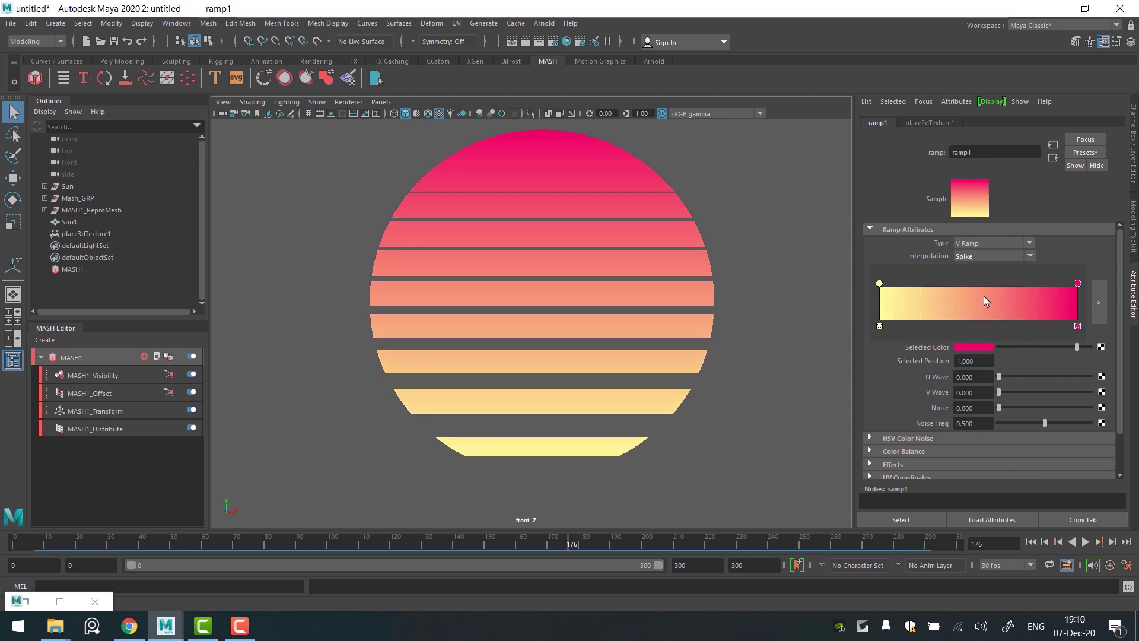
left_click(994, 261)
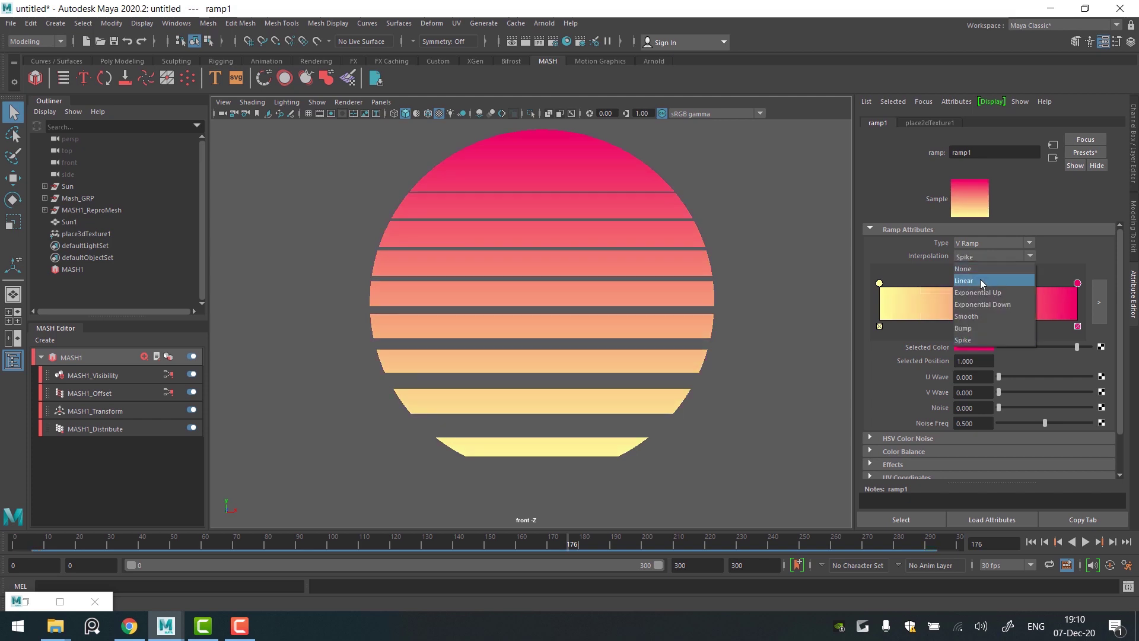
left_click(985, 281)
- Frame the sun in the front viewport and play the animation to preview the shifting gradient stripes
scroll(672, 305, "down", 5)
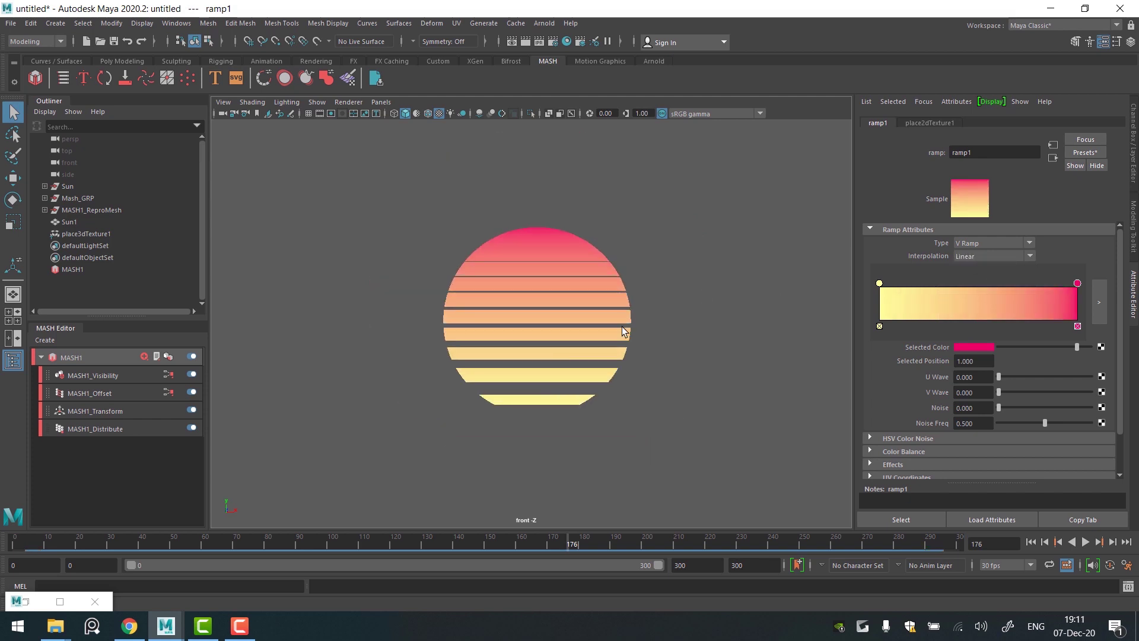
scroll(625, 331, "up", 3)
left_click(1086, 542)
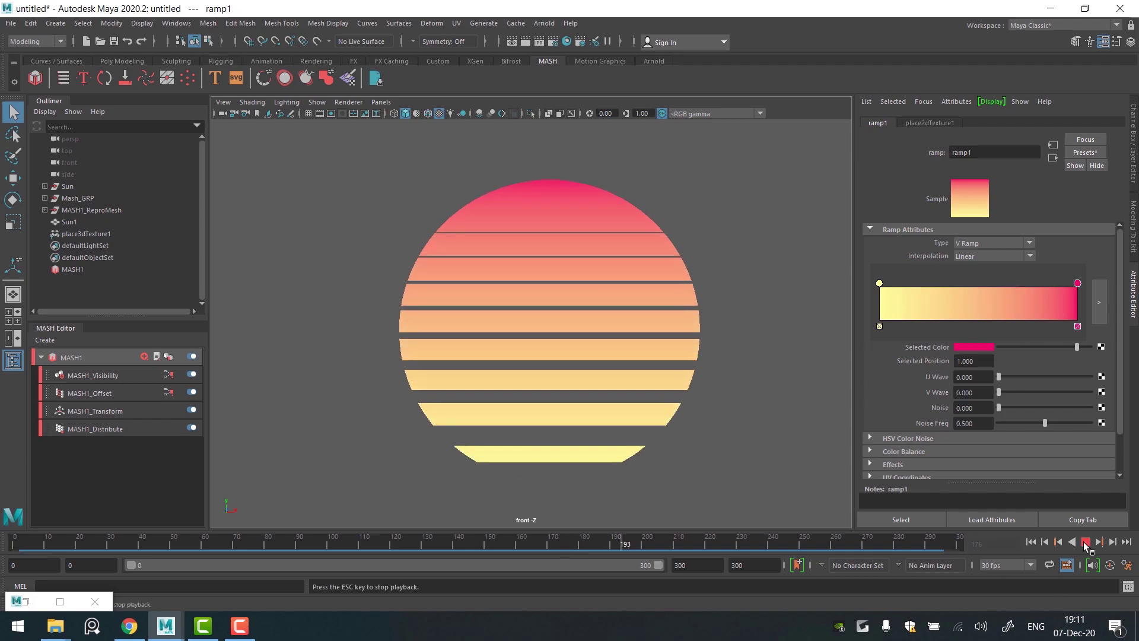